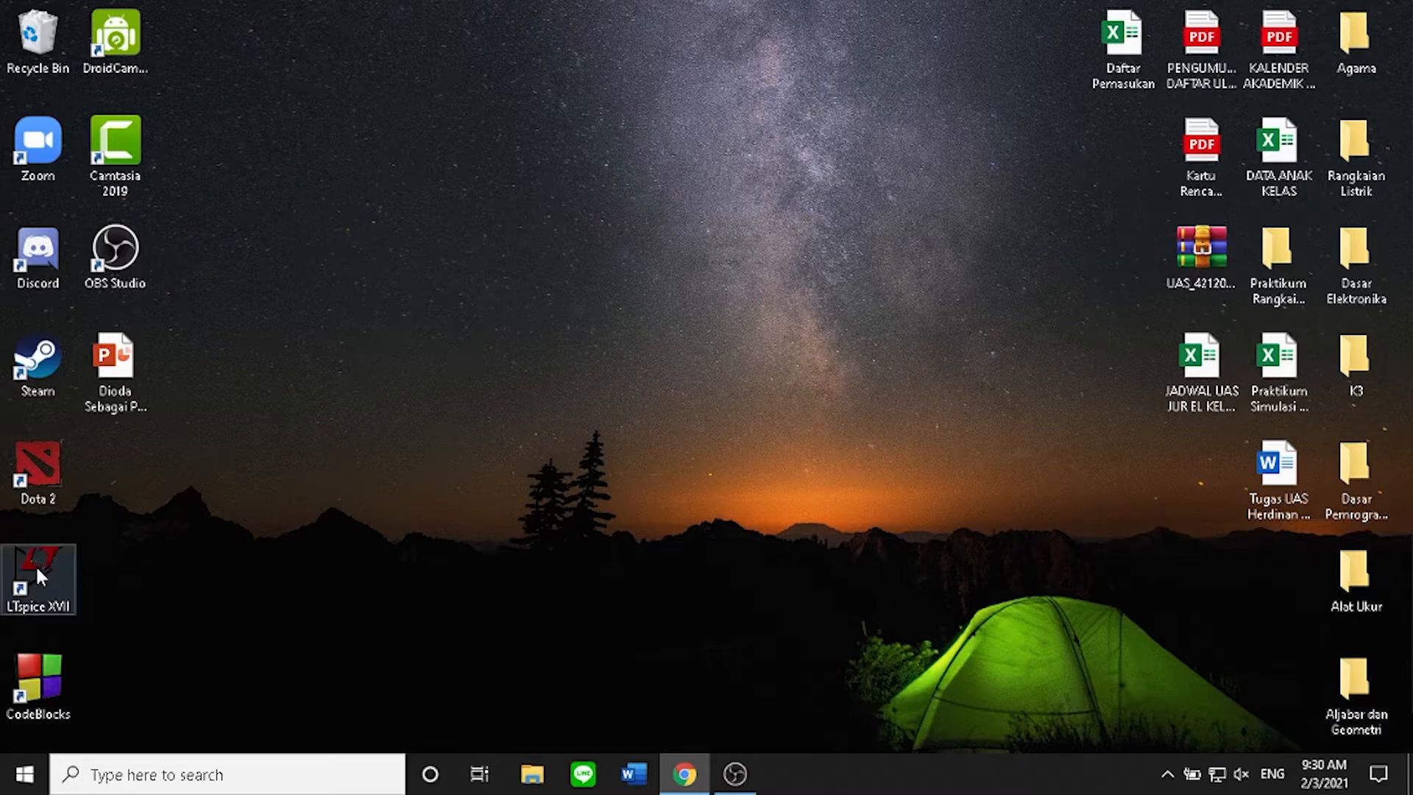
# Open LTspice XVII from the desktop and create a new blank schematic
pyautogui.click(36, 572)
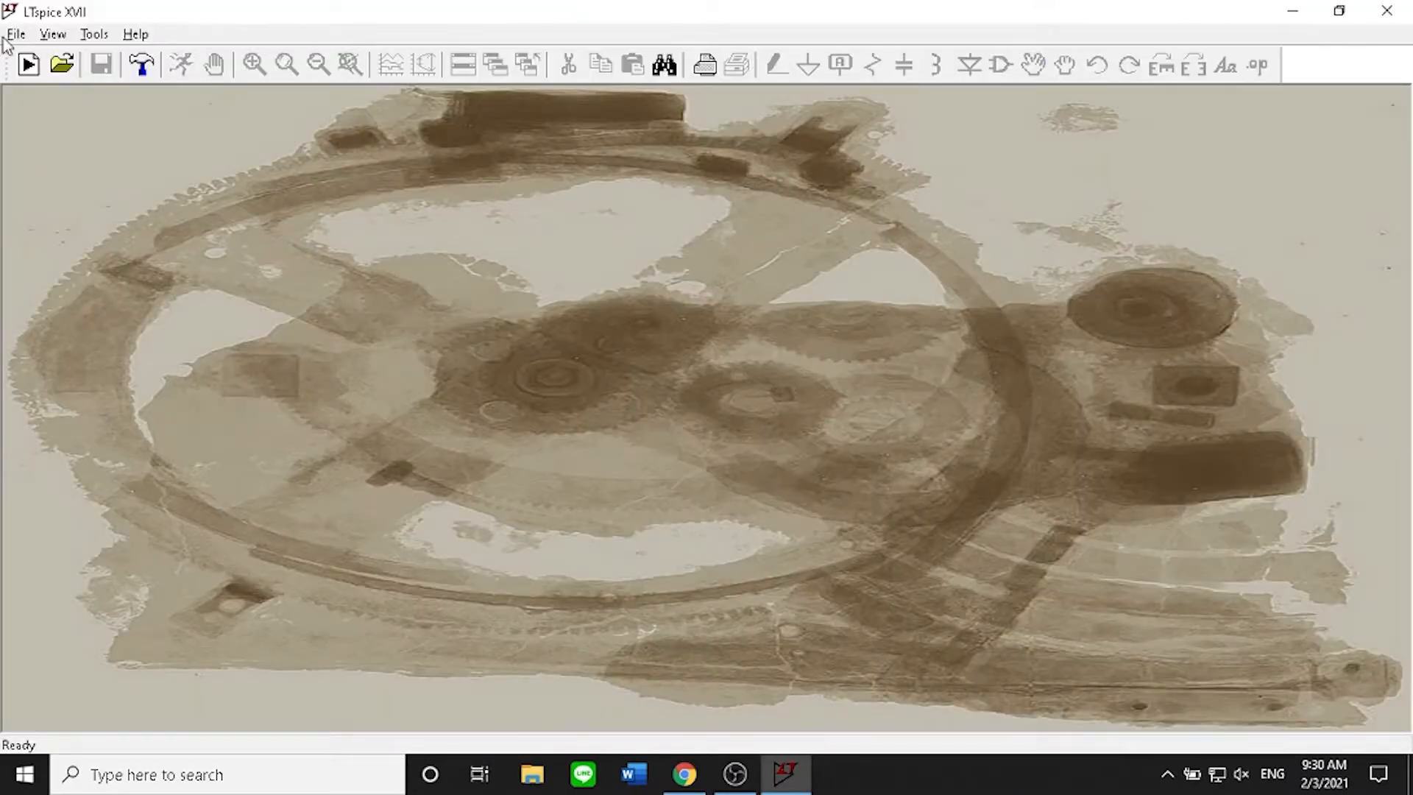
pyautogui.click(16, 34)
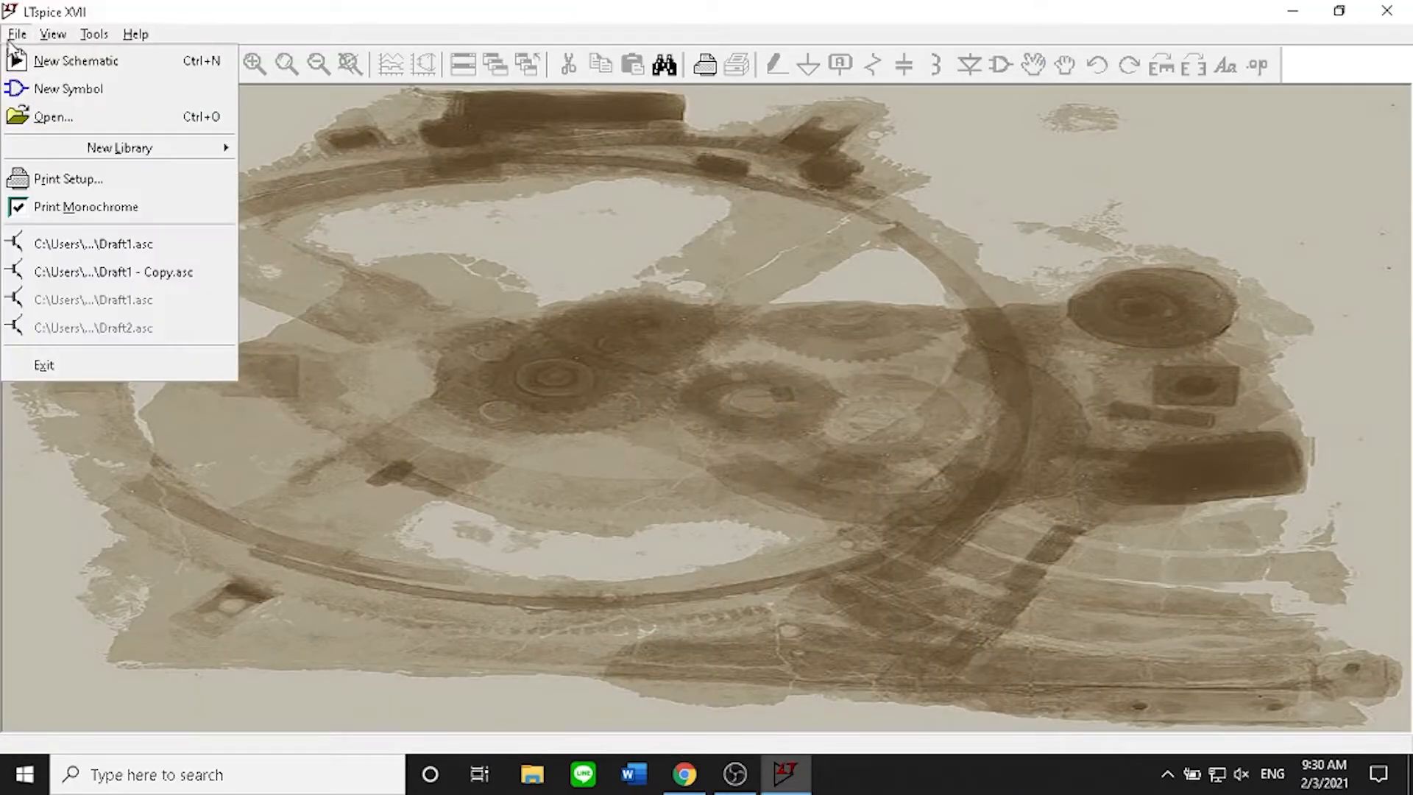
pyautogui.click(28, 60)
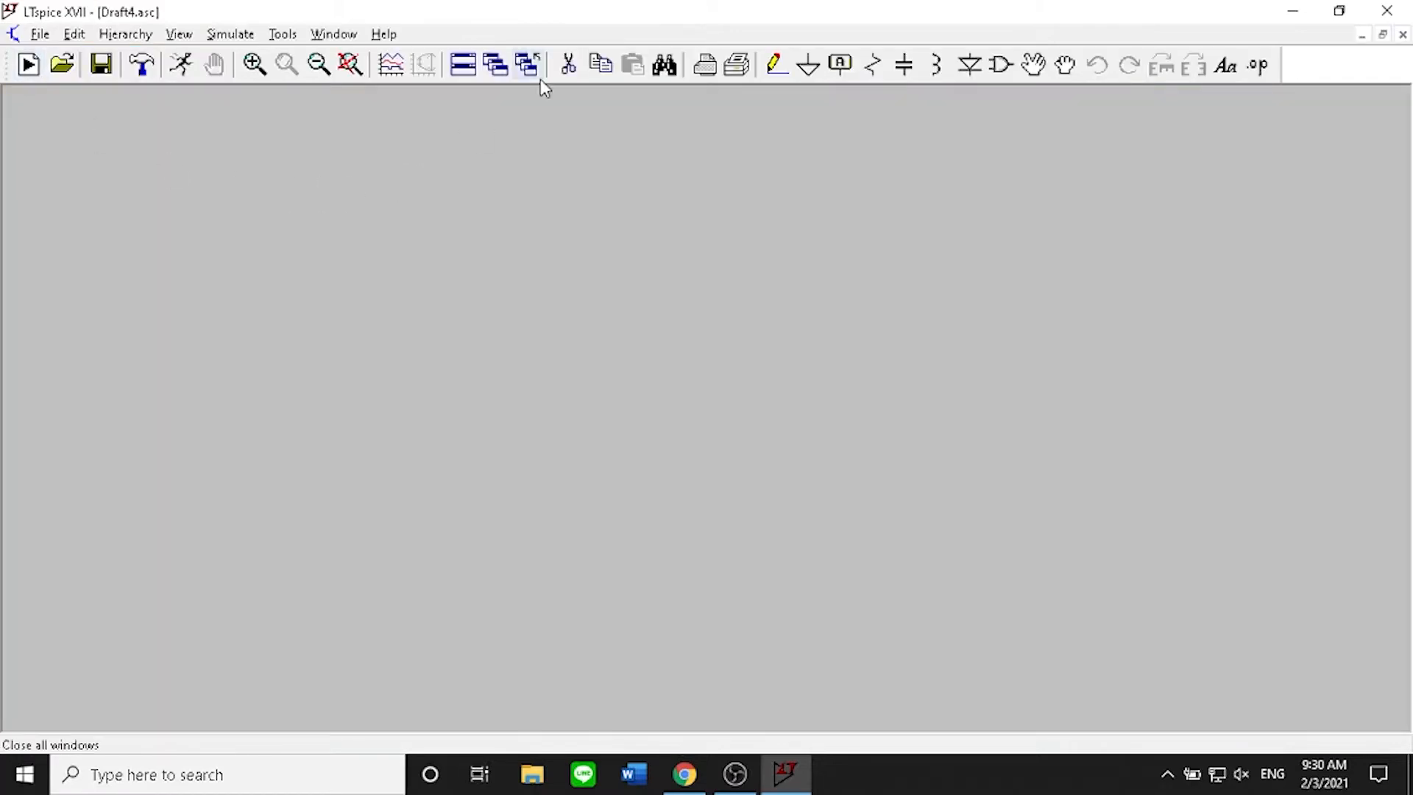
# Find the voltage source component and place one vertically on the left side of the schematic
pyautogui.click(1012, 74)
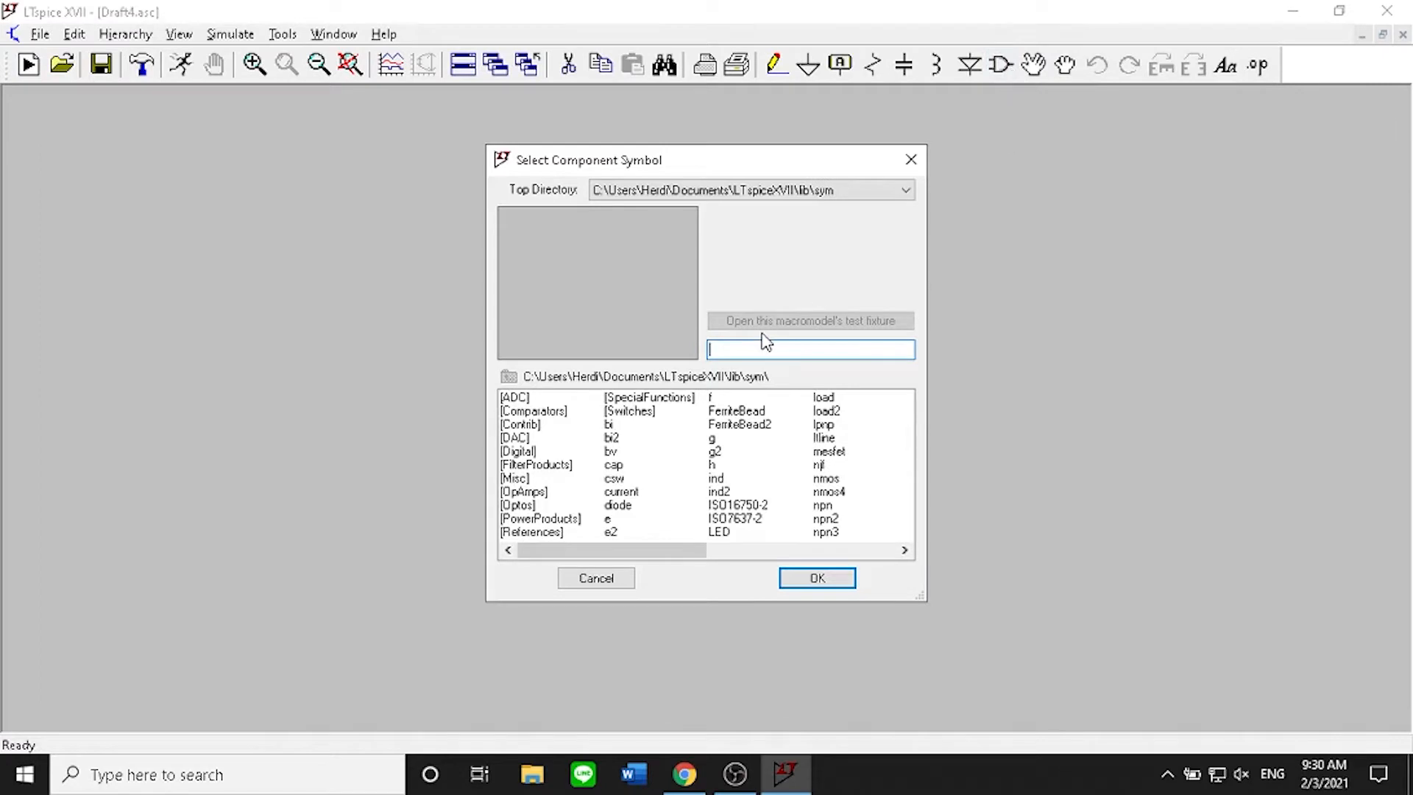
pyautogui.write('vol')
pyautogui.press('Return')
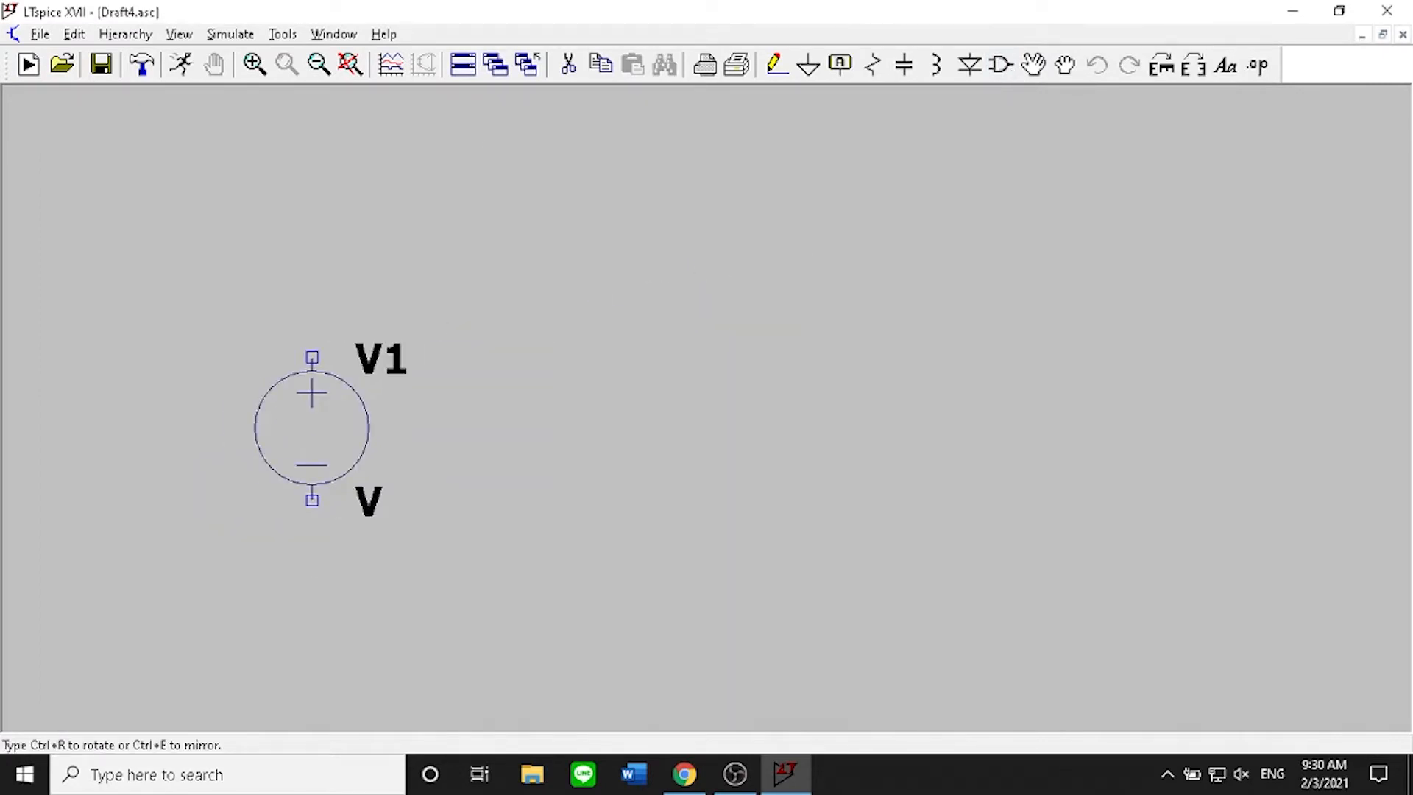
pyautogui.click(198, 427)
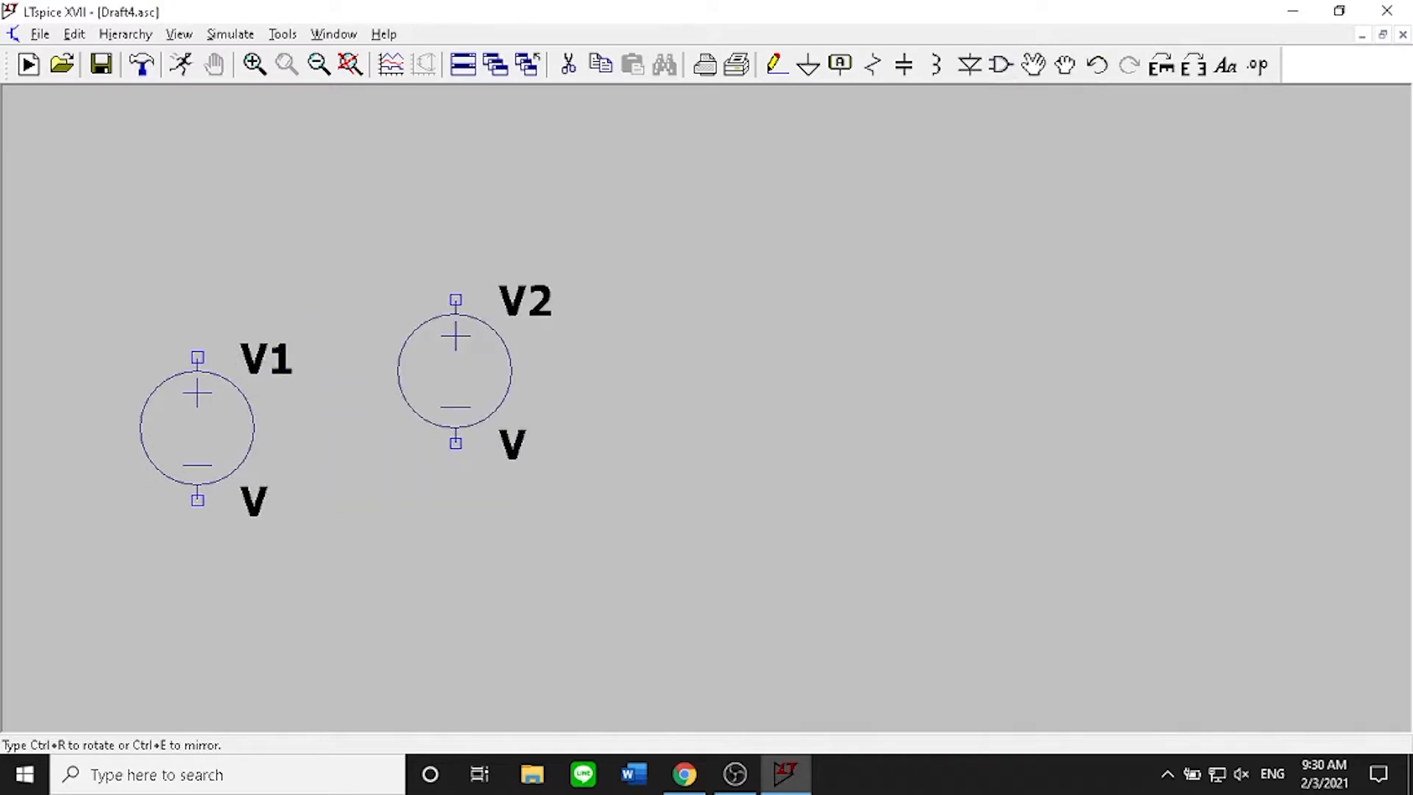
pyautogui.rightClick(444, 363)
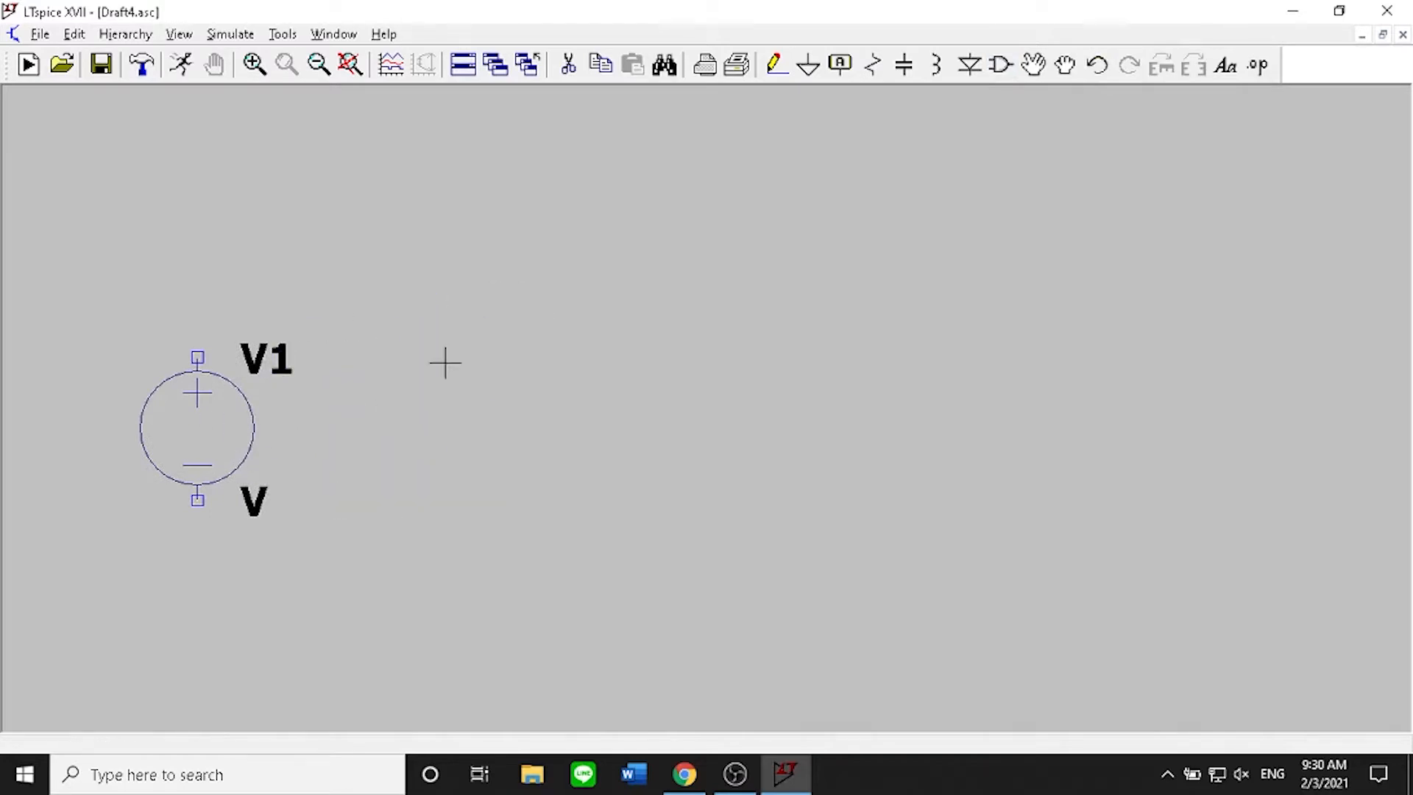
# Configure voltage source V1 as a SINE function with 0 V DC offset, 3 V amplitude and 1K Hz frequency
pyautogui.rightClick(251, 417)
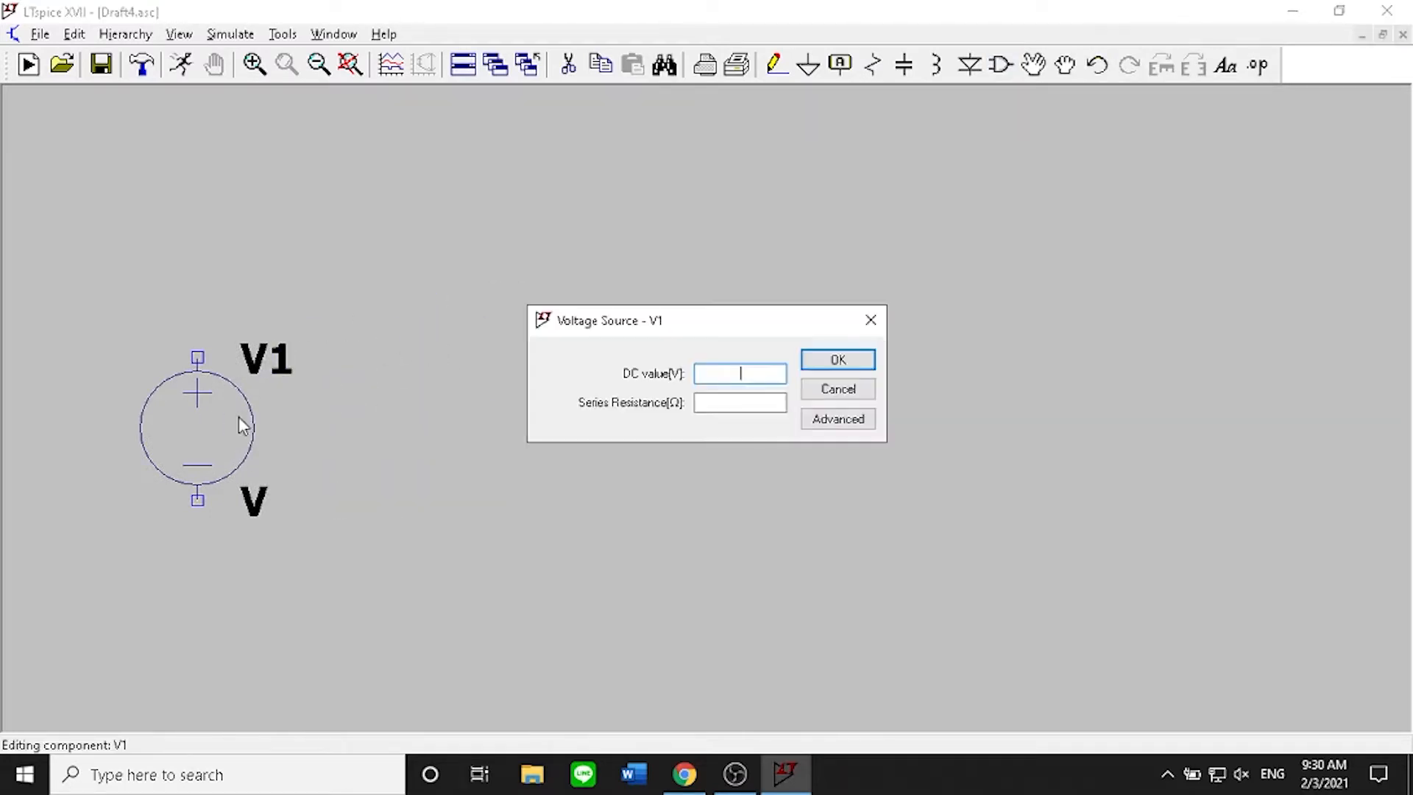
pyautogui.click(869, 423)
pyautogui.click(505, 240)
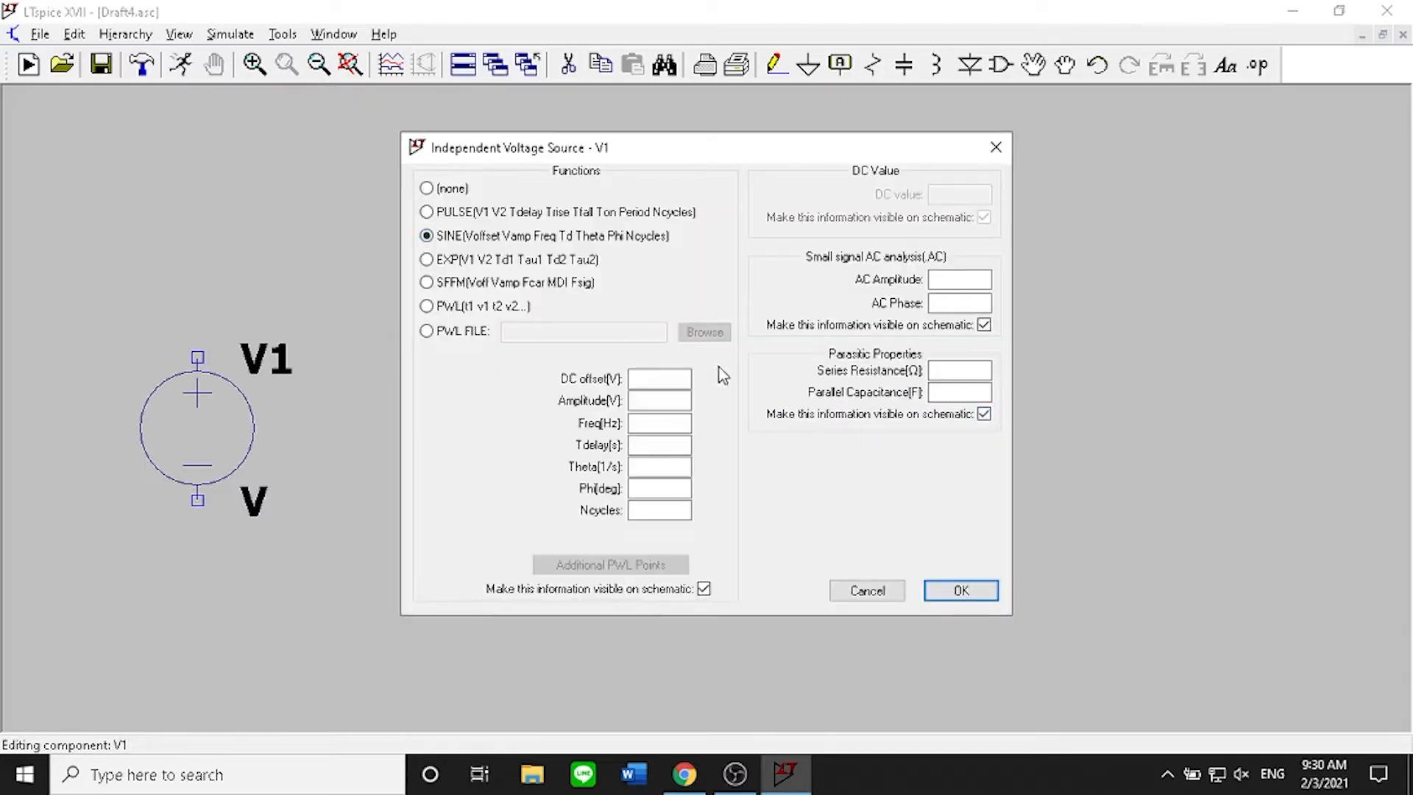
pyautogui.click(669, 381)
pyautogui.write('0')
pyautogui.press('Tab')
pyautogui.write('0')
pyautogui.press('BackSpace')
pyautogui.write('3')
pyautogui.press('Tab')
pyautogui.write('10')
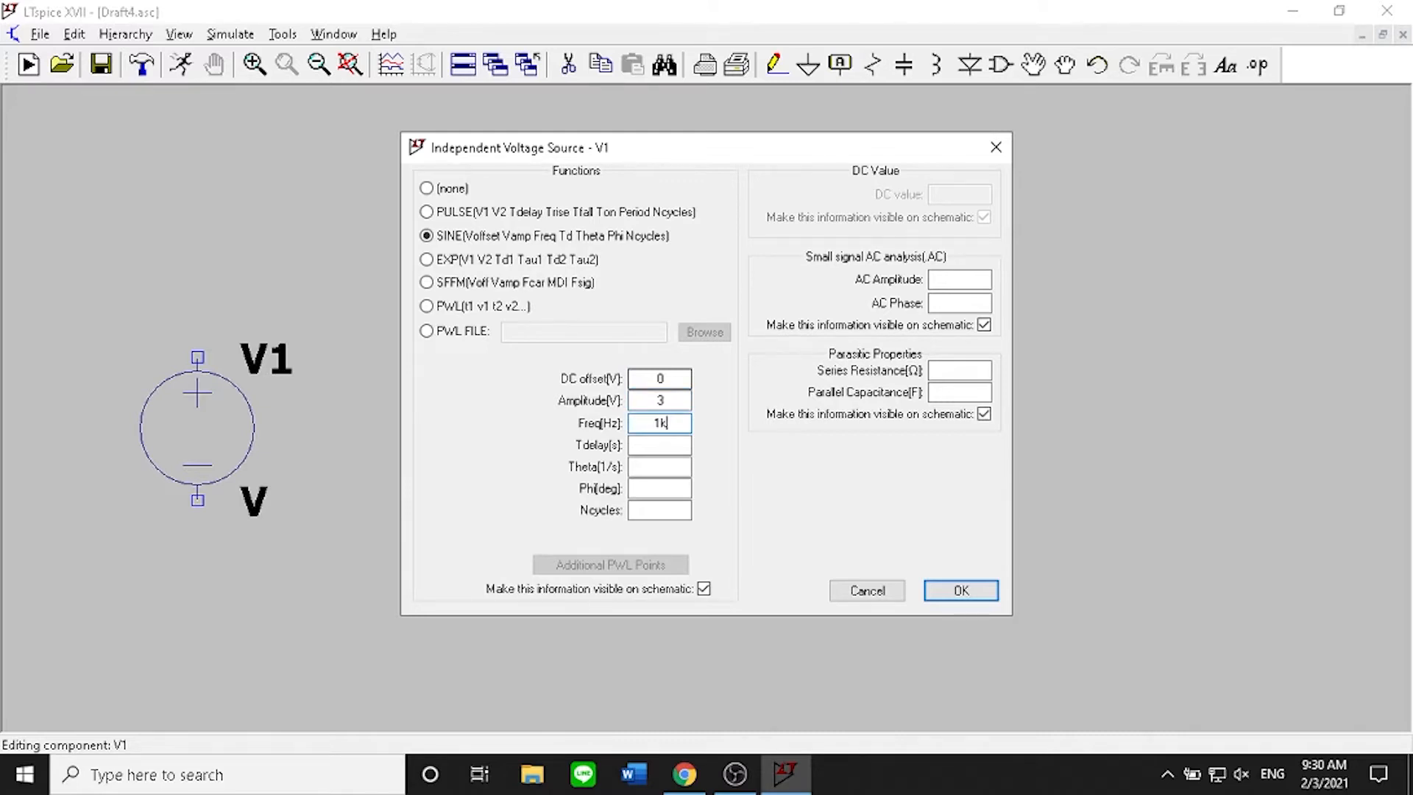
pyautogui.press('BackSpace')
pyautogui.write('K')
pyautogui.press('Return')
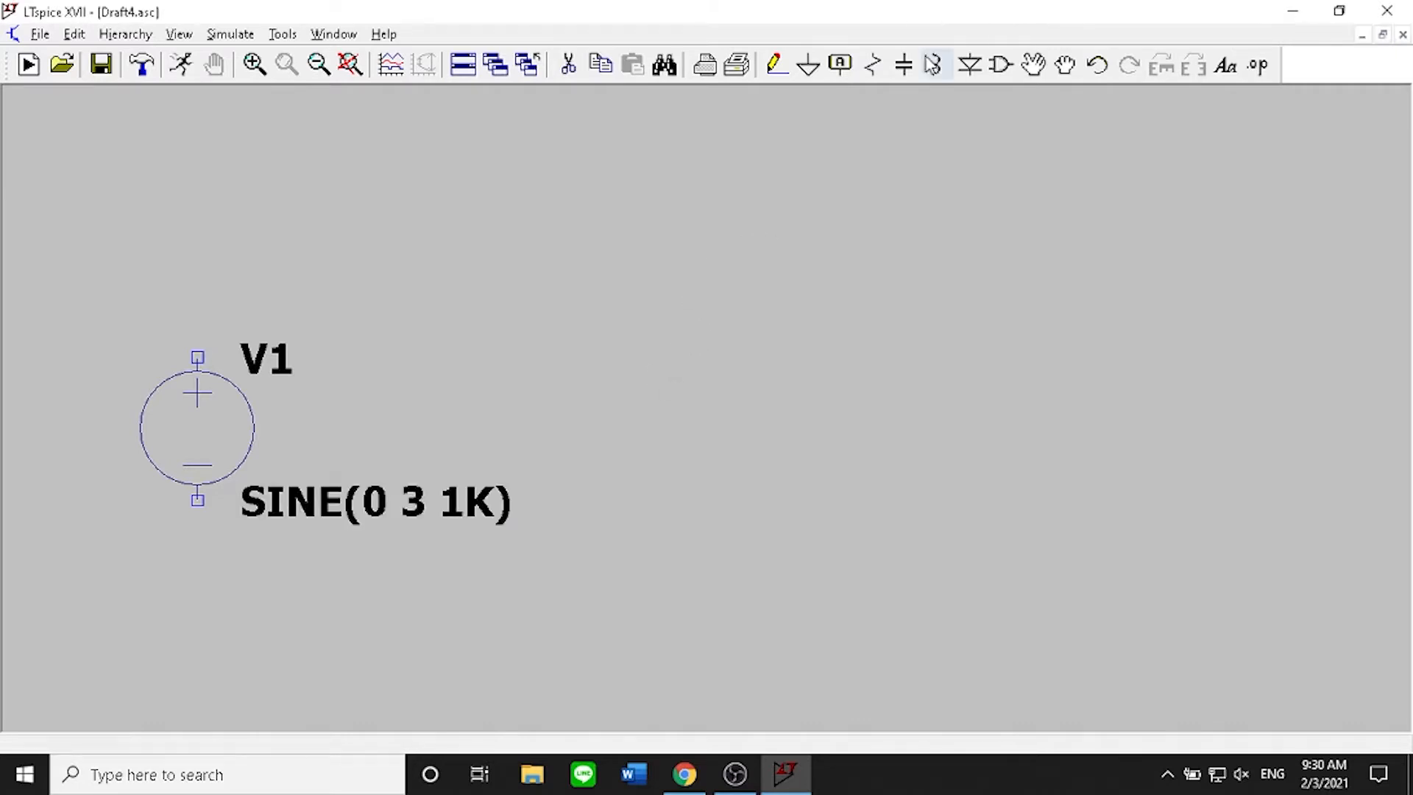
# Place a horizontal capacitor above and right of the voltage source, and a vertical capacitor farther right in the schematic
pyautogui.click(910, 73)
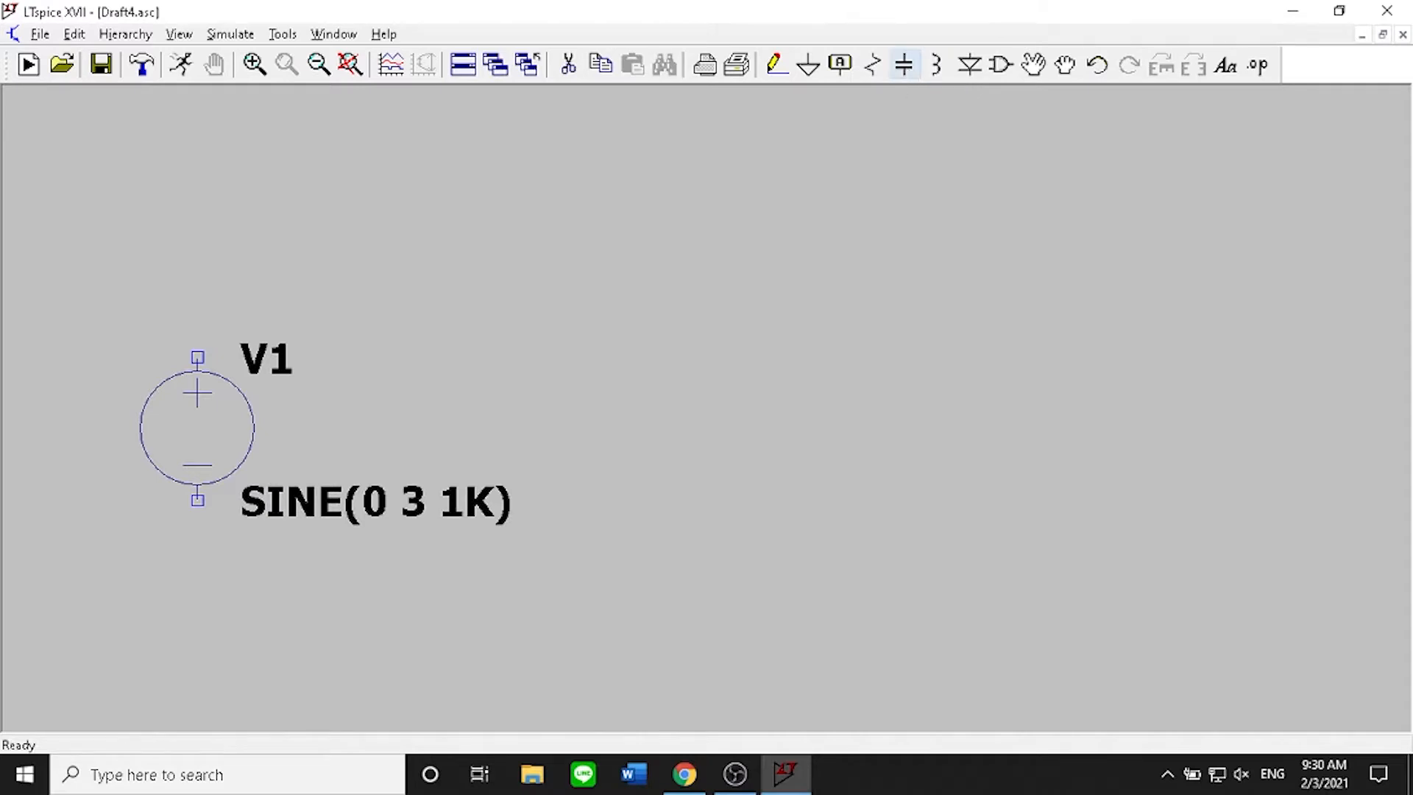
pyautogui.hotkey('ctrl', 'r')
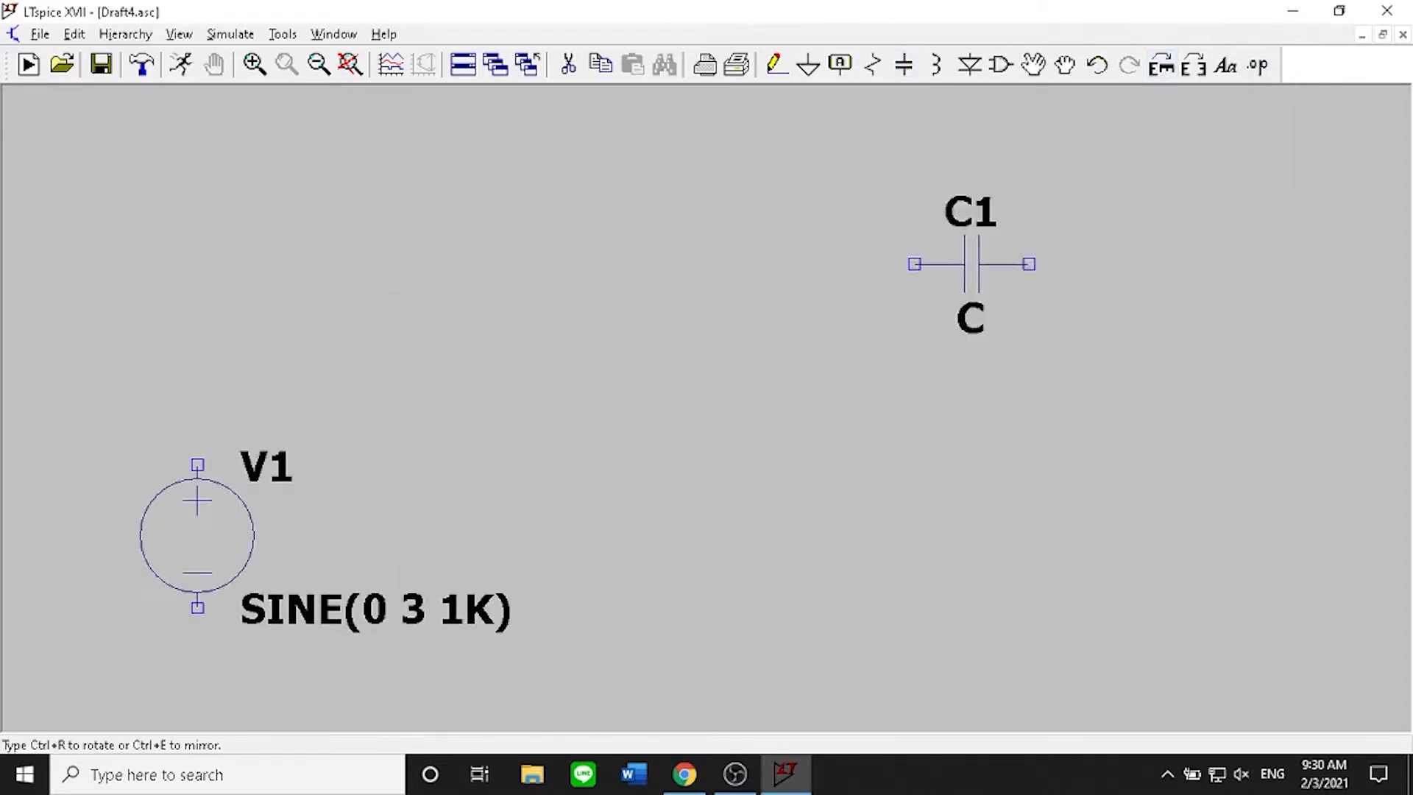
pyautogui.click(598, 350)
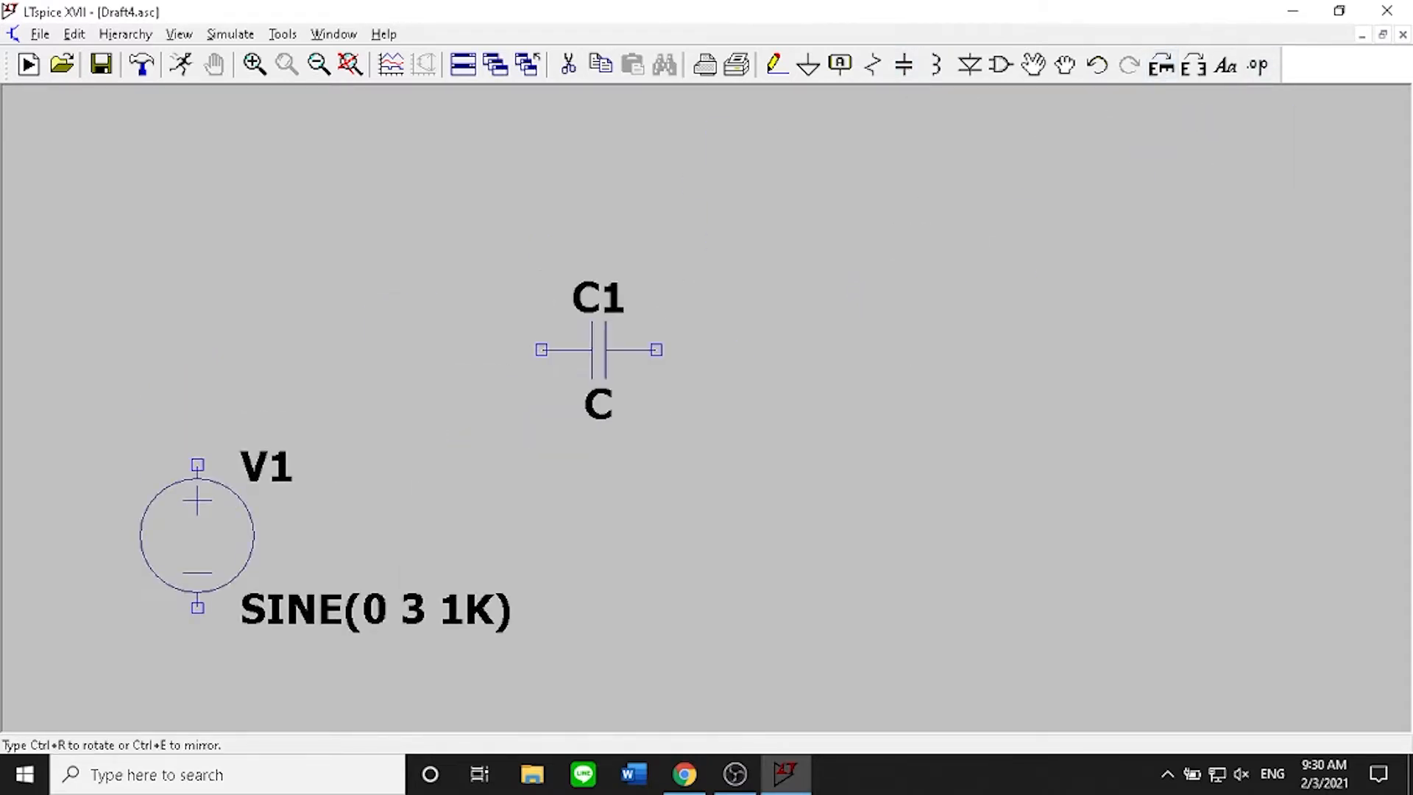
pyautogui.click(1171, 67)
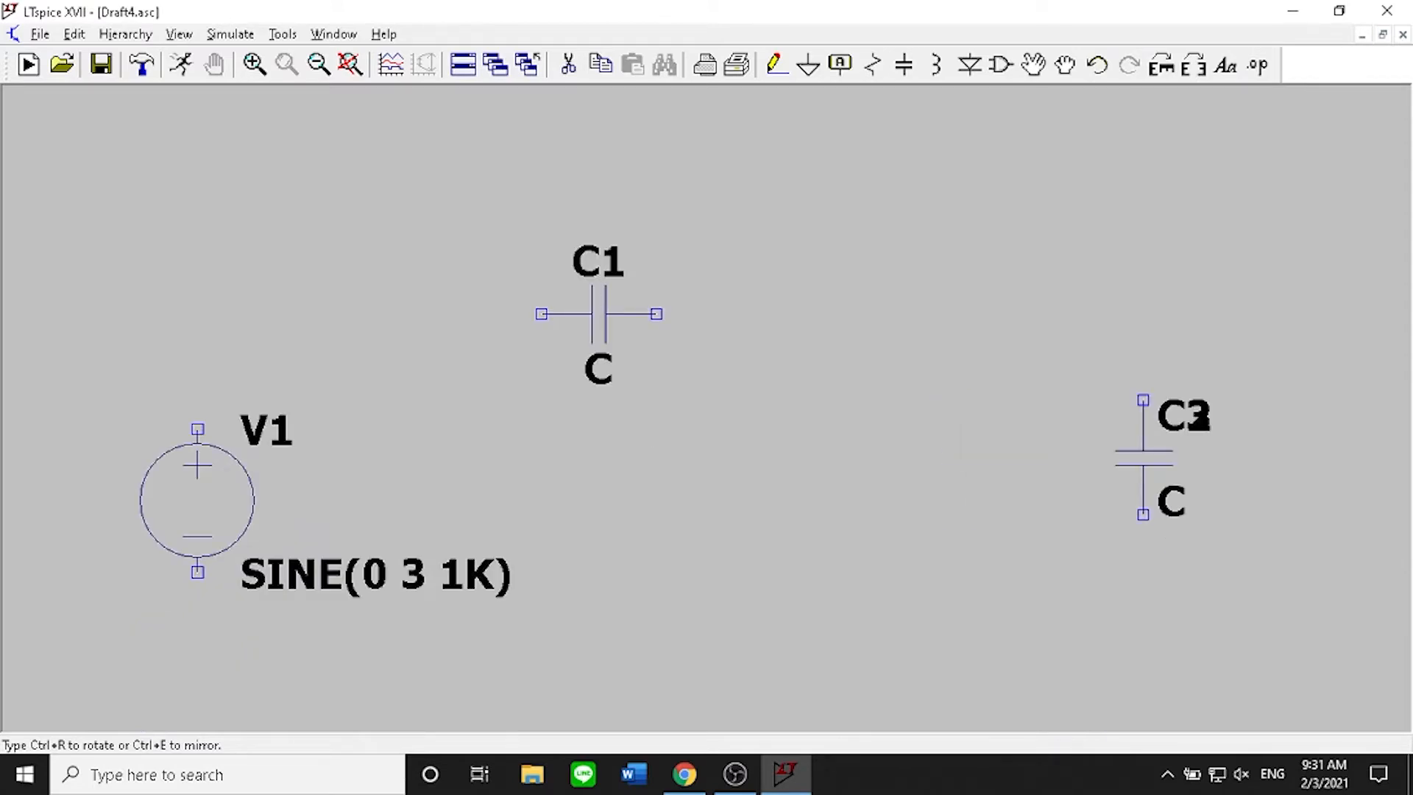
pyautogui.click(1143, 399)
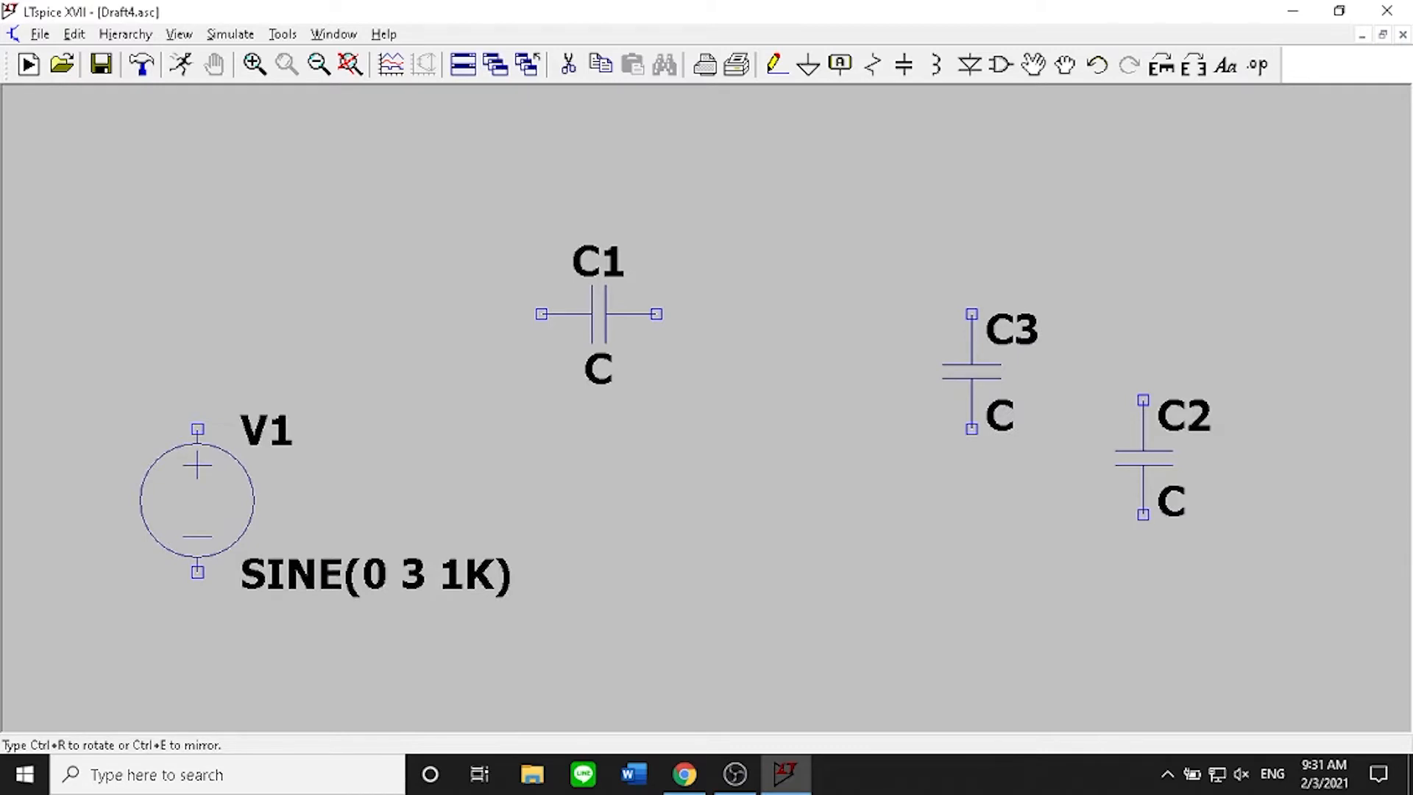
pyautogui.press('Escape')
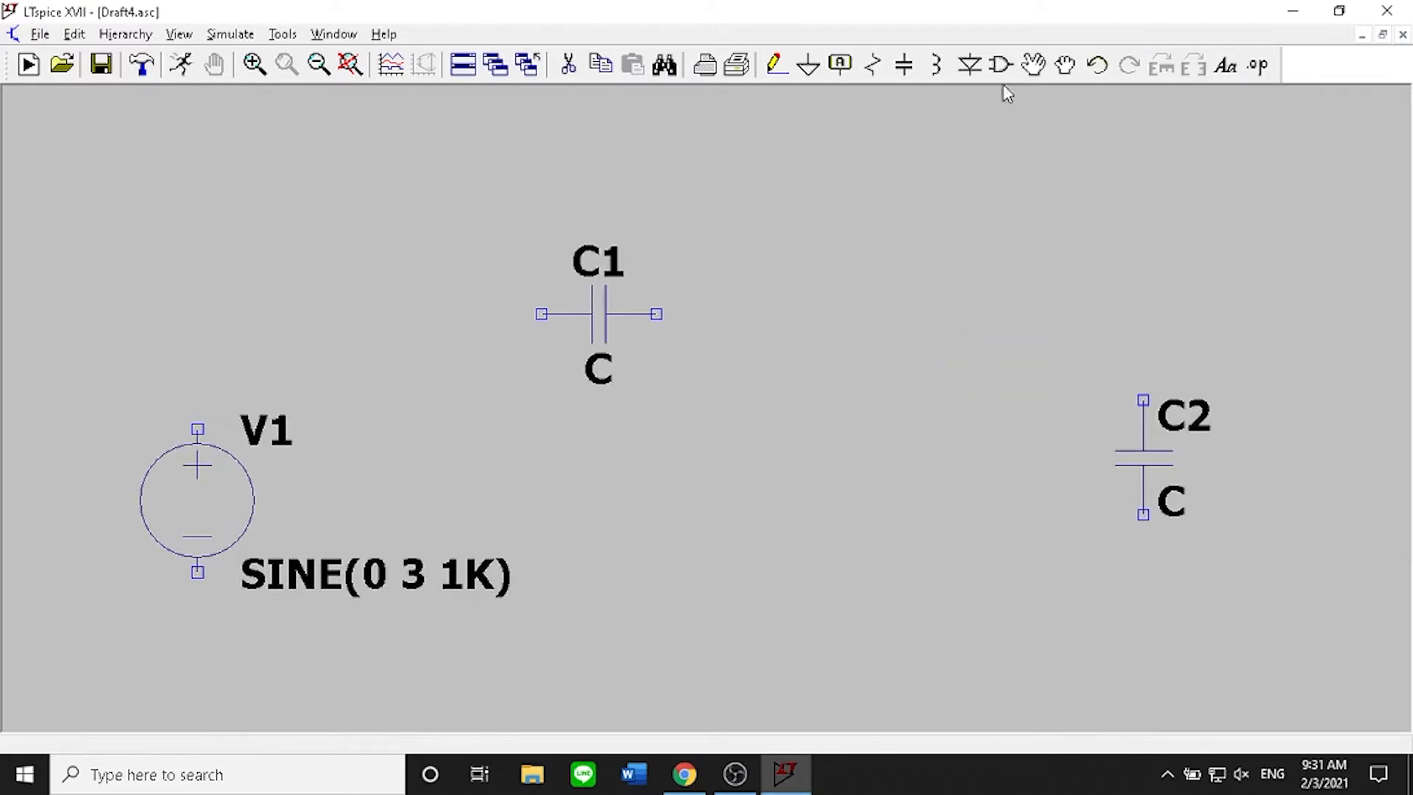
# Place a horizontal diode facing right between the two capacitors, and a vertical diode facing up below and left of it
pyautogui.click(969, 66)
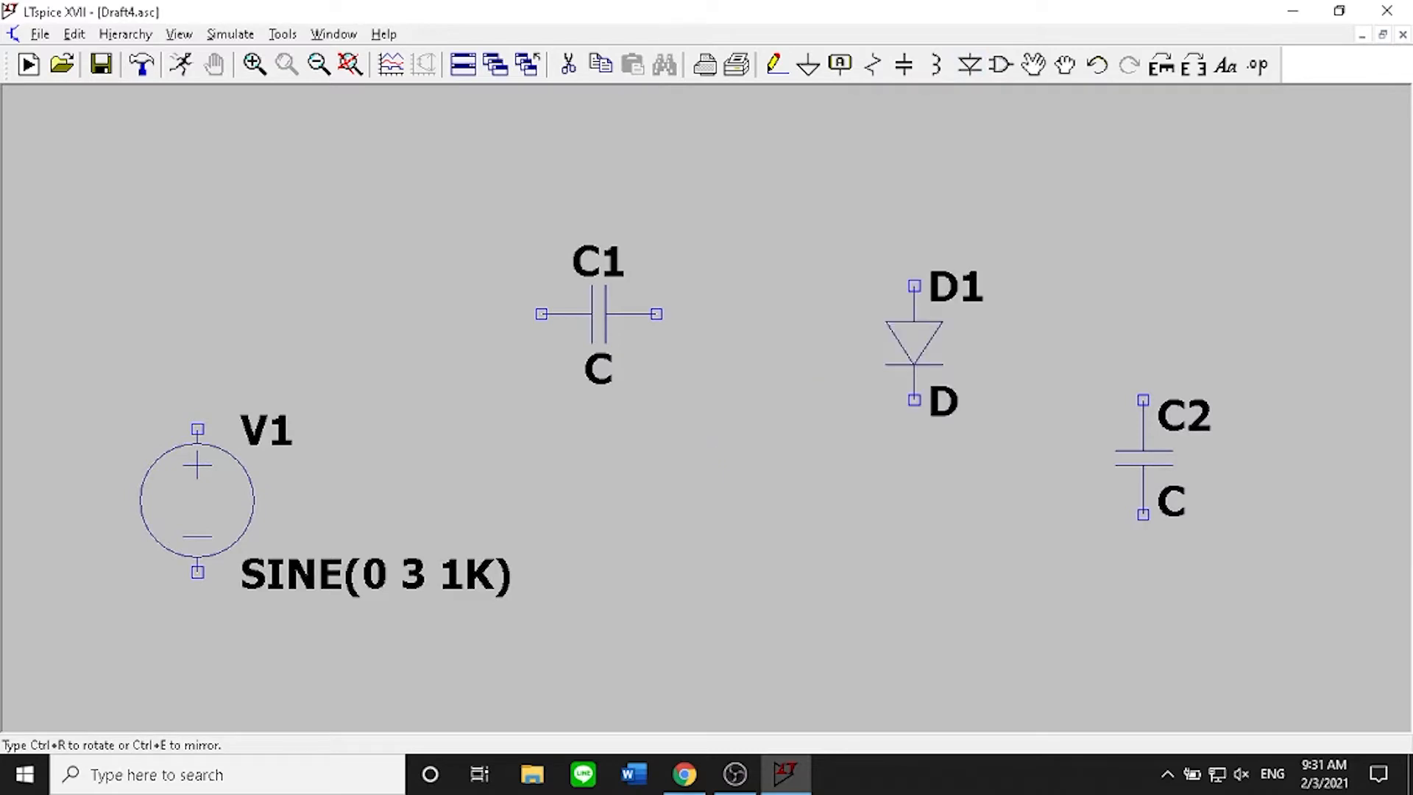
pyautogui.click(1160, 69)
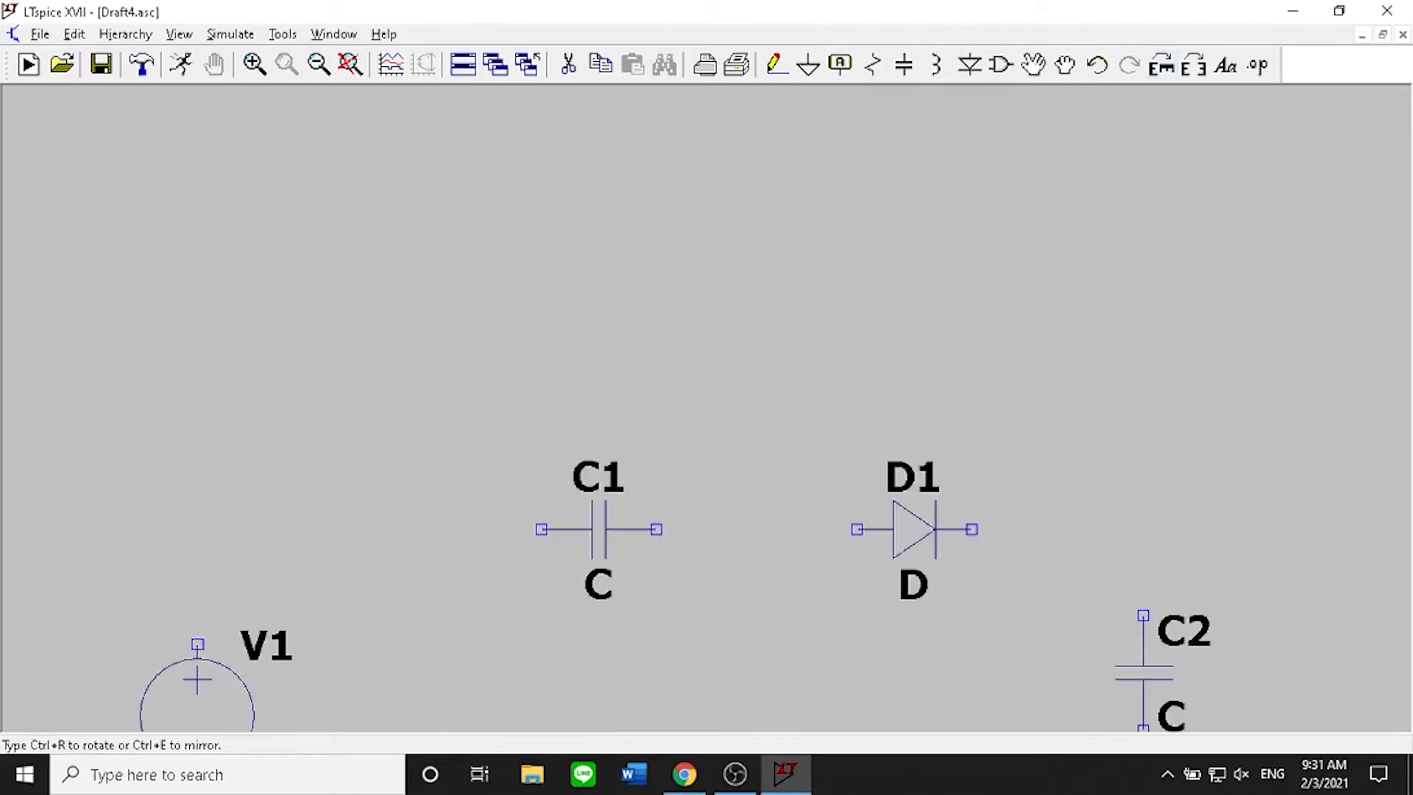
pyautogui.click(885, 530)
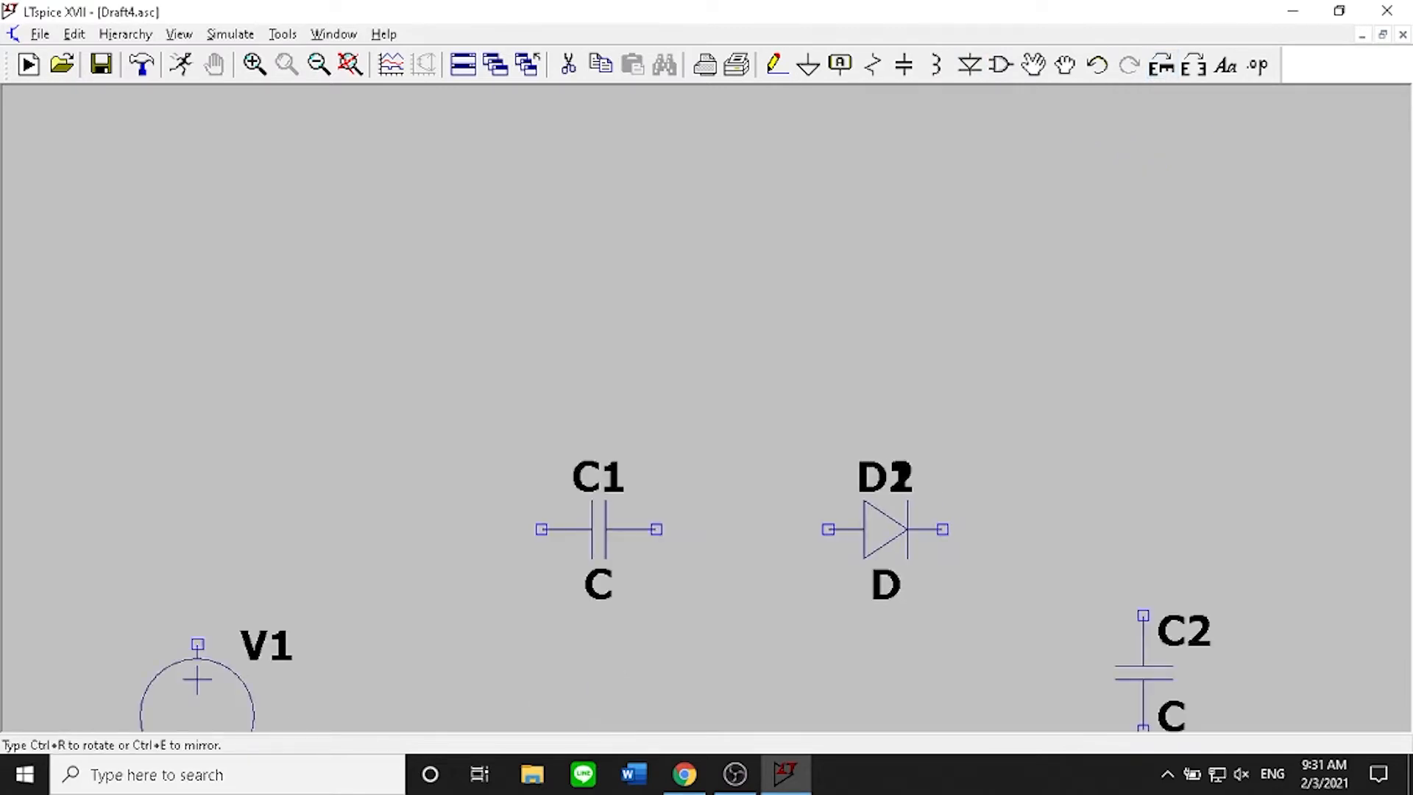
pyautogui.click(1170, 67)
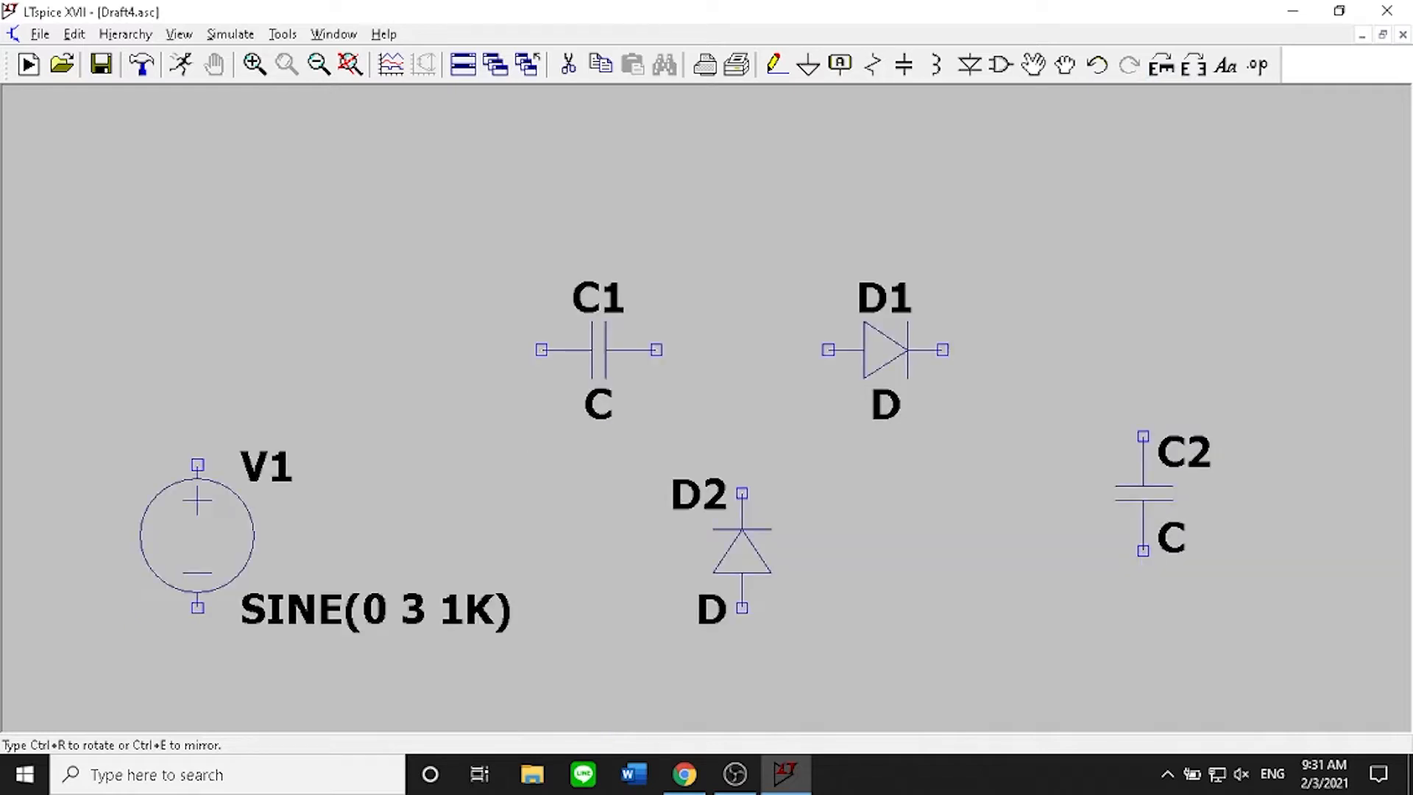
pyautogui.click(742, 552)
pyautogui.rightClick(844, 171)
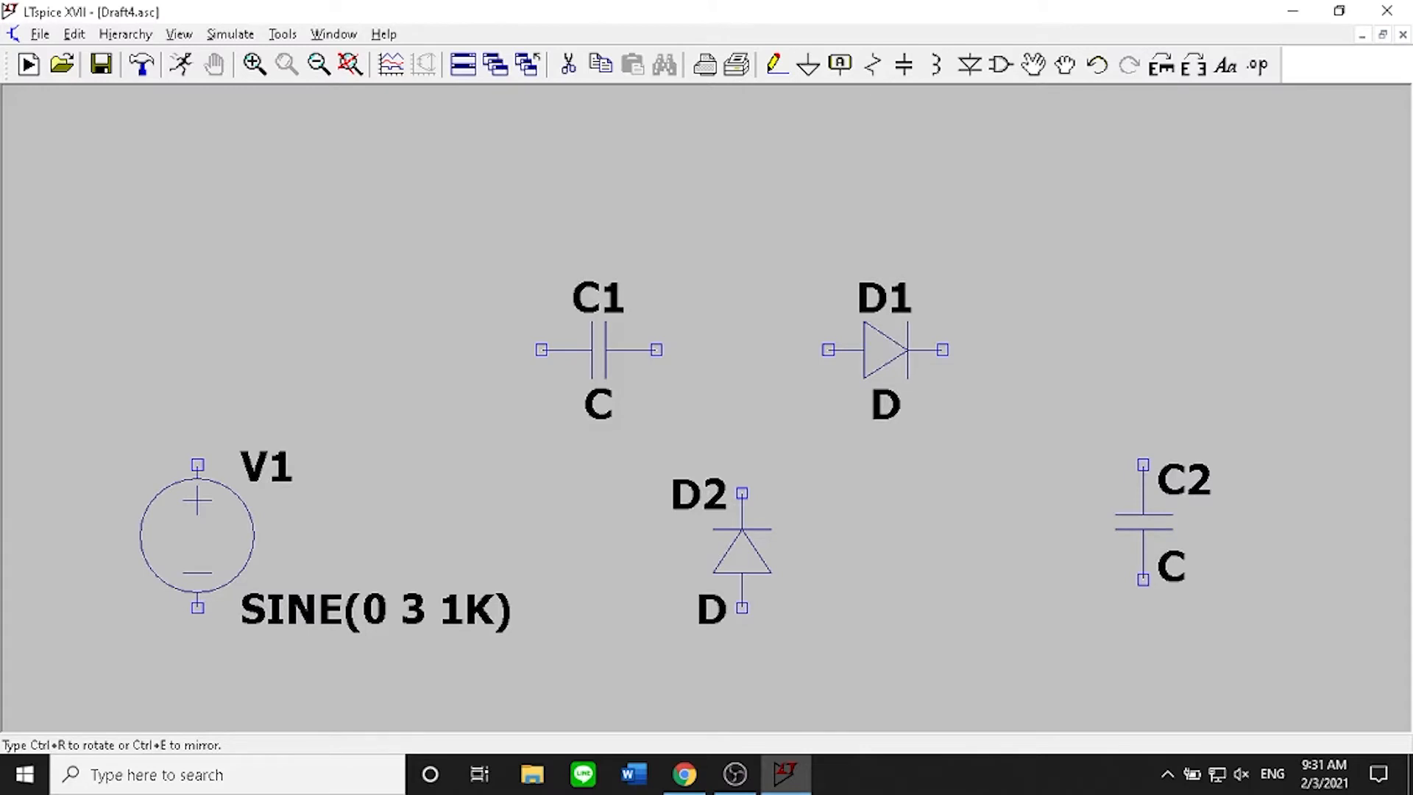
# Rearrange the parts by lowering V1 and C2 level with diode D2 and shifting C2 closer to the diodes
pyautogui.click(1112, 563)
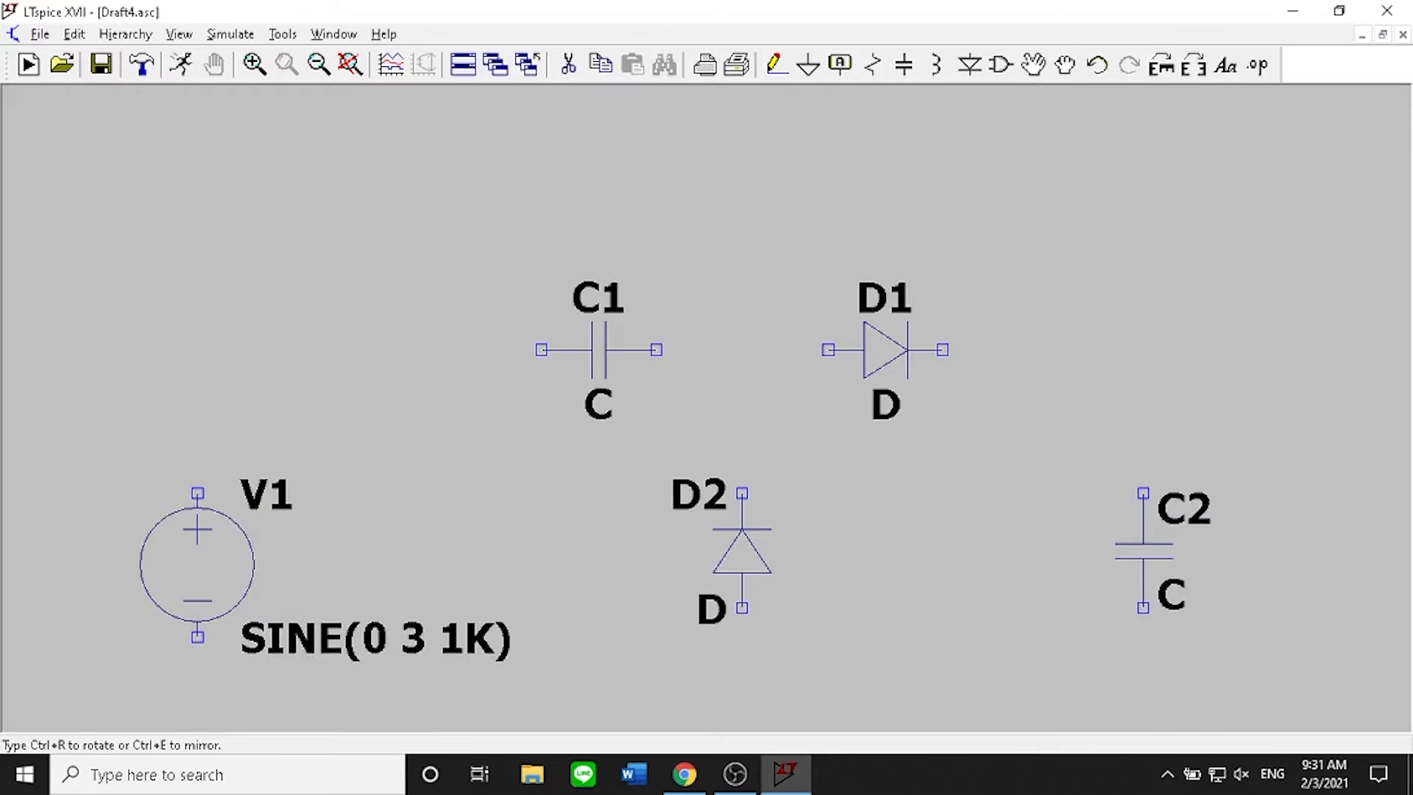
pyautogui.moveTo(360, 417); pyautogui.dragTo(278, 304)
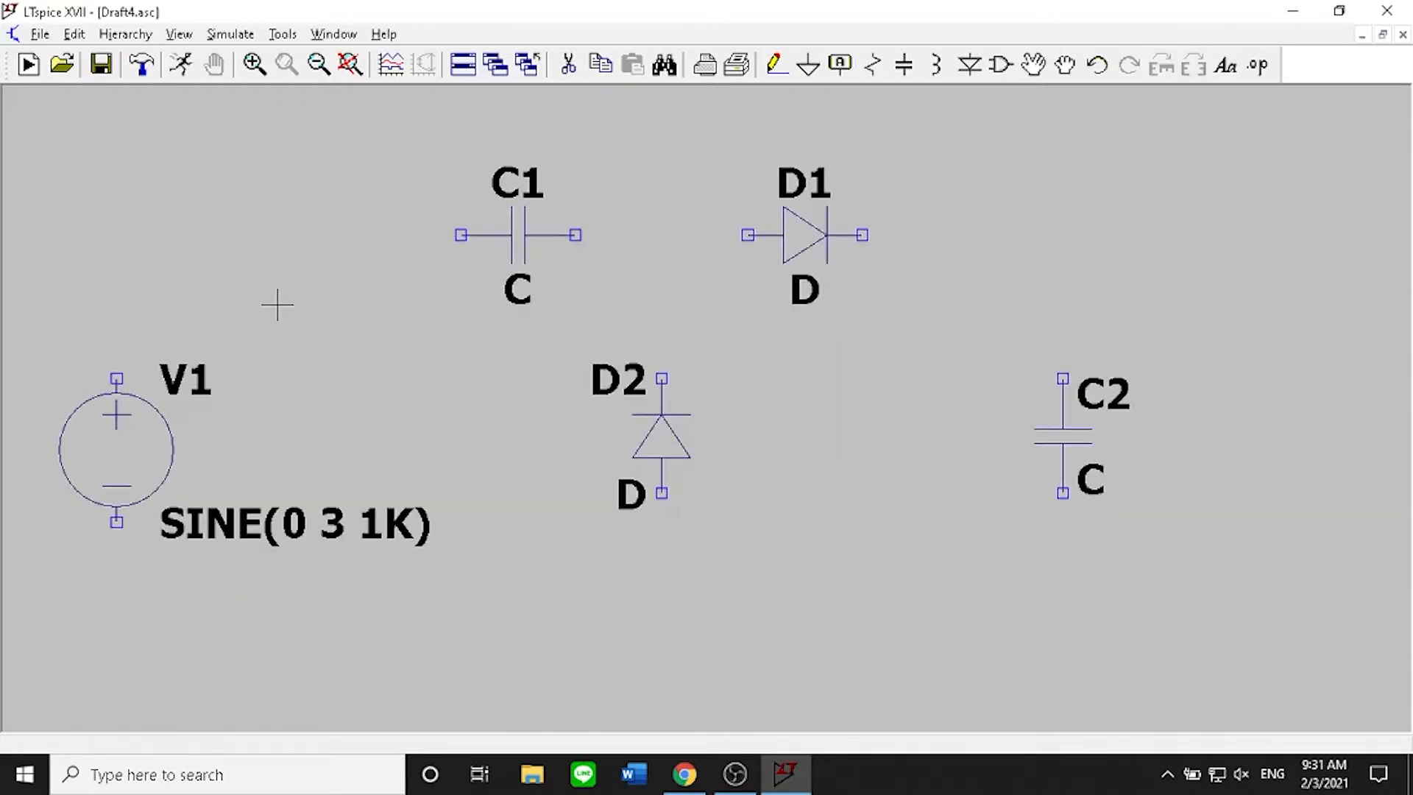
pyautogui.rightClick(876, 116)
pyautogui.moveTo(1060, 220)
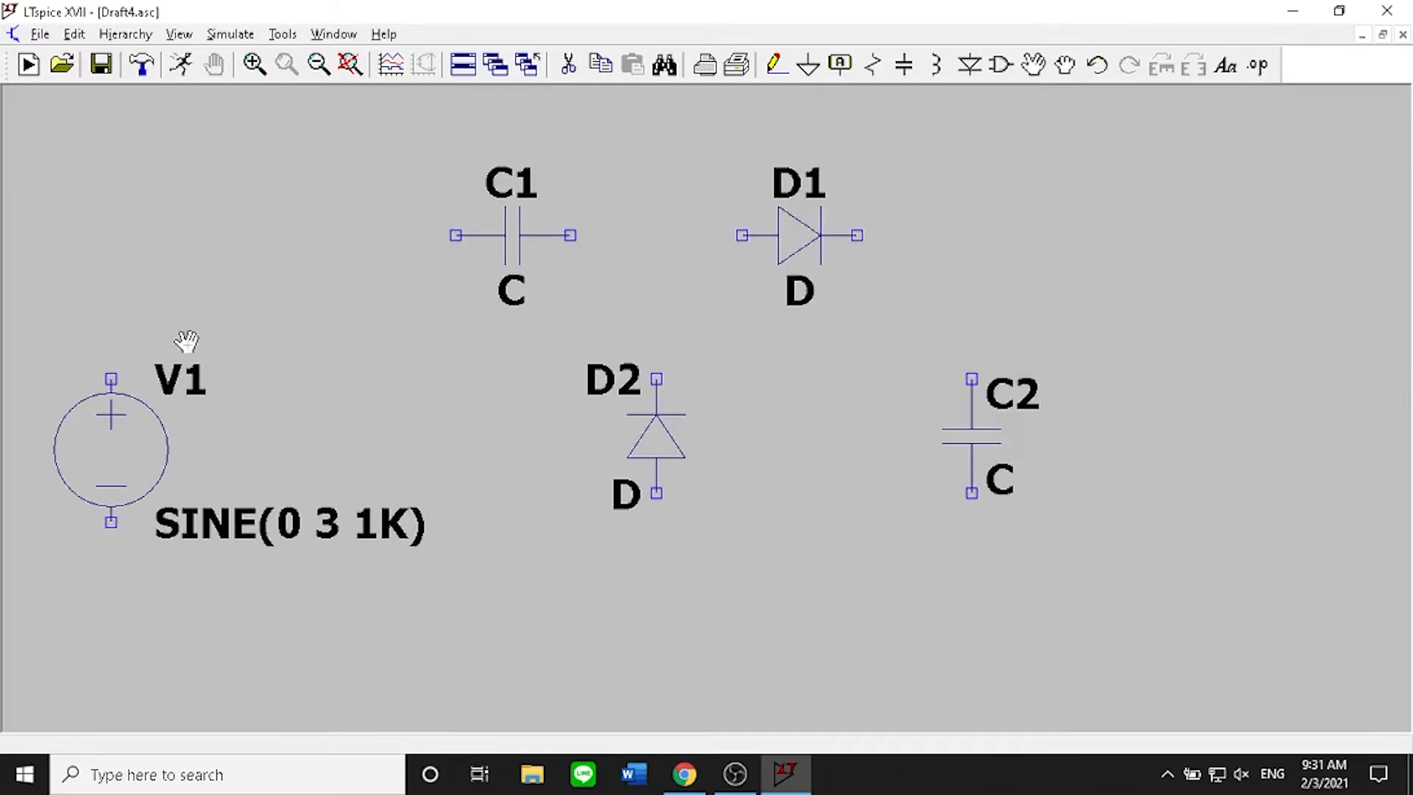
pyautogui.press('Escape')
pyautogui.rightClick(286, 268)
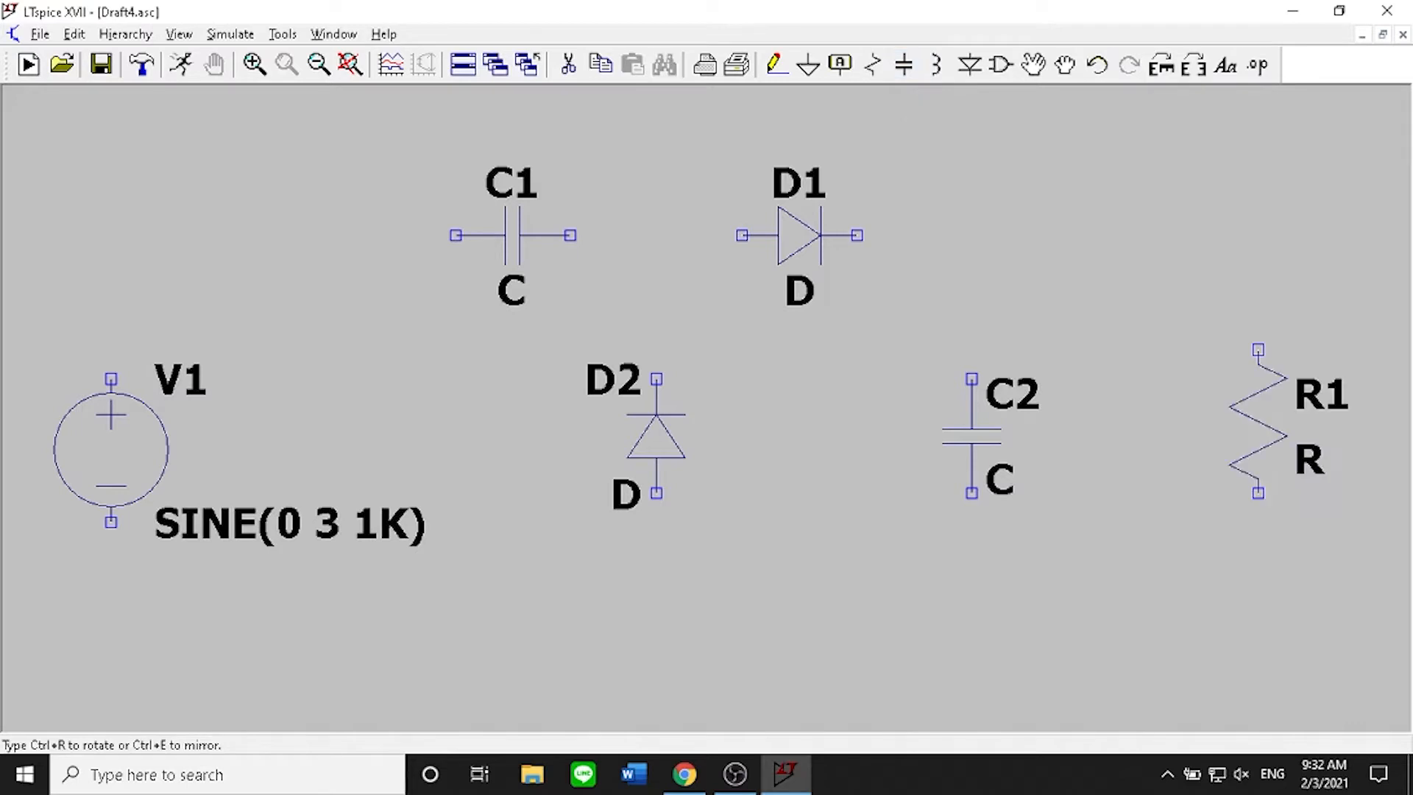
# Place a vertical resistor to the right of capacitor C2
pyautogui.click(1259, 421)
pyautogui.press('Escape')
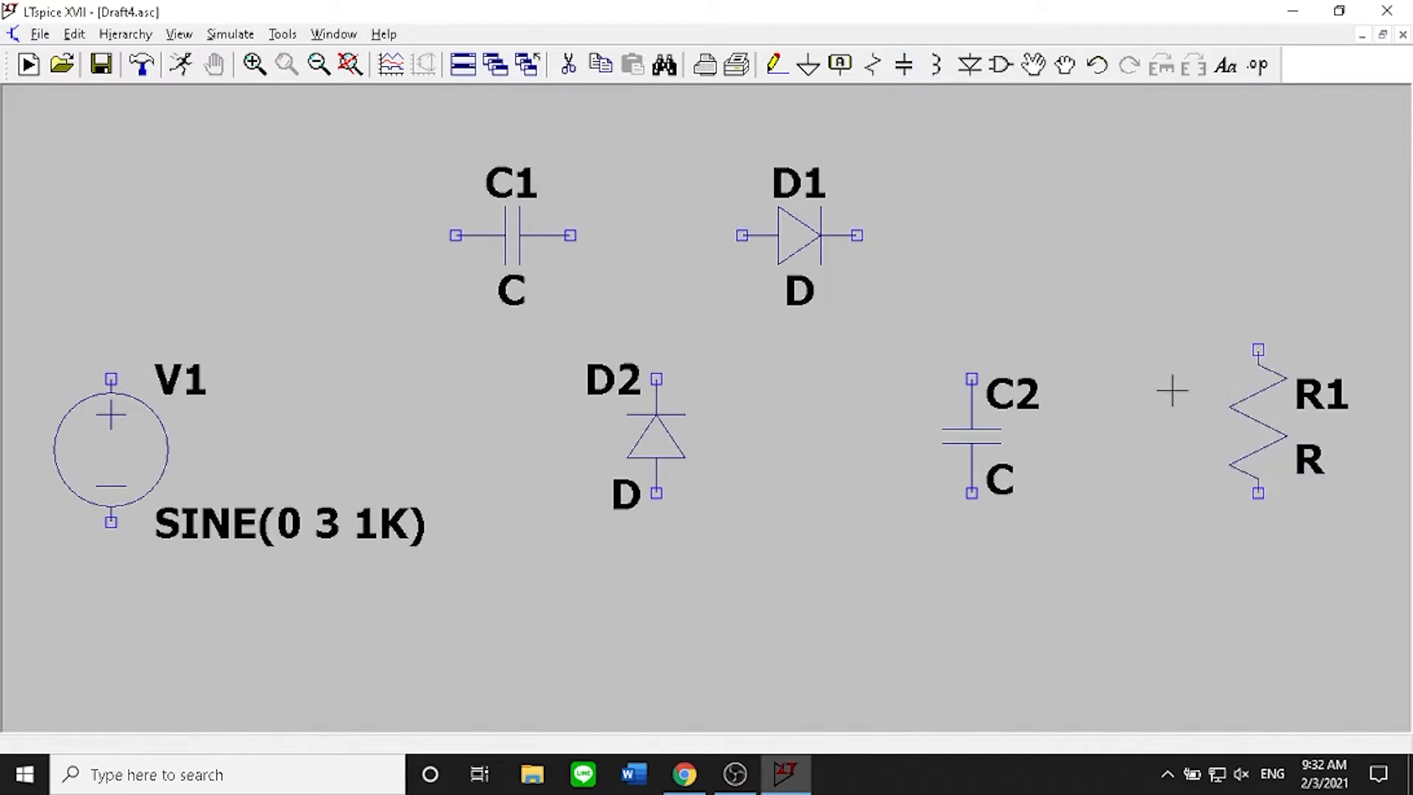
# Set the capacitance of both capacitors, C1 and C2, to 10u
pyautogui.rightClick(545, 224)
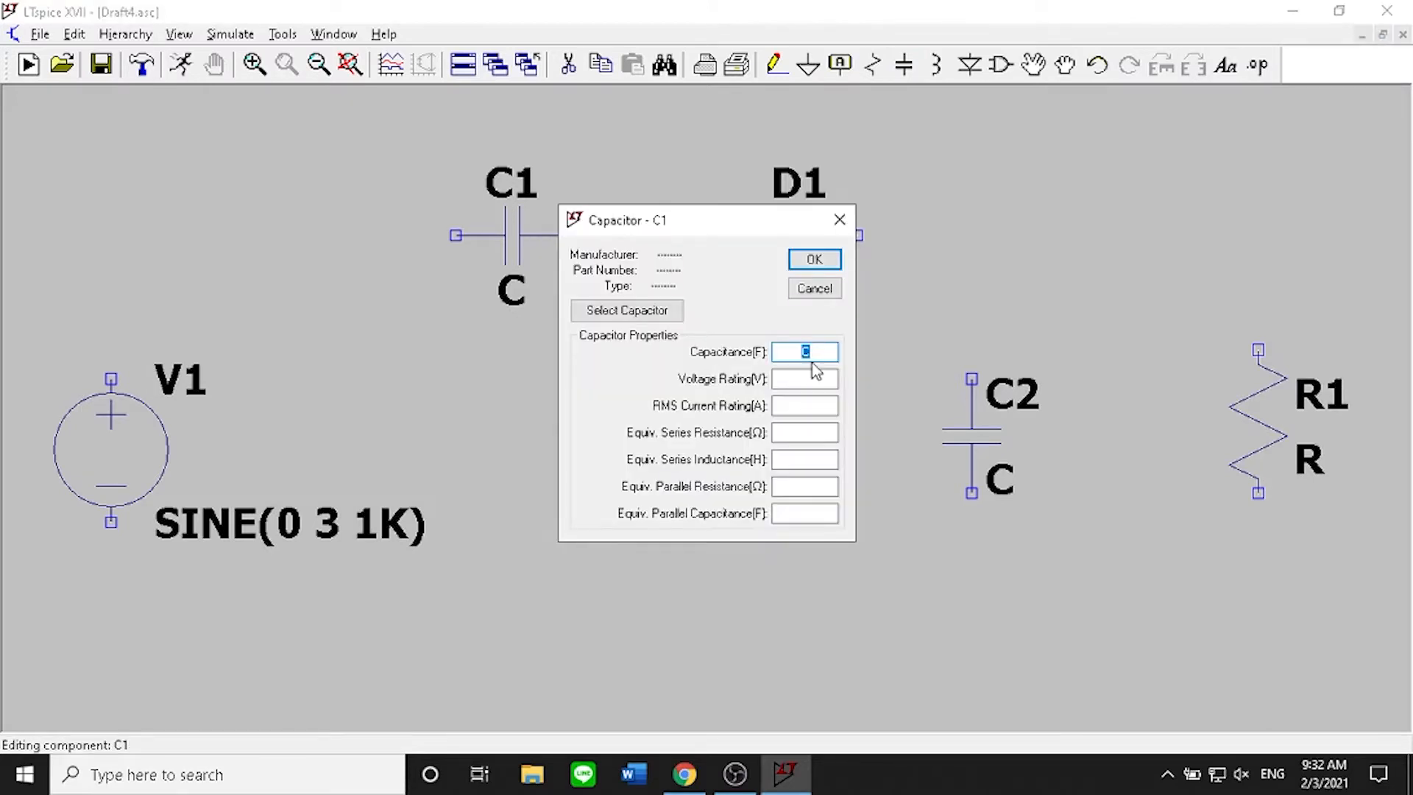
pyautogui.write('10u')
pyautogui.press('Return')
pyautogui.rightClick(977, 426)
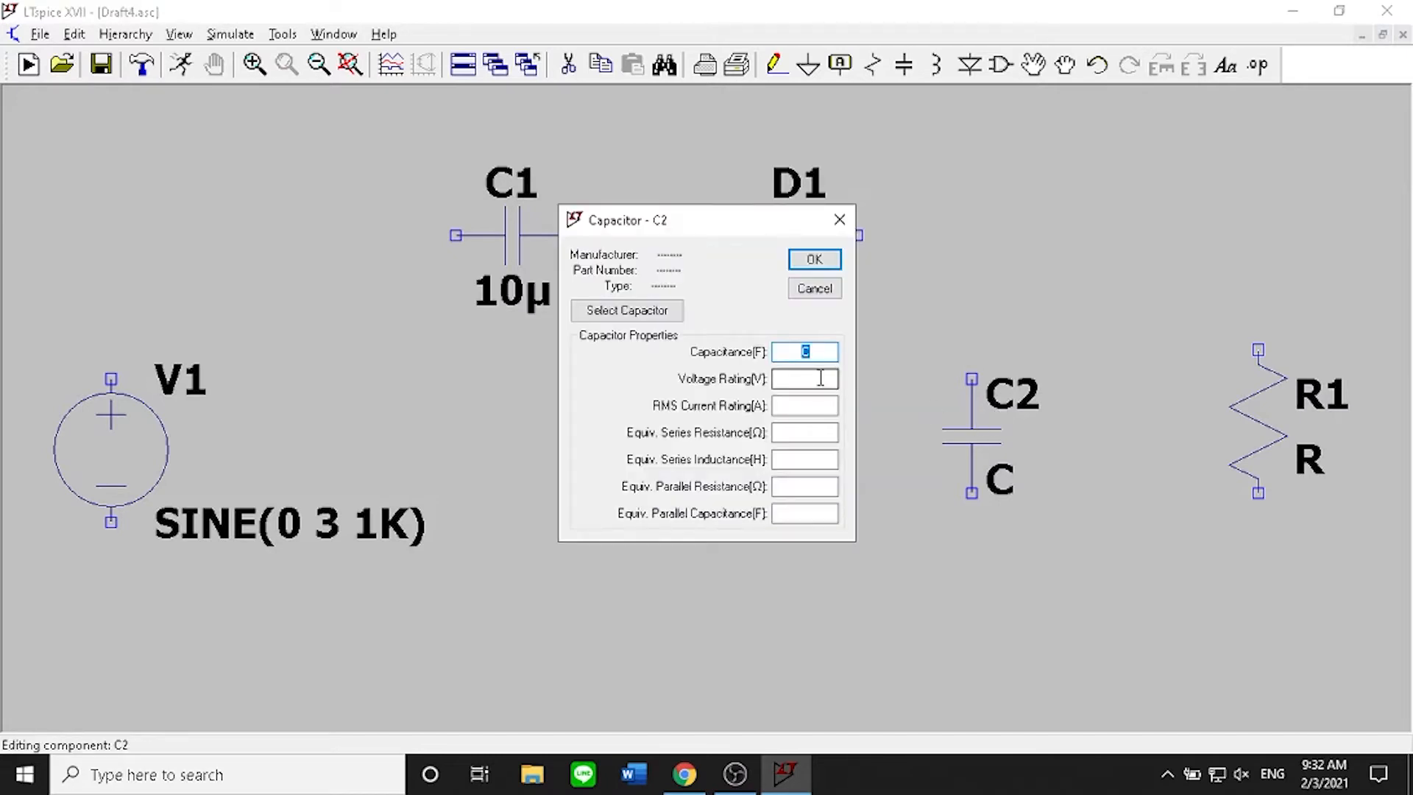
pyautogui.write('10u')
pyautogui.press('Return')
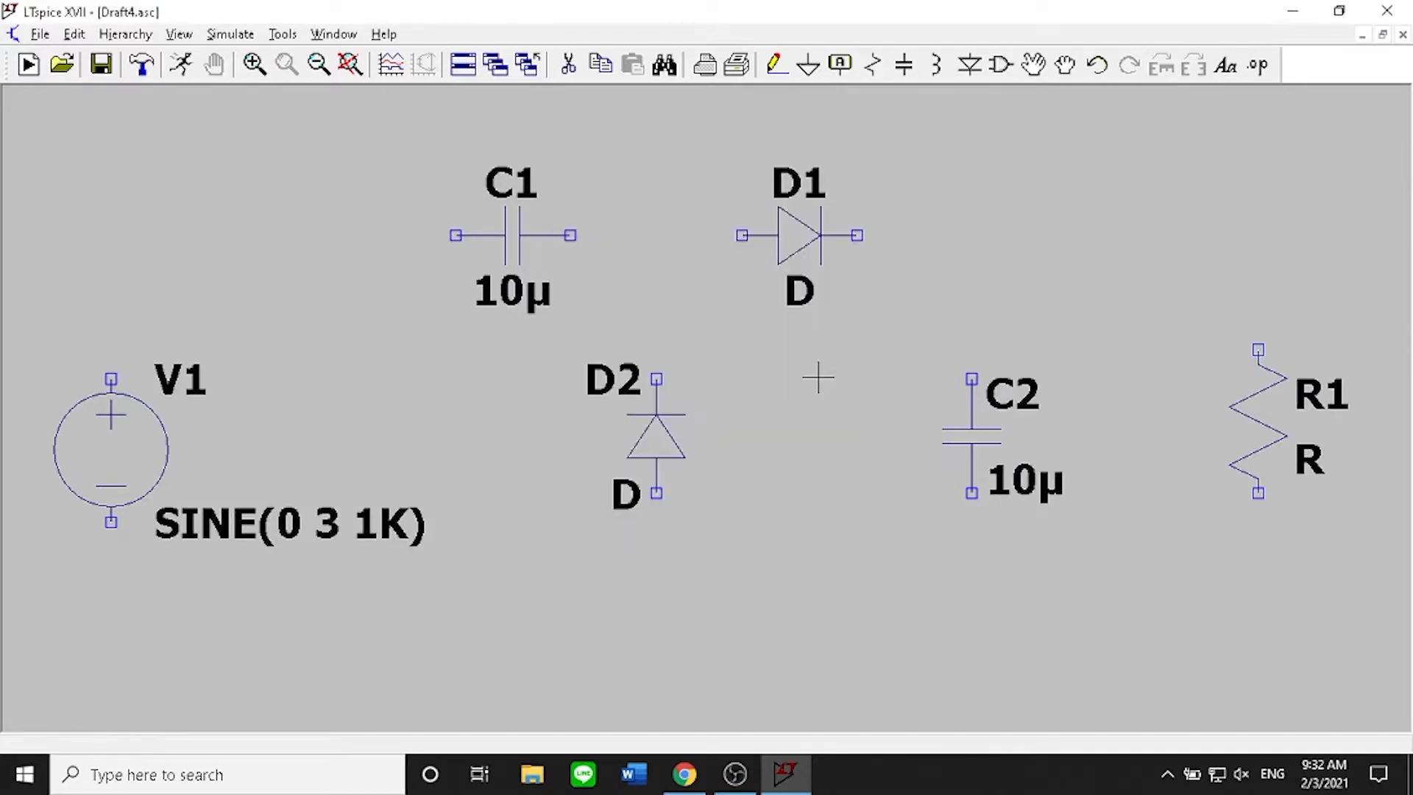
# Assign the OnSemi 1N4148 silicon diode model to the horizontal diode D1
pyautogui.rightClick(823, 245)
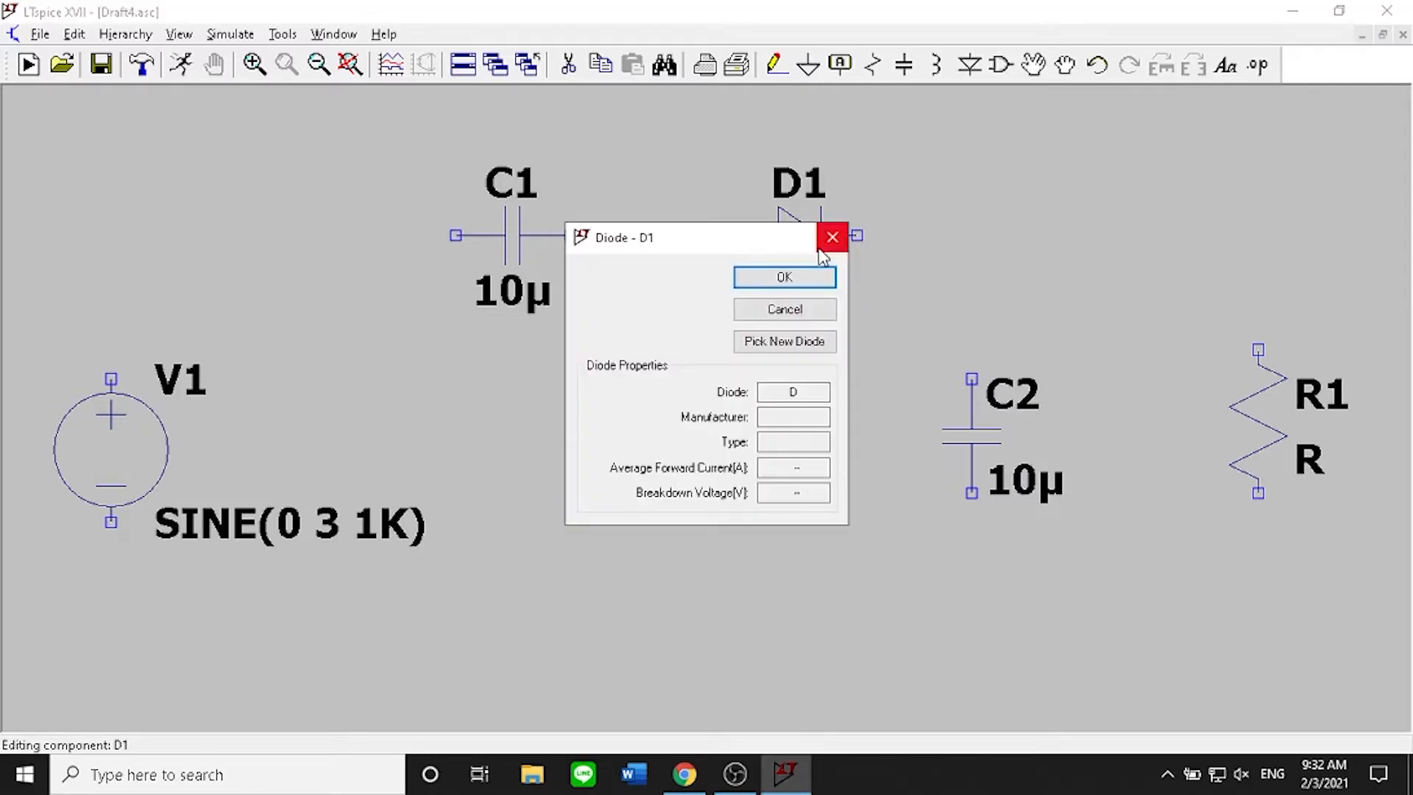
pyautogui.click(814, 344)
pyautogui.click(578, 383)
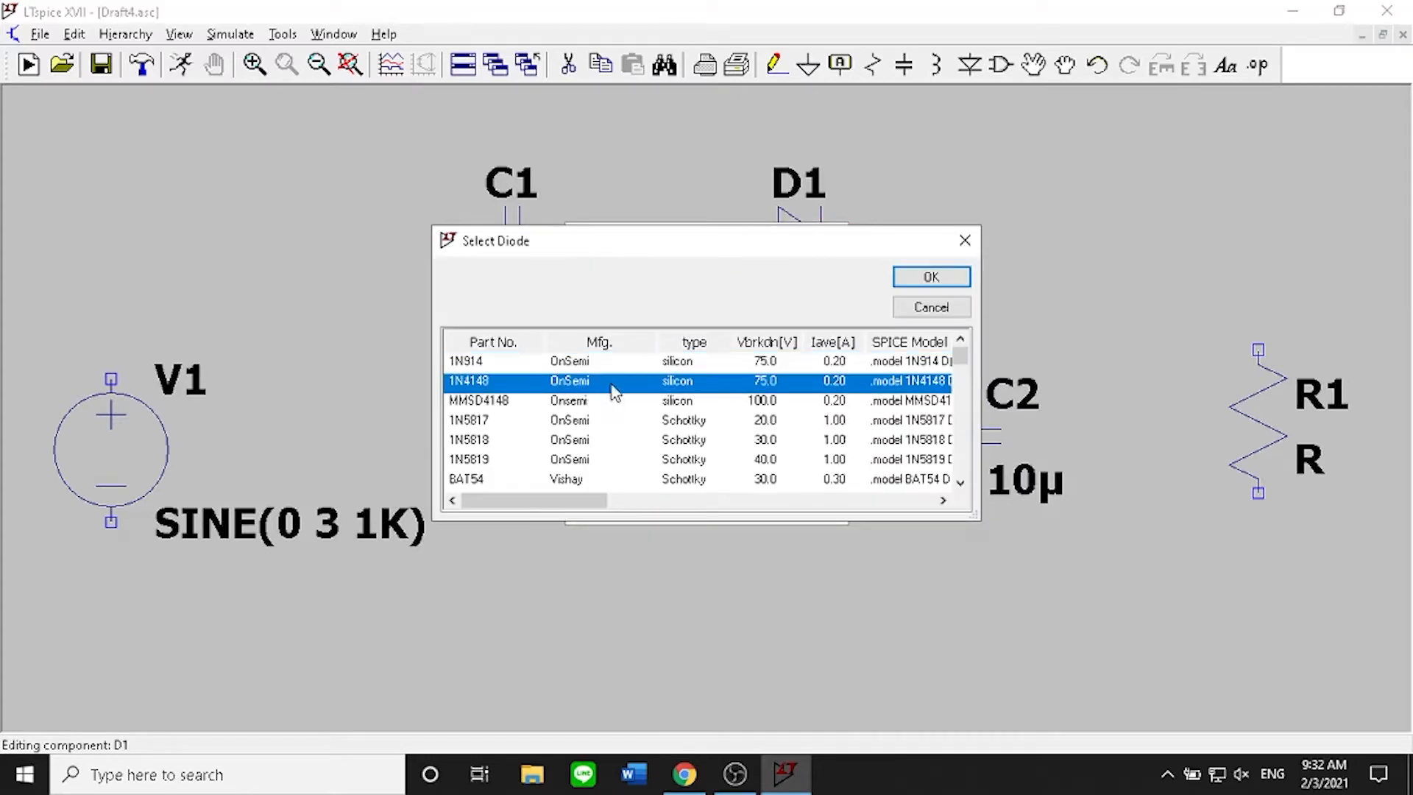
pyautogui.click(935, 281)
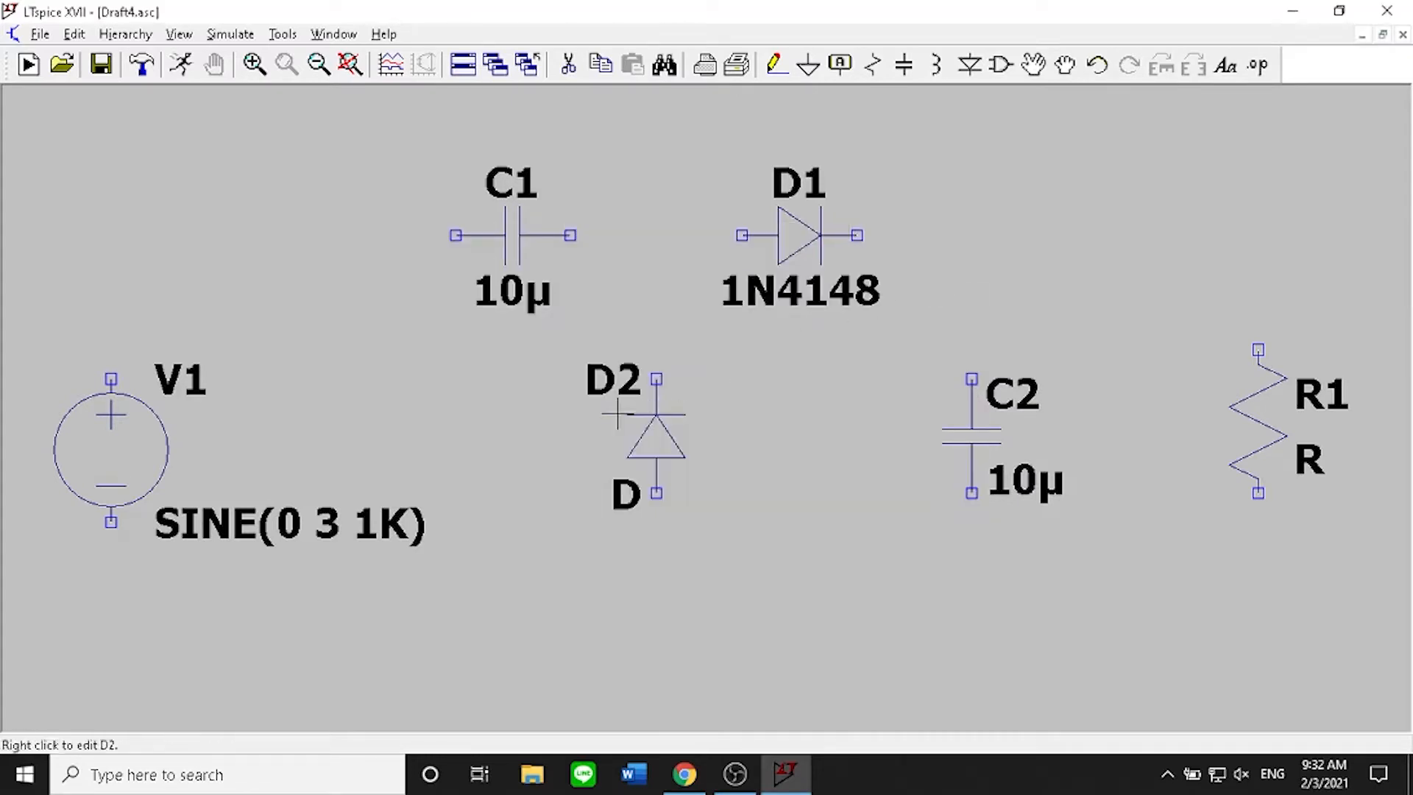
# Assign the OnSemi 1N4148 silicon diode model to the vertical diode D2
pyautogui.rightClick(681, 418)
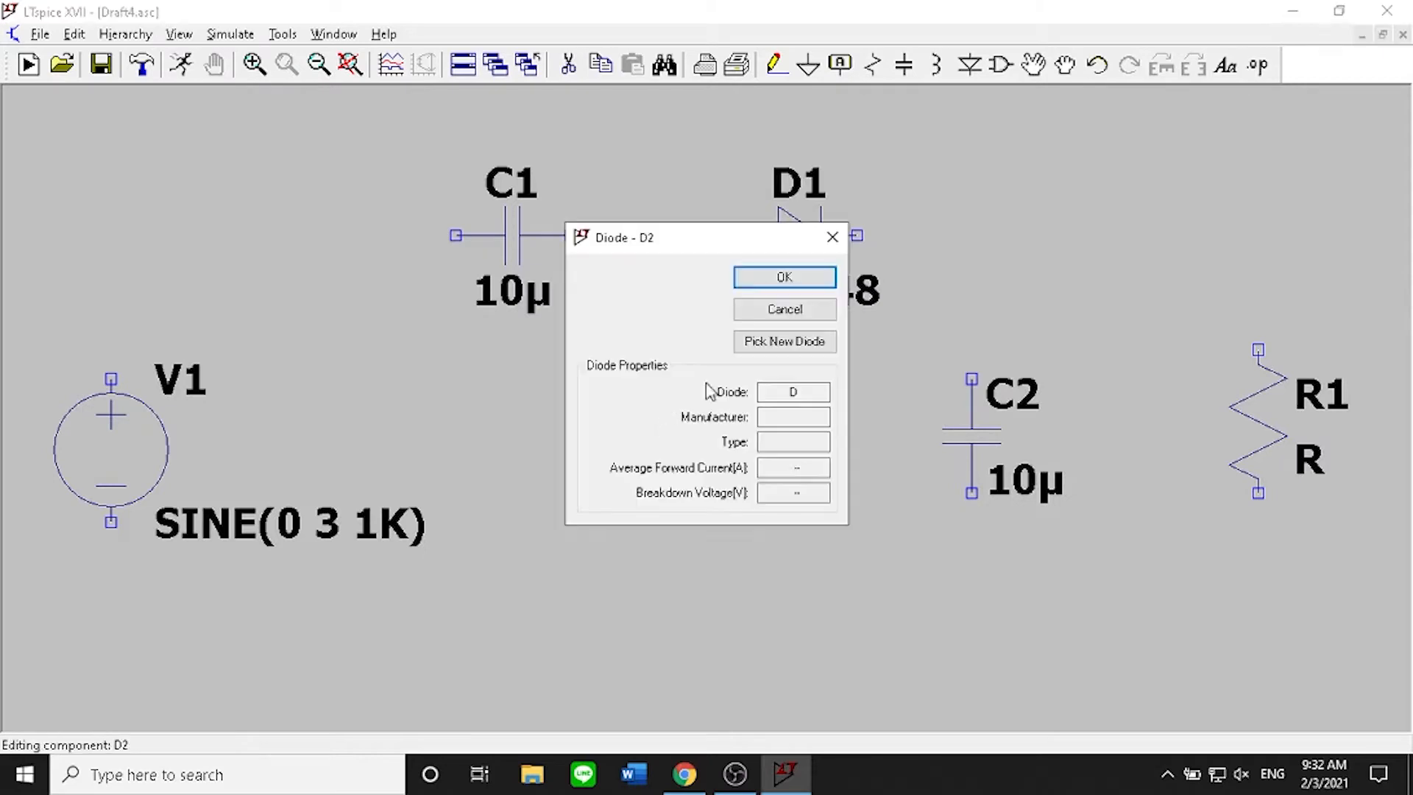
pyautogui.click(782, 346)
pyautogui.click(617, 382)
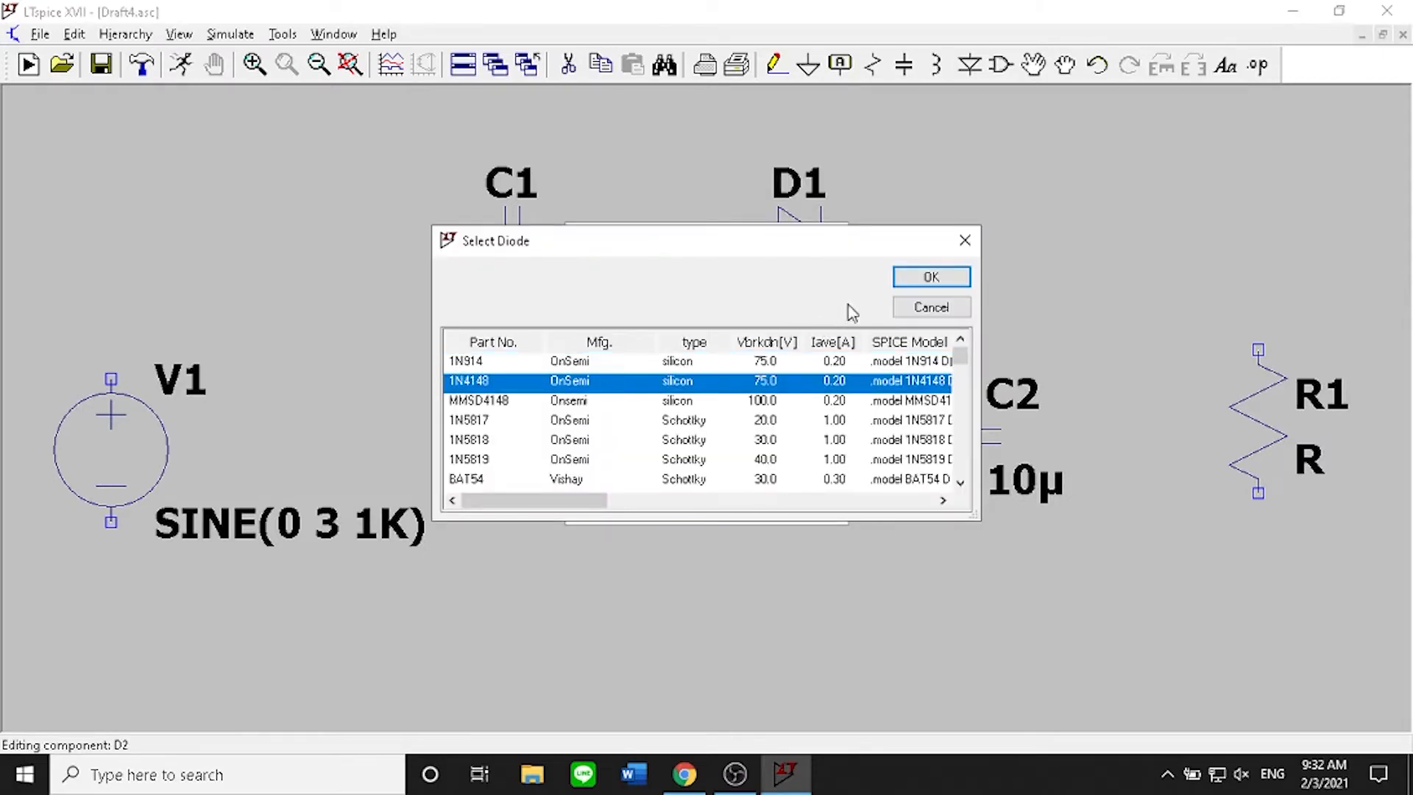
pyautogui.click(916, 283)
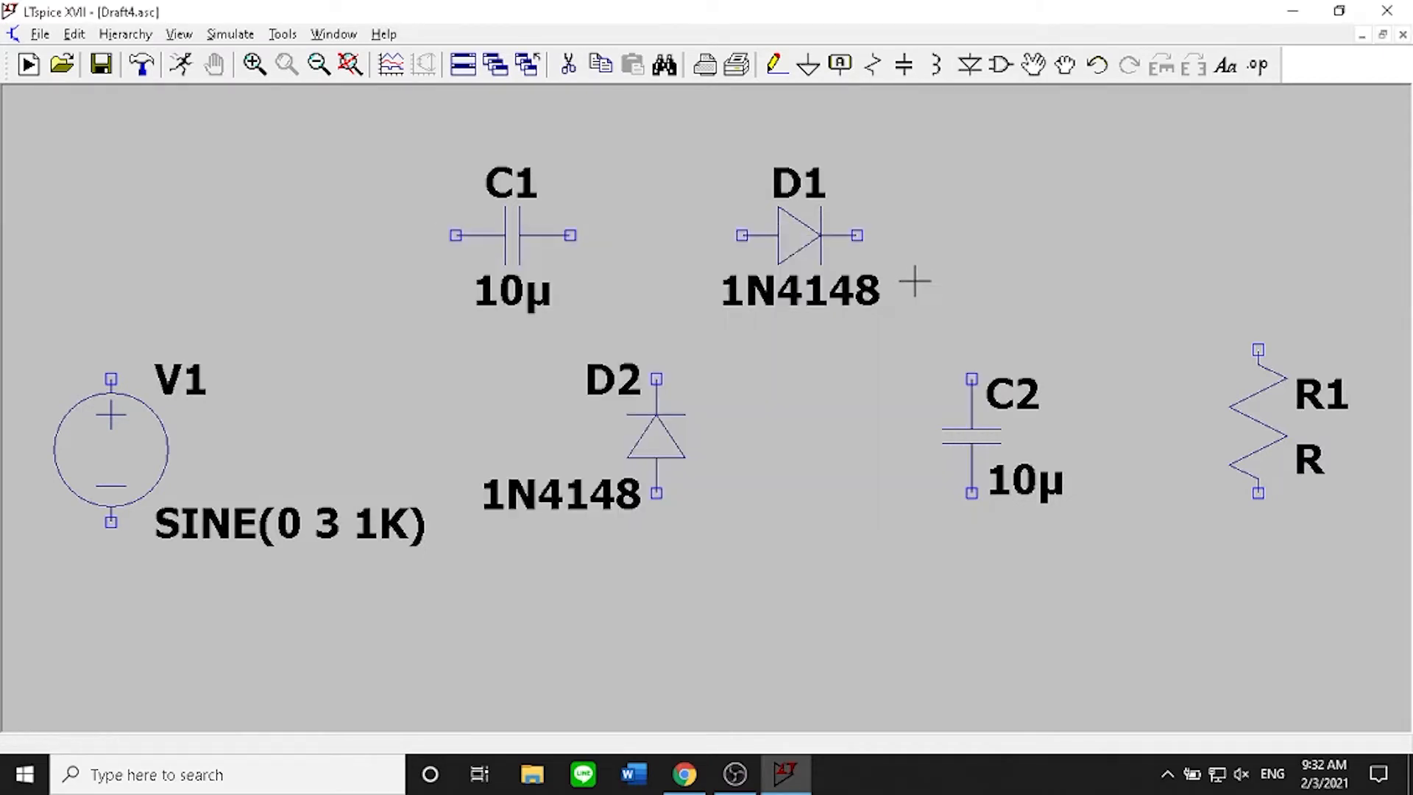
# Set the resistance of load resistor R1 to 47K
pyautogui.rightClick(1292, 410)
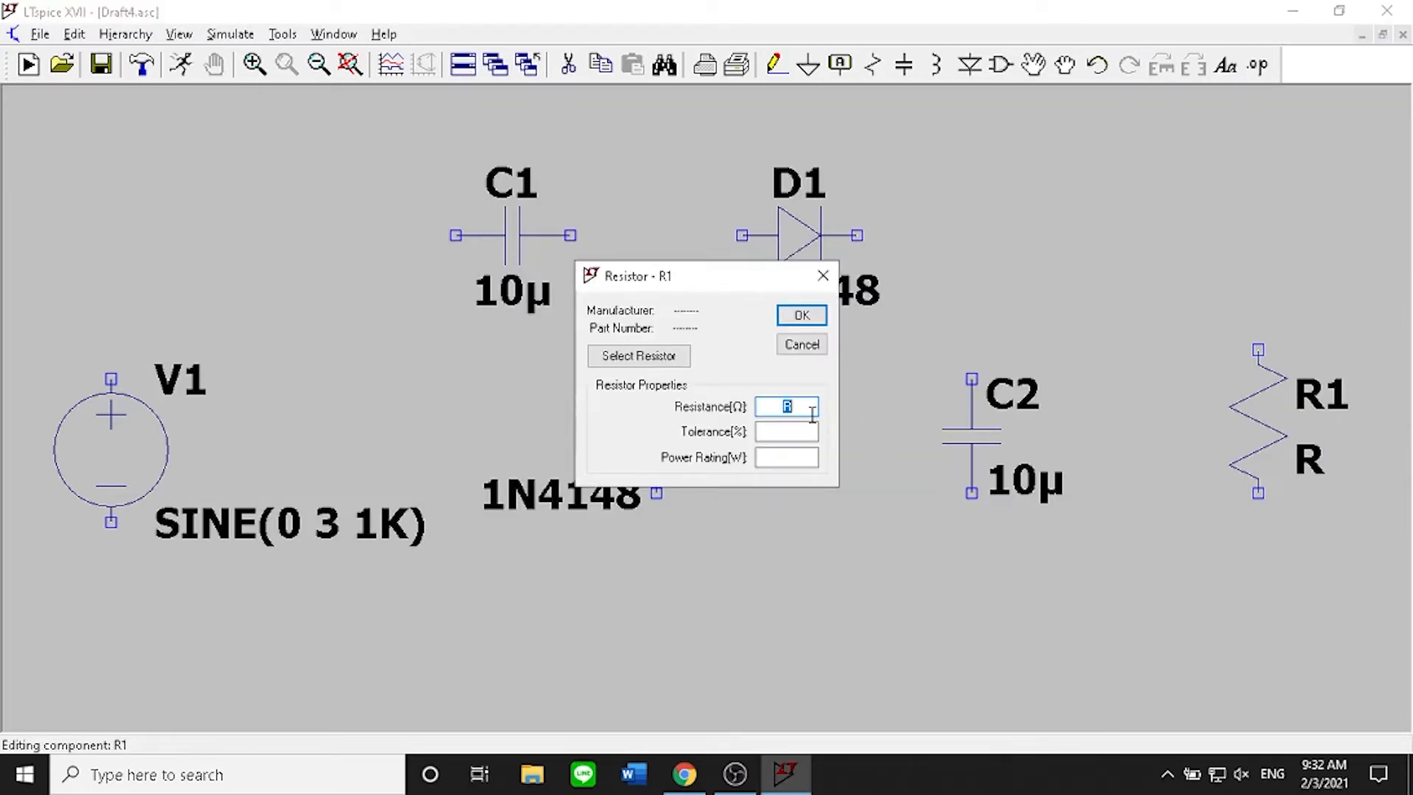
pyautogui.write('470')
pyautogui.press('Return')
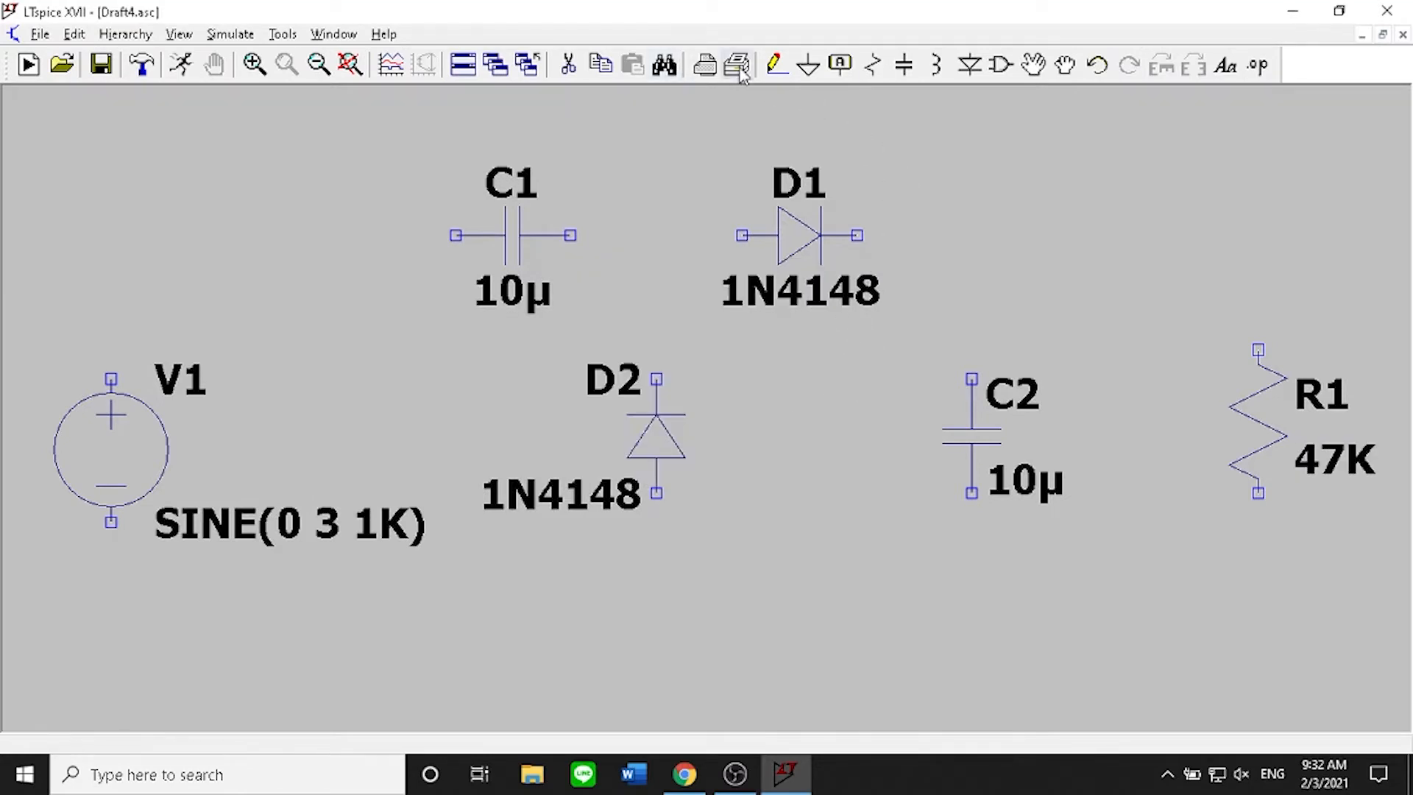
# Wire the positive terminal of V1 up to capacitor C1 and connect C1's other end to the anode of D1
pyautogui.click(773, 66)
pyautogui.click(111, 379)
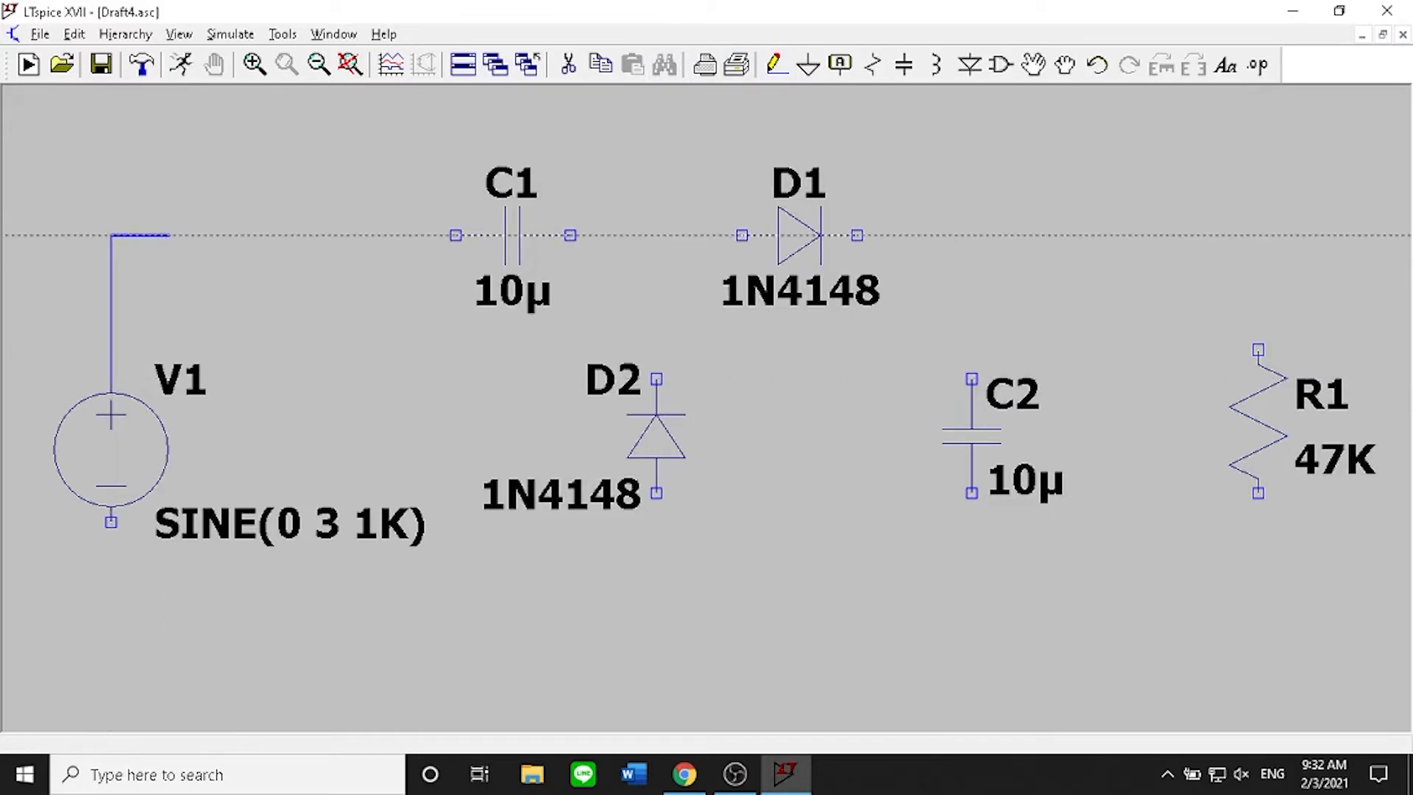
pyautogui.click(455, 236)
pyautogui.click(570, 235)
pyautogui.click(742, 236)
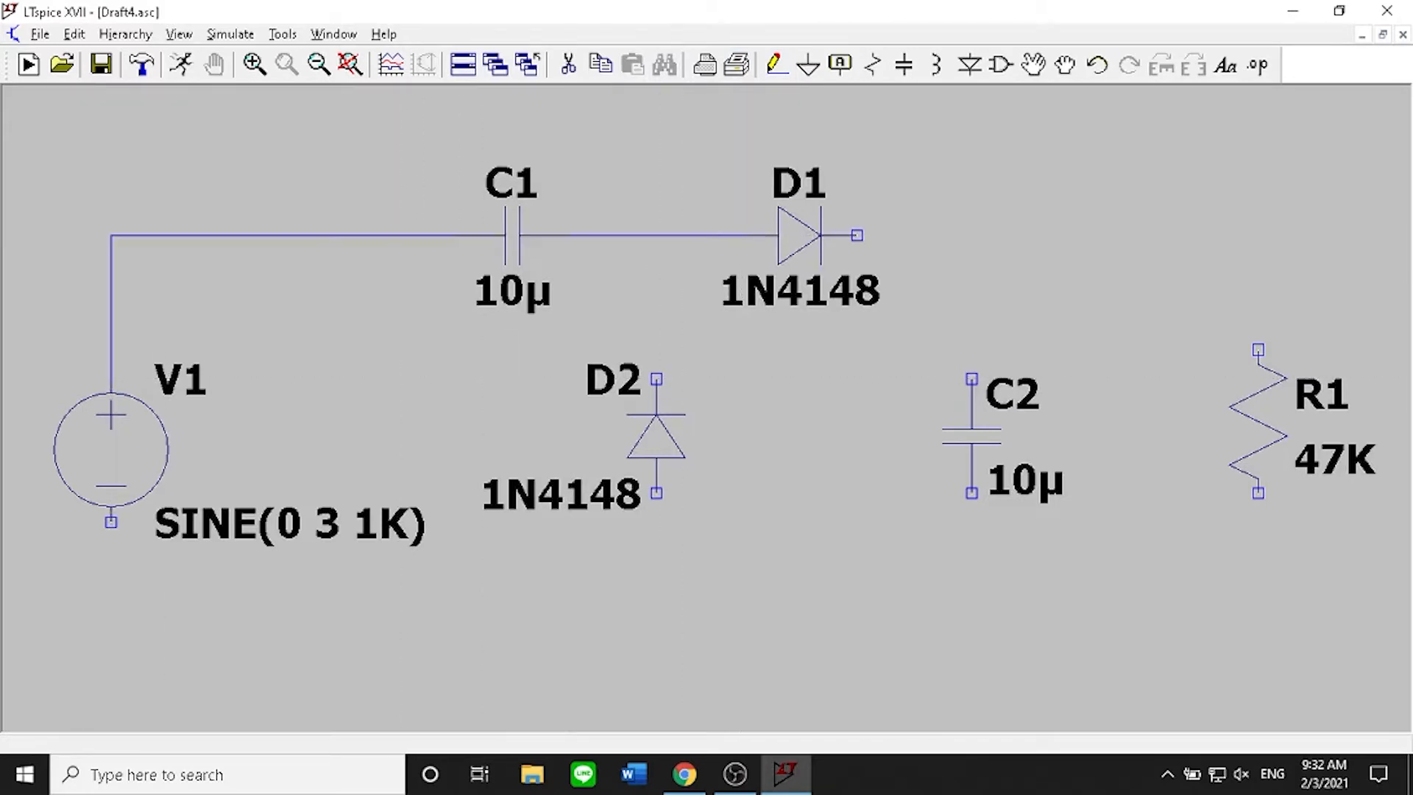
# Wire D1's cathode to the upper end of R1 and R1's lower end back to V1's negative terminal along a bottom rail
pyautogui.click(857, 235)
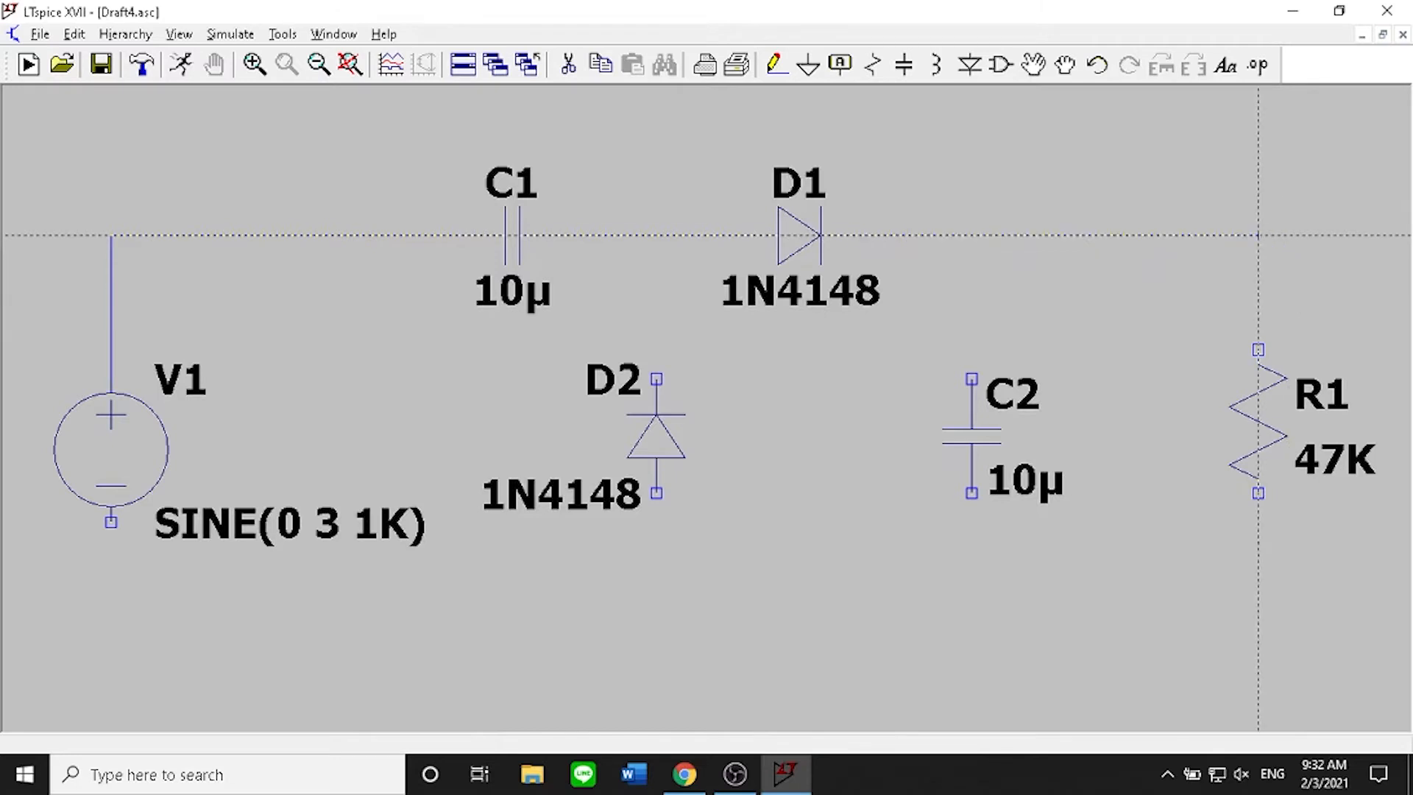
pyautogui.click(1258, 350)
pyautogui.click(1259, 494)
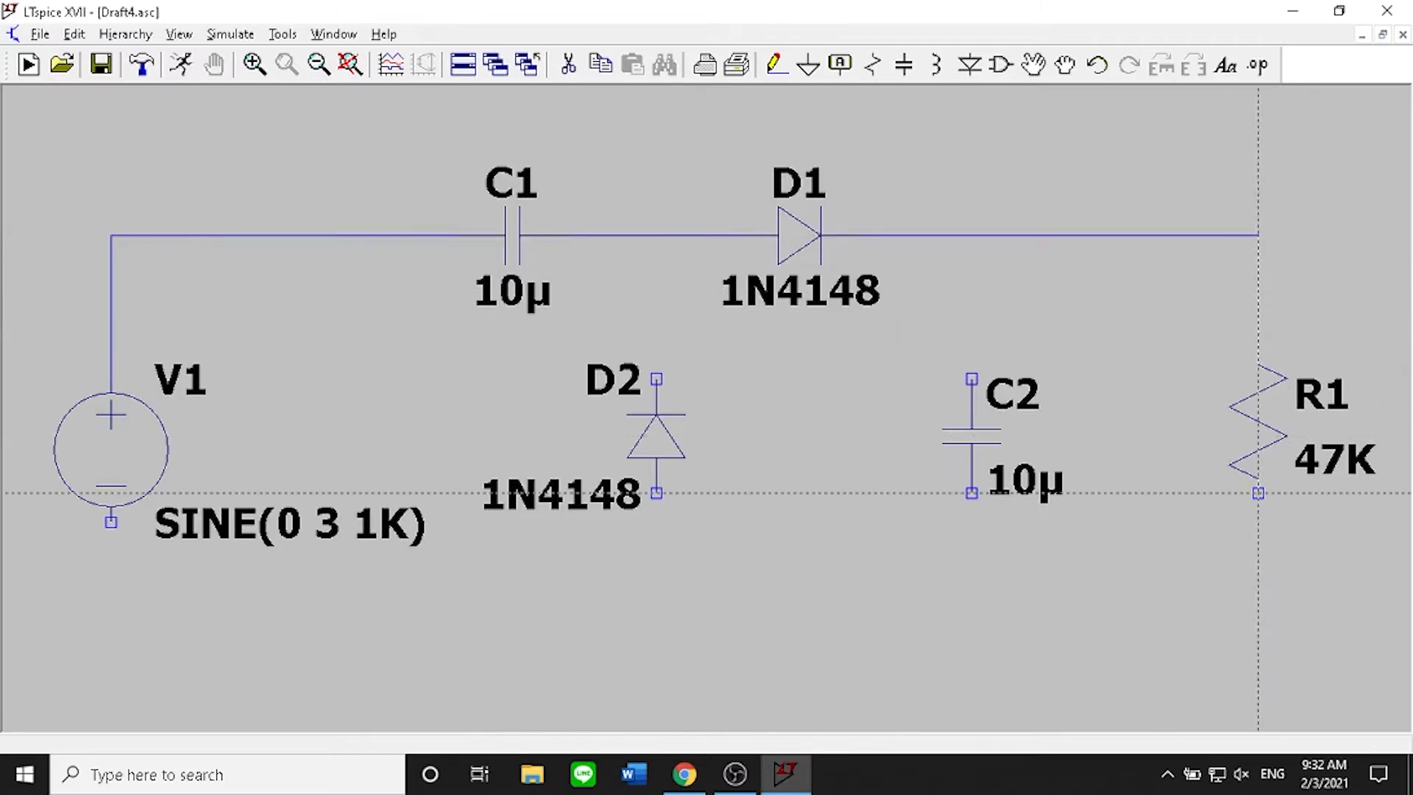
pyautogui.click(112, 523)
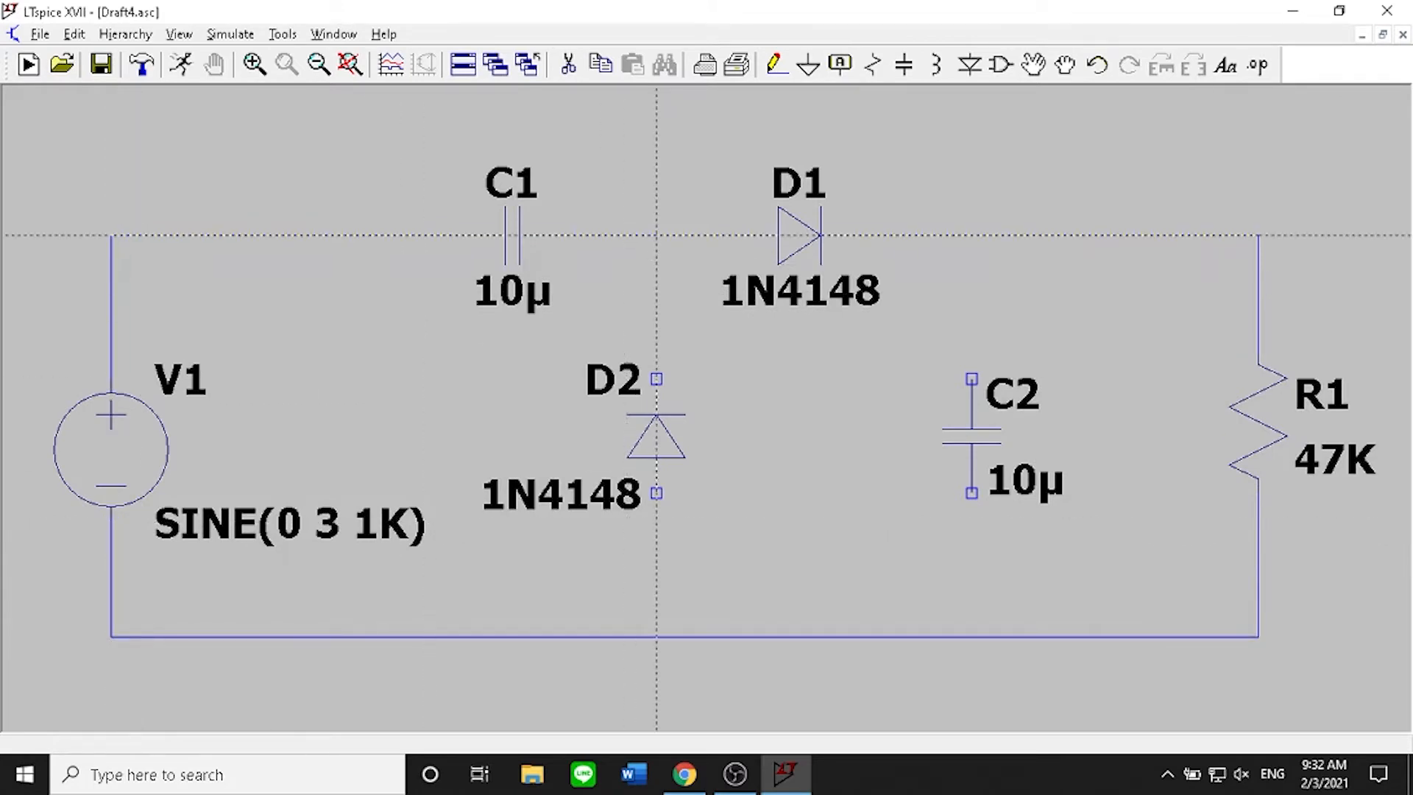
# Wire D2 between the C1–D1 connection and the bottom rail
pyautogui.click(656, 235)
pyautogui.click(657, 379)
pyautogui.click(657, 493)
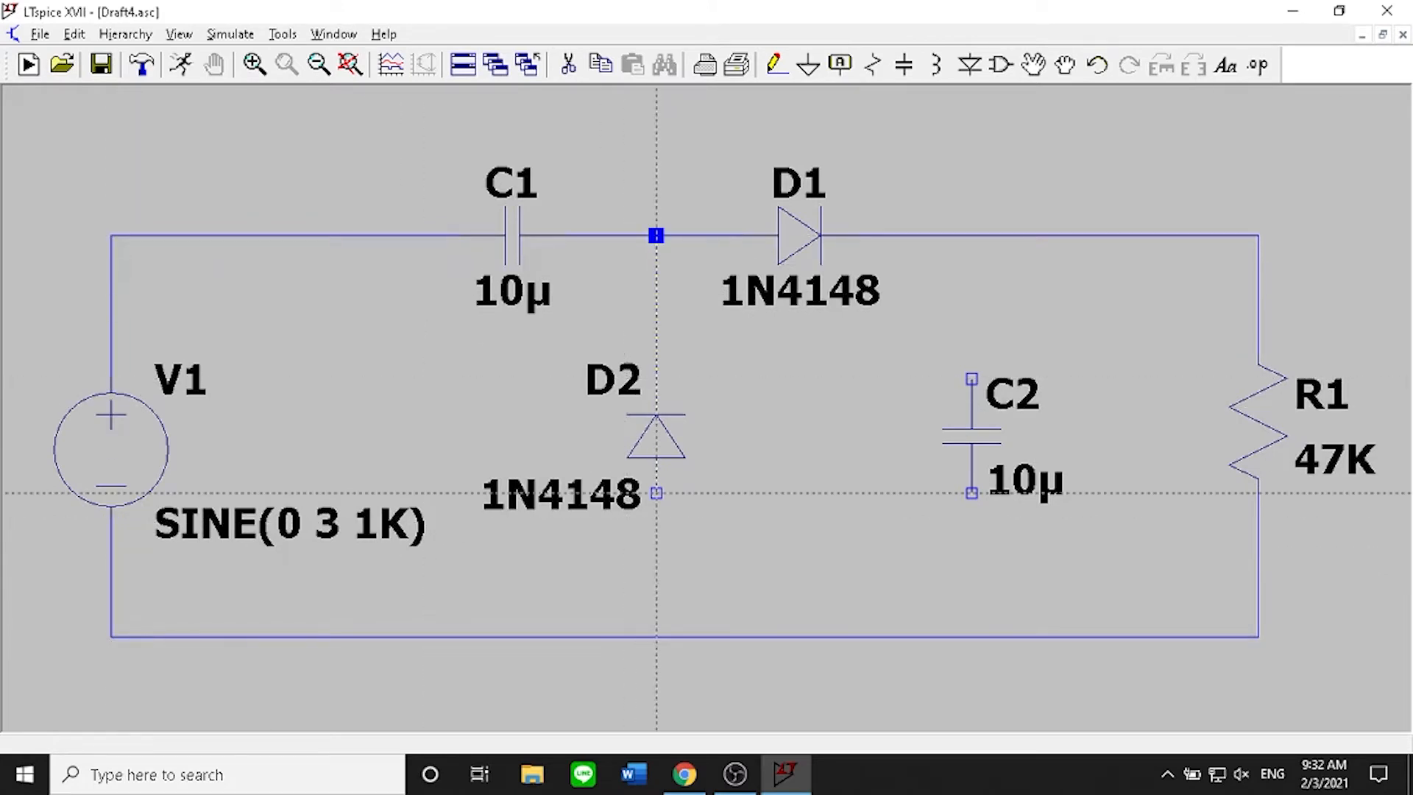
pyautogui.click(657, 637)
# Wire C2 between the D1–R1 connection and the bottom rail, and finish wiring
pyautogui.click(971, 236)
pyautogui.click(971, 379)
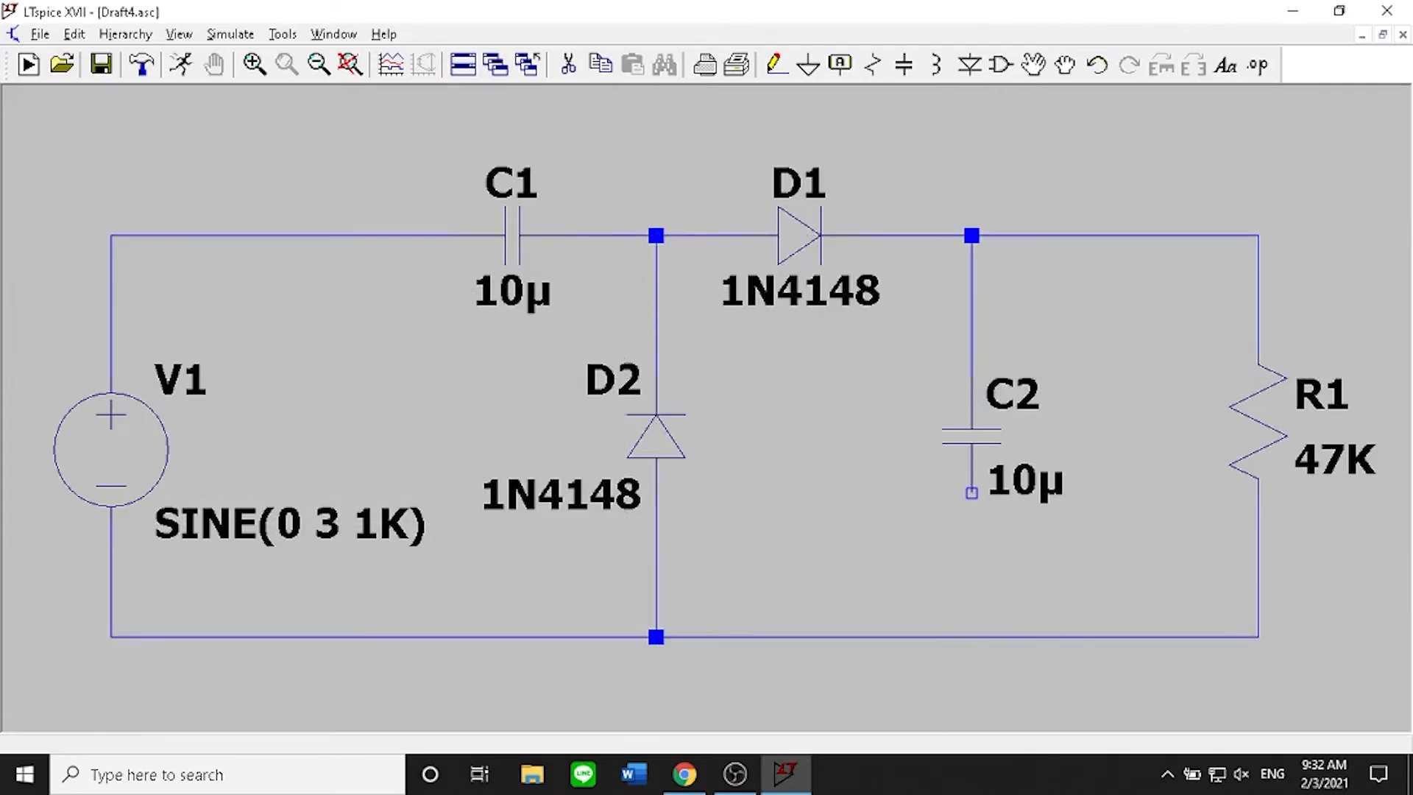
pyautogui.click(971, 493)
pyautogui.click(972, 637)
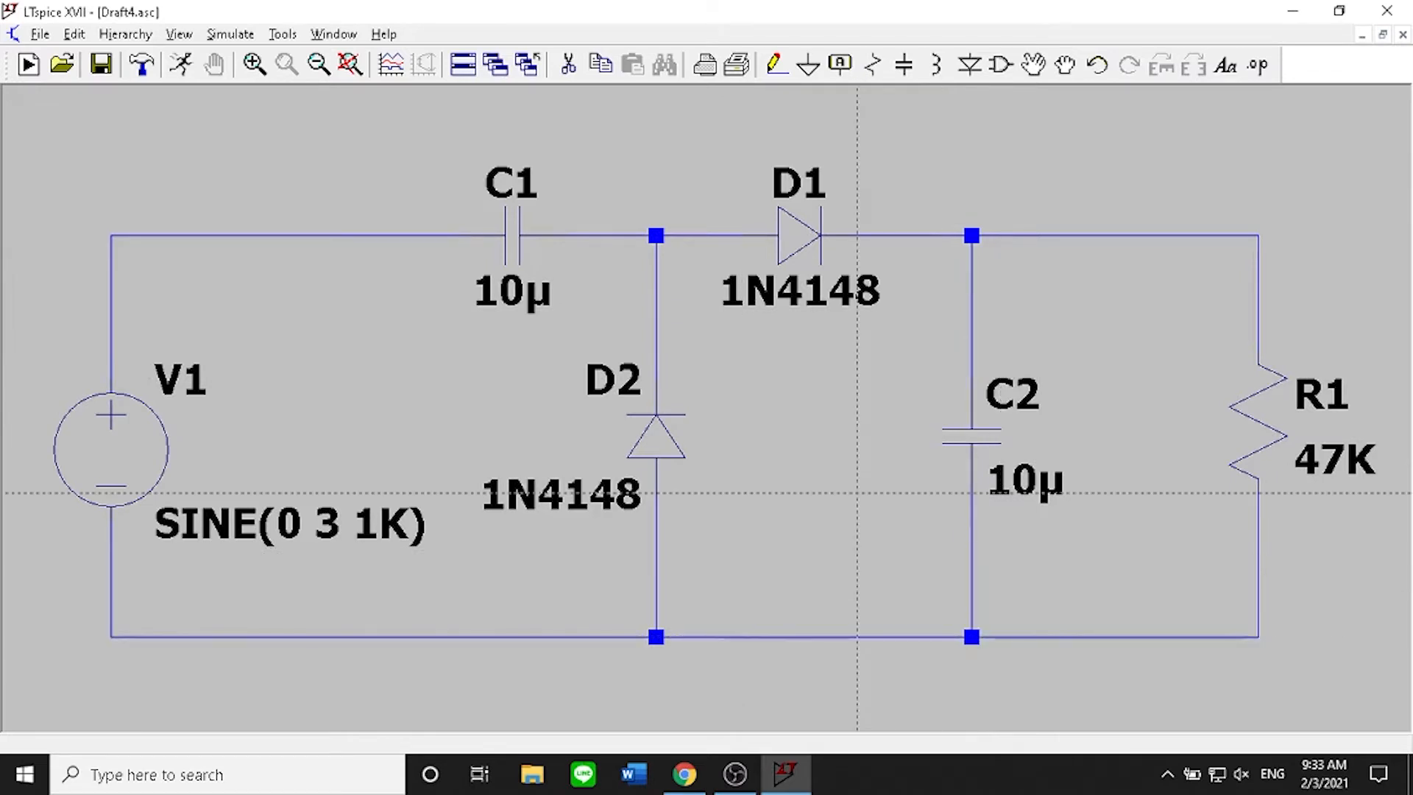
pyautogui.press('Escape')
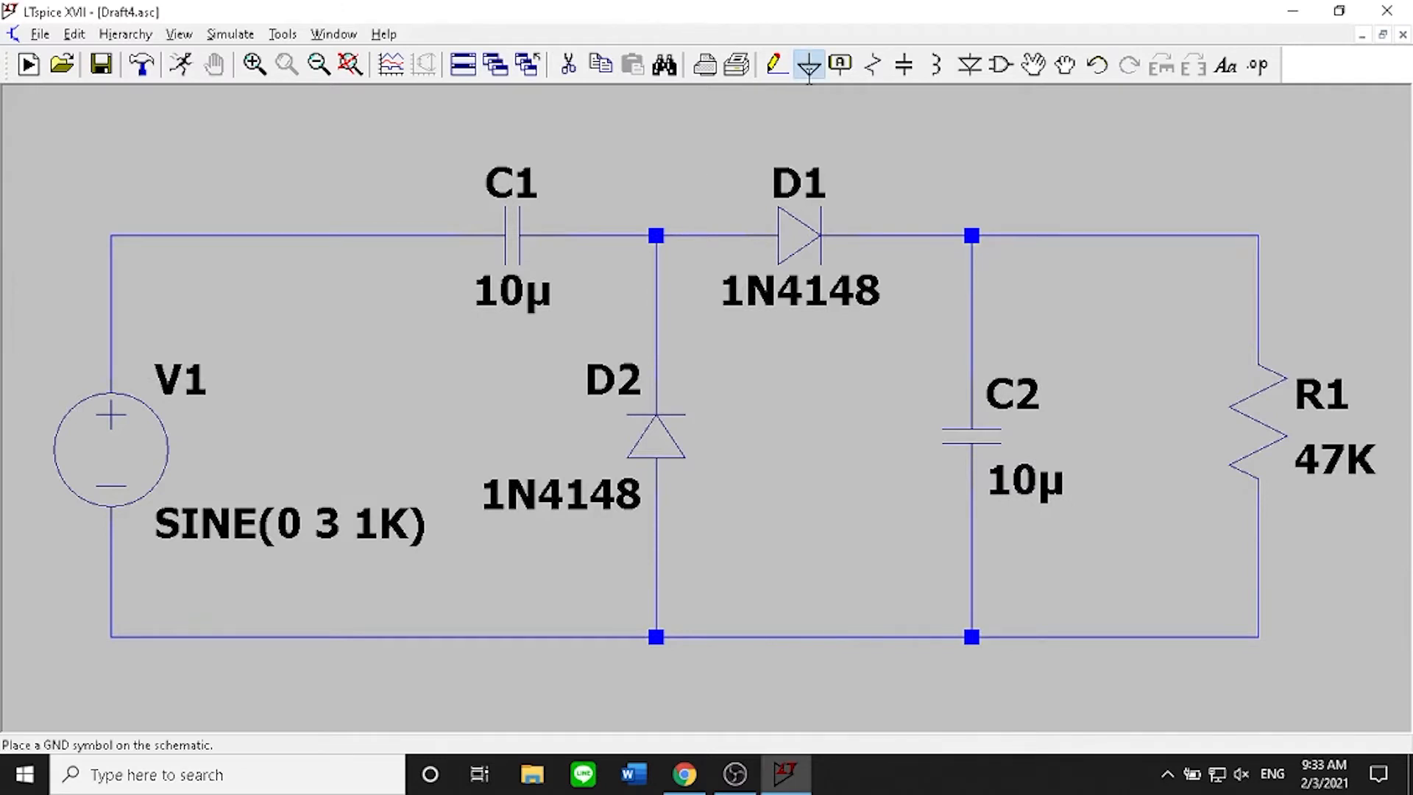
# Place a ground symbol on the bottom rail between D2 and C2
pyautogui.click(809, 70)
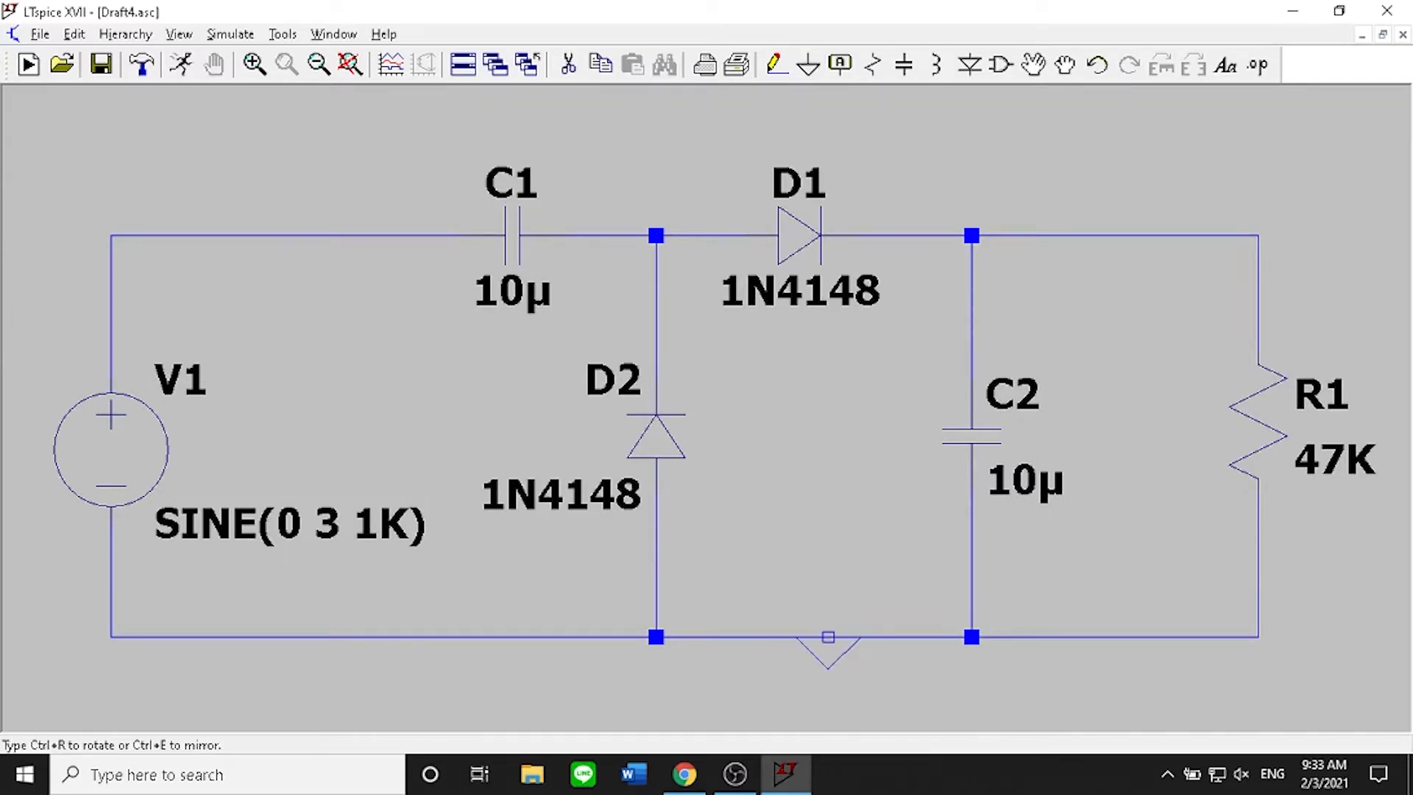
pyautogui.click(828, 637)
pyautogui.press('Escape')
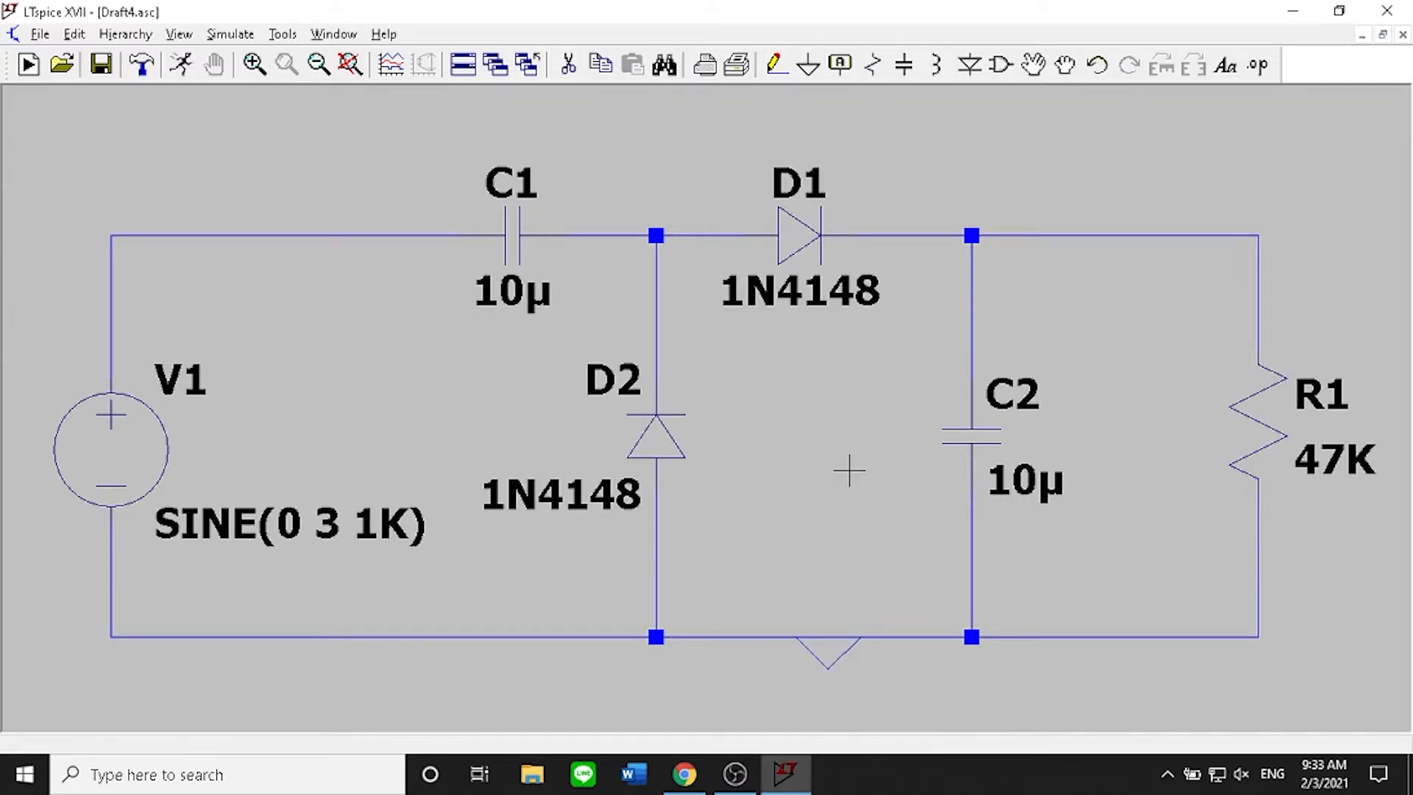
# Label the net at the corner above V1 as Vin with port type Input
pyautogui.rightClick(111, 236)
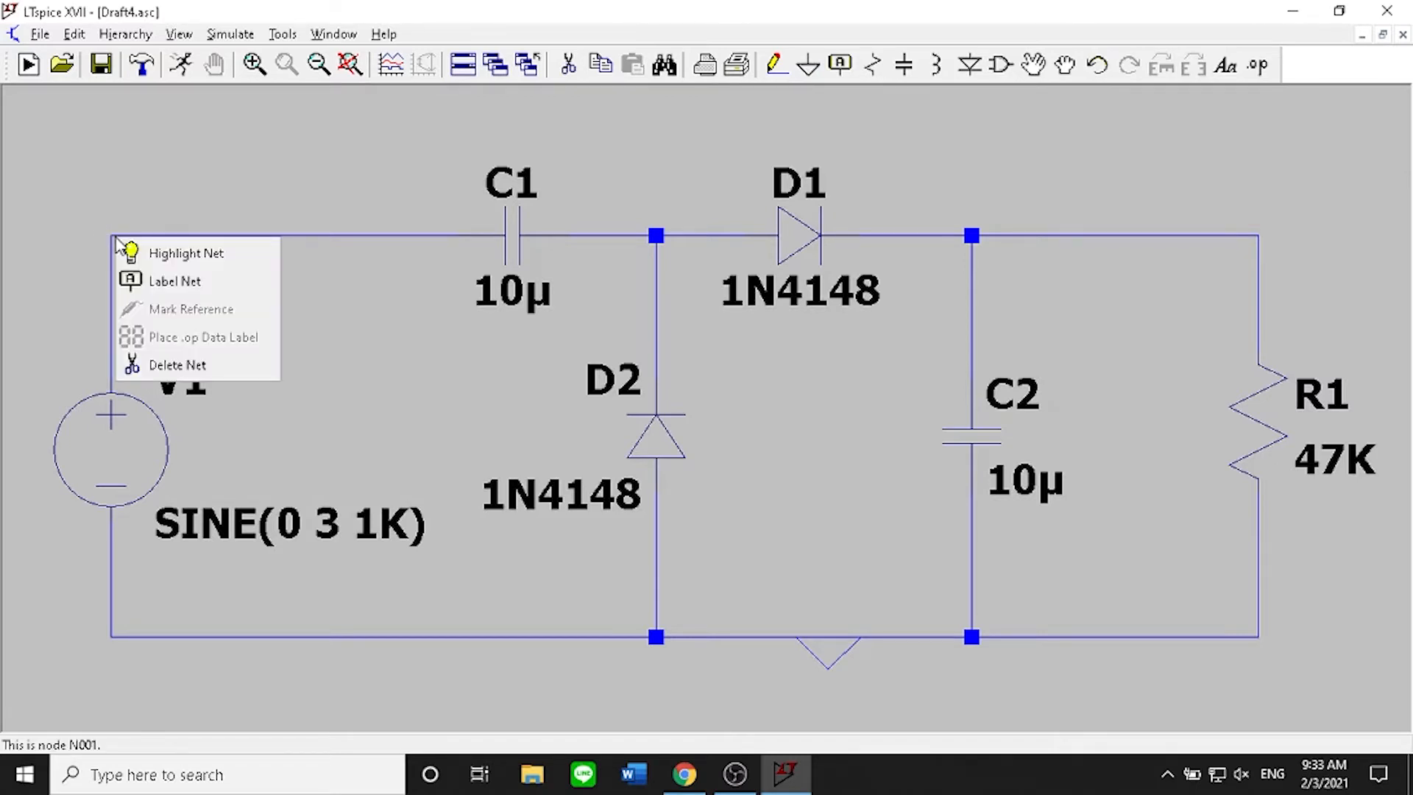
pyautogui.click(148, 281)
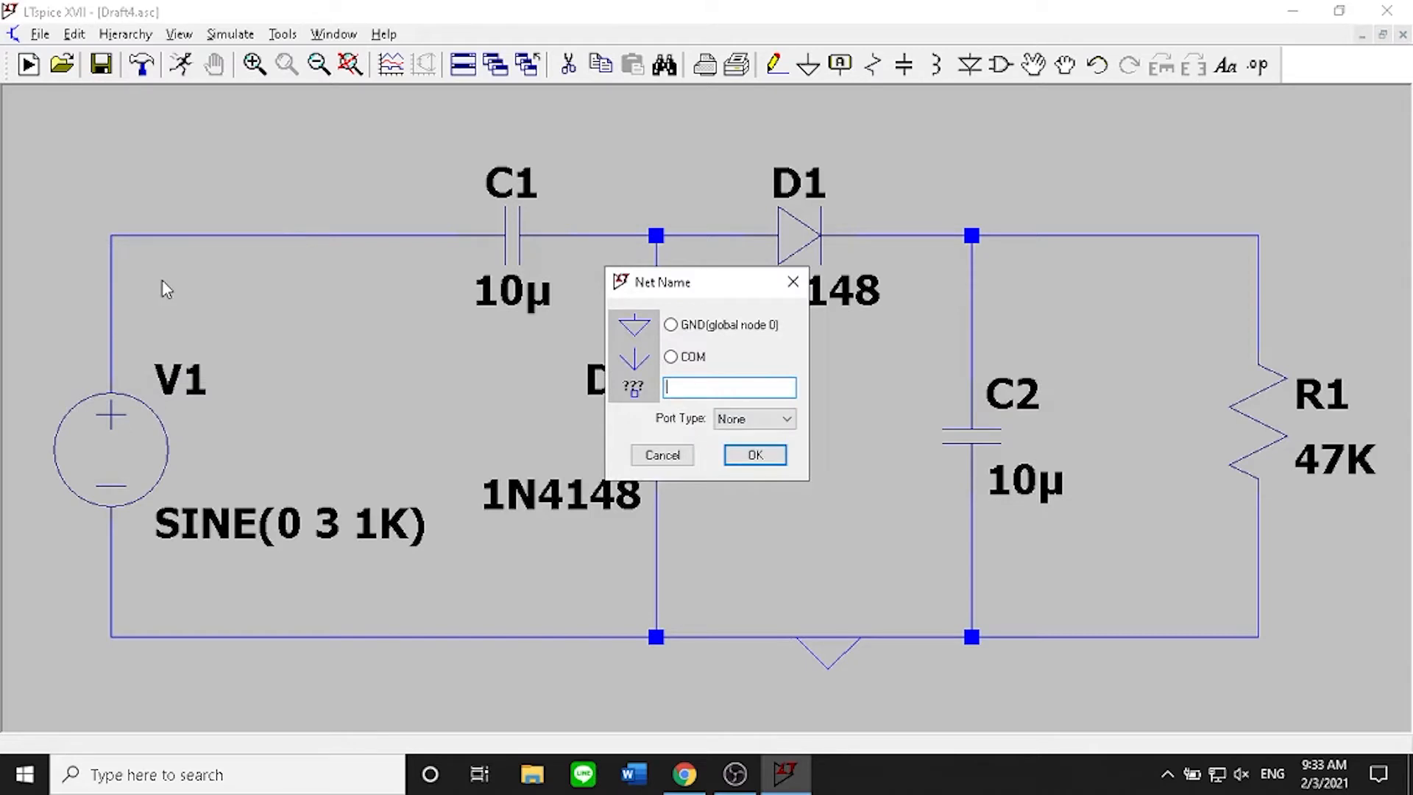
pyautogui.write('Vin')
pyautogui.click(760, 421)
pyautogui.click(765, 452)
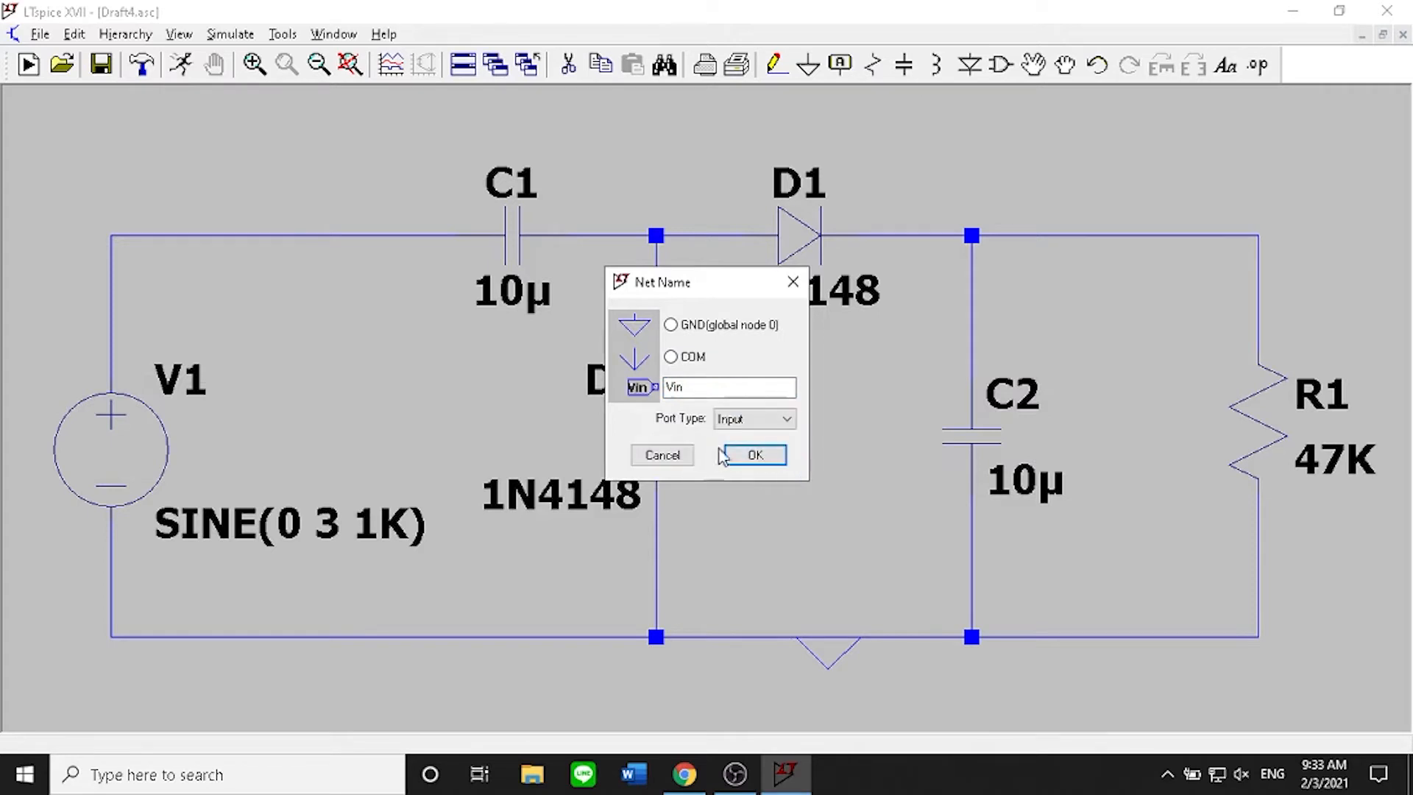
pyautogui.click(751, 456)
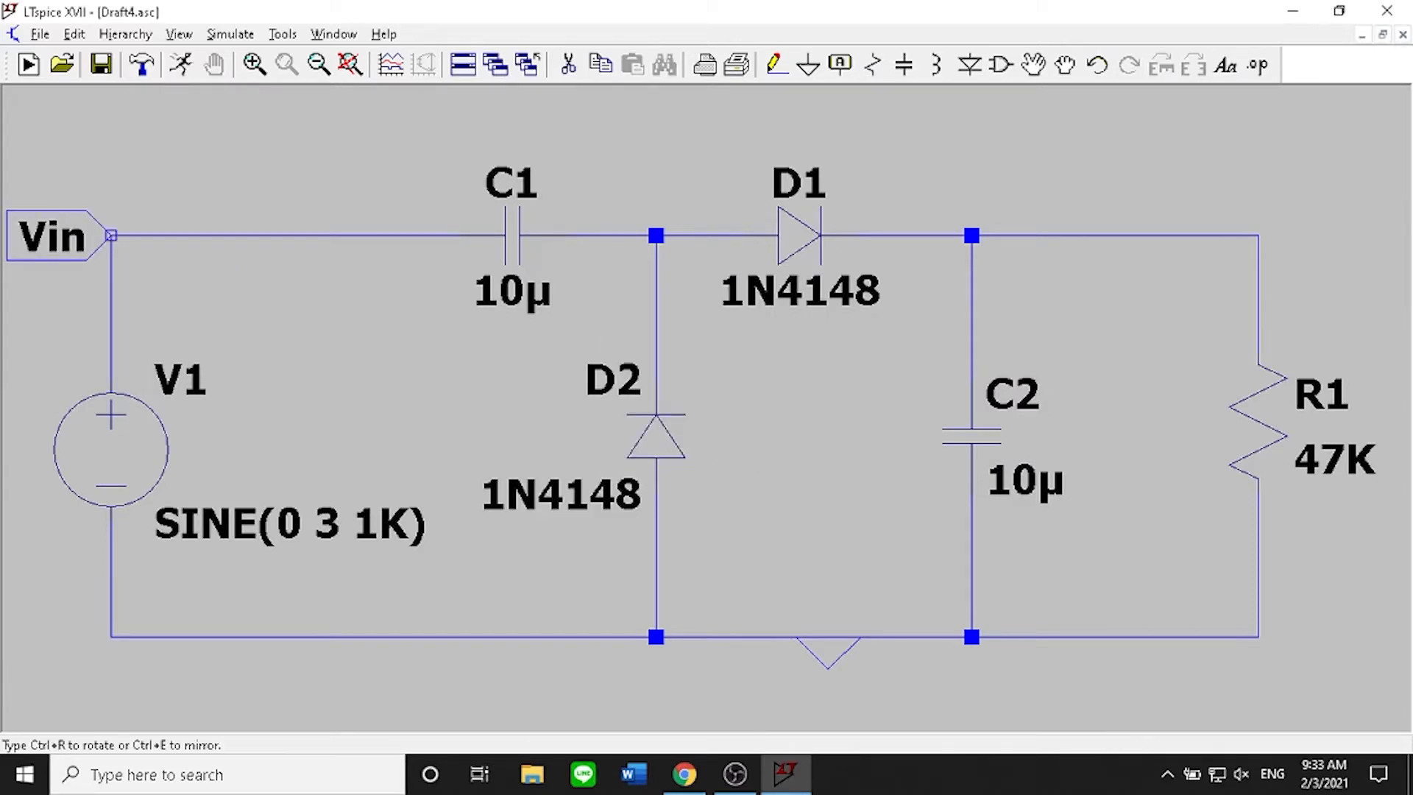
pyautogui.click(110, 236)
pyautogui.rightClick(549, 221)
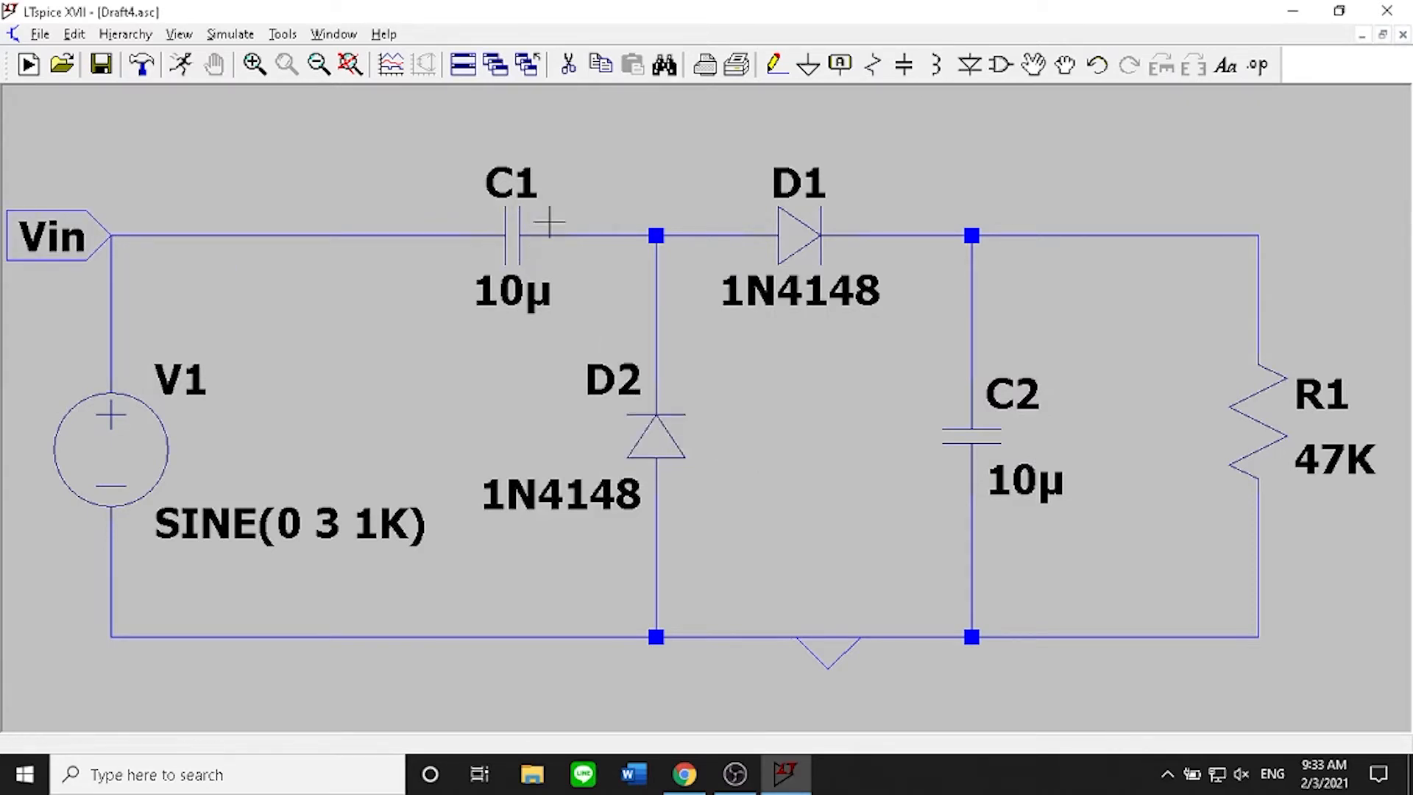
# Label the net at the corner above R1 as Vout with port type Output
pyautogui.rightClick(1259, 239)
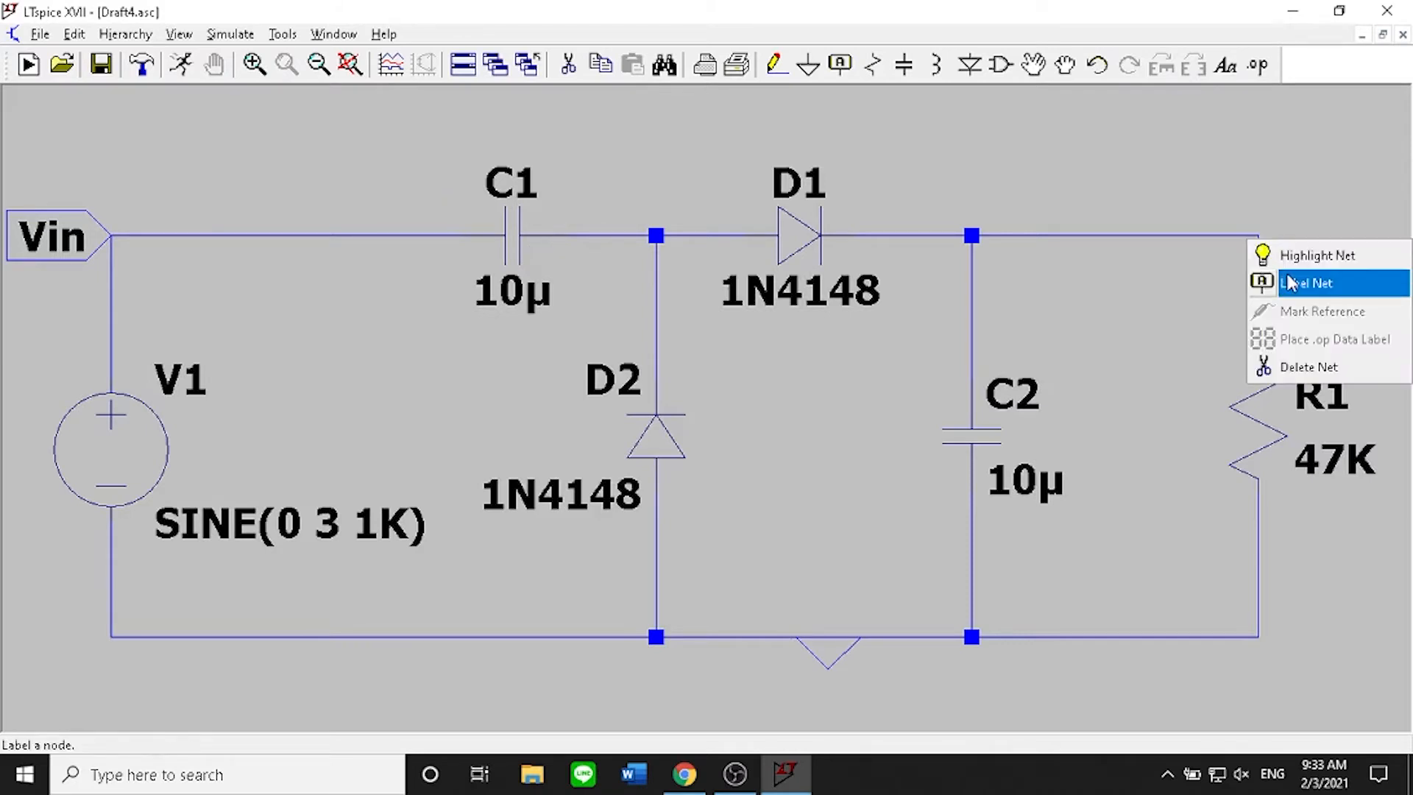
pyautogui.click(1292, 283)
pyautogui.click(758, 419)
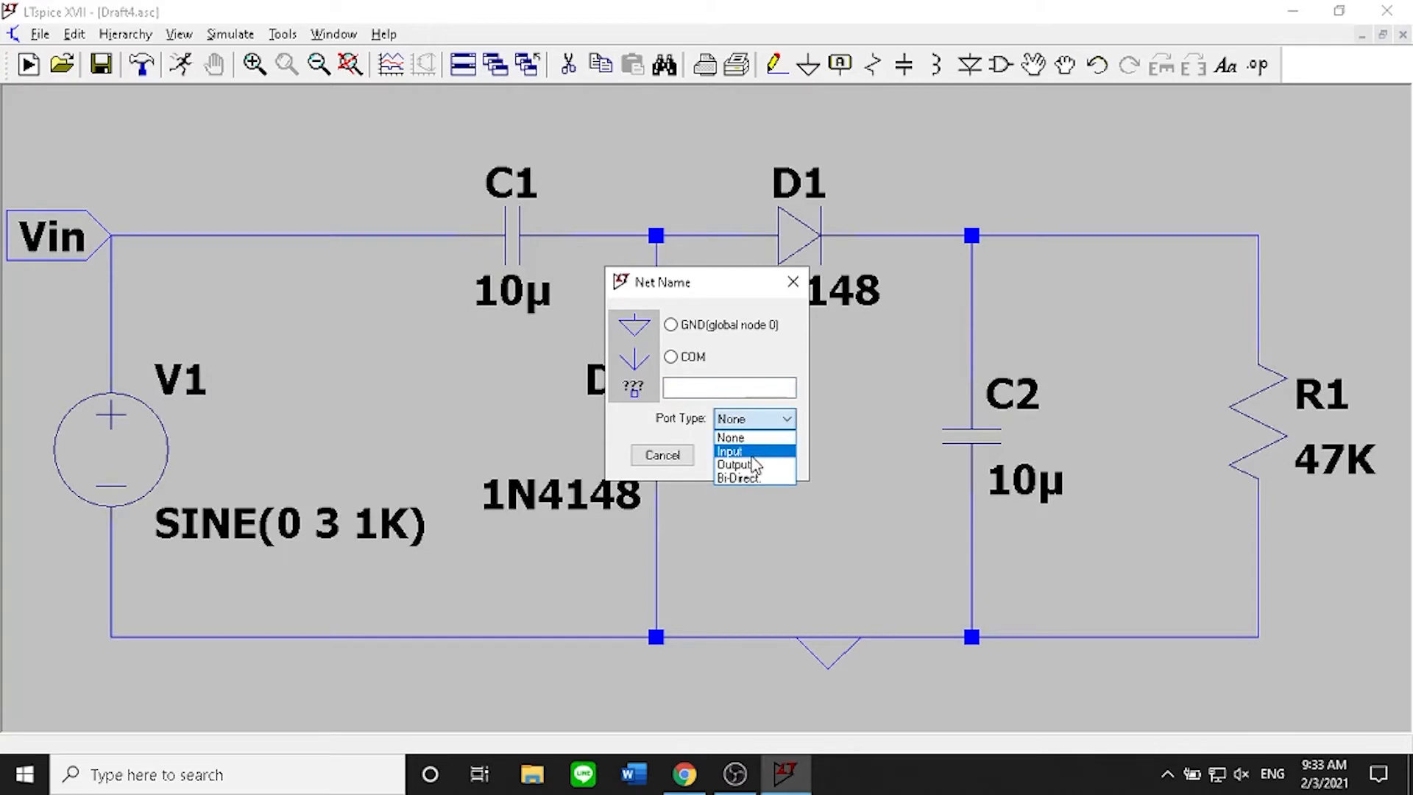
pyautogui.click(752, 454)
pyautogui.click(757, 418)
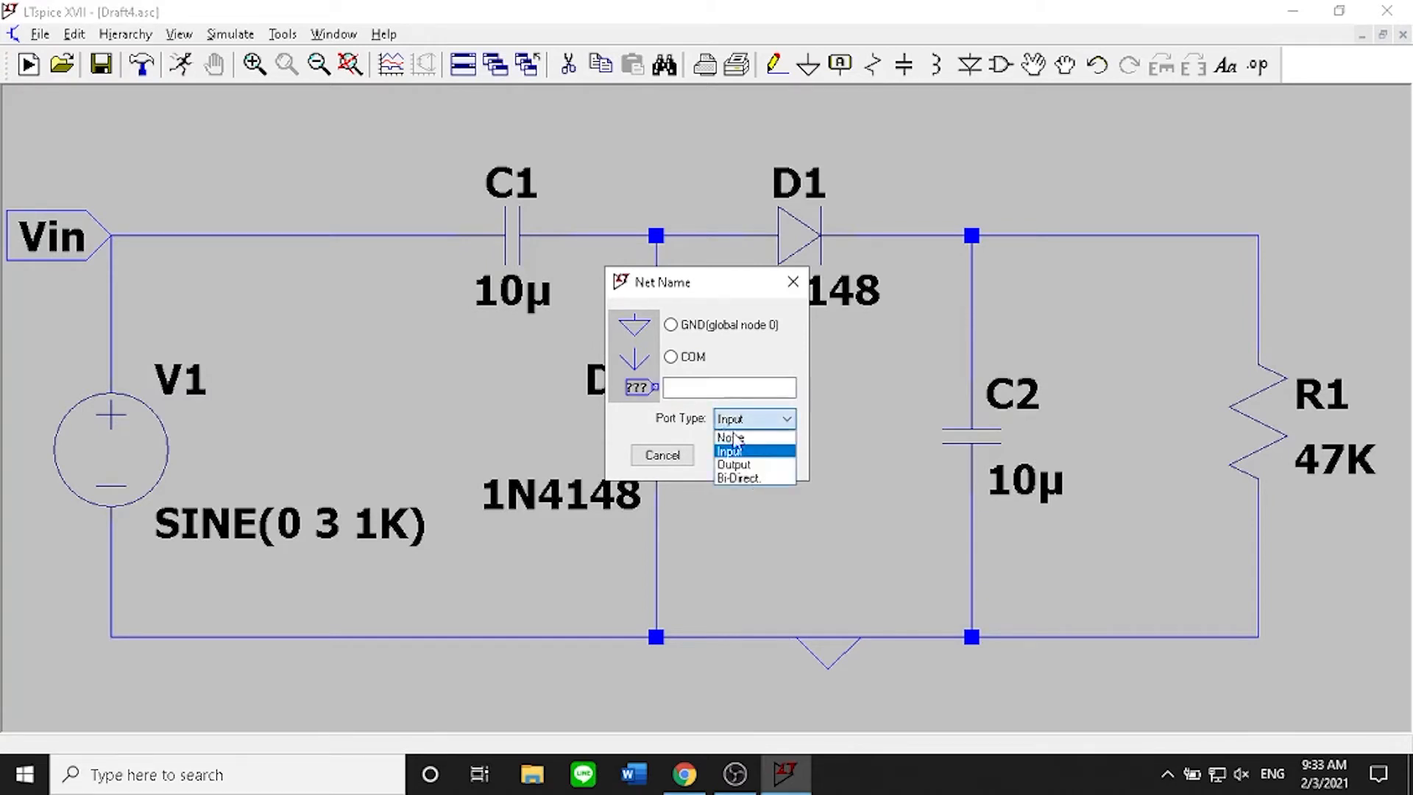
pyautogui.click(753, 465)
pyautogui.click(721, 394)
pyautogui.write('V')
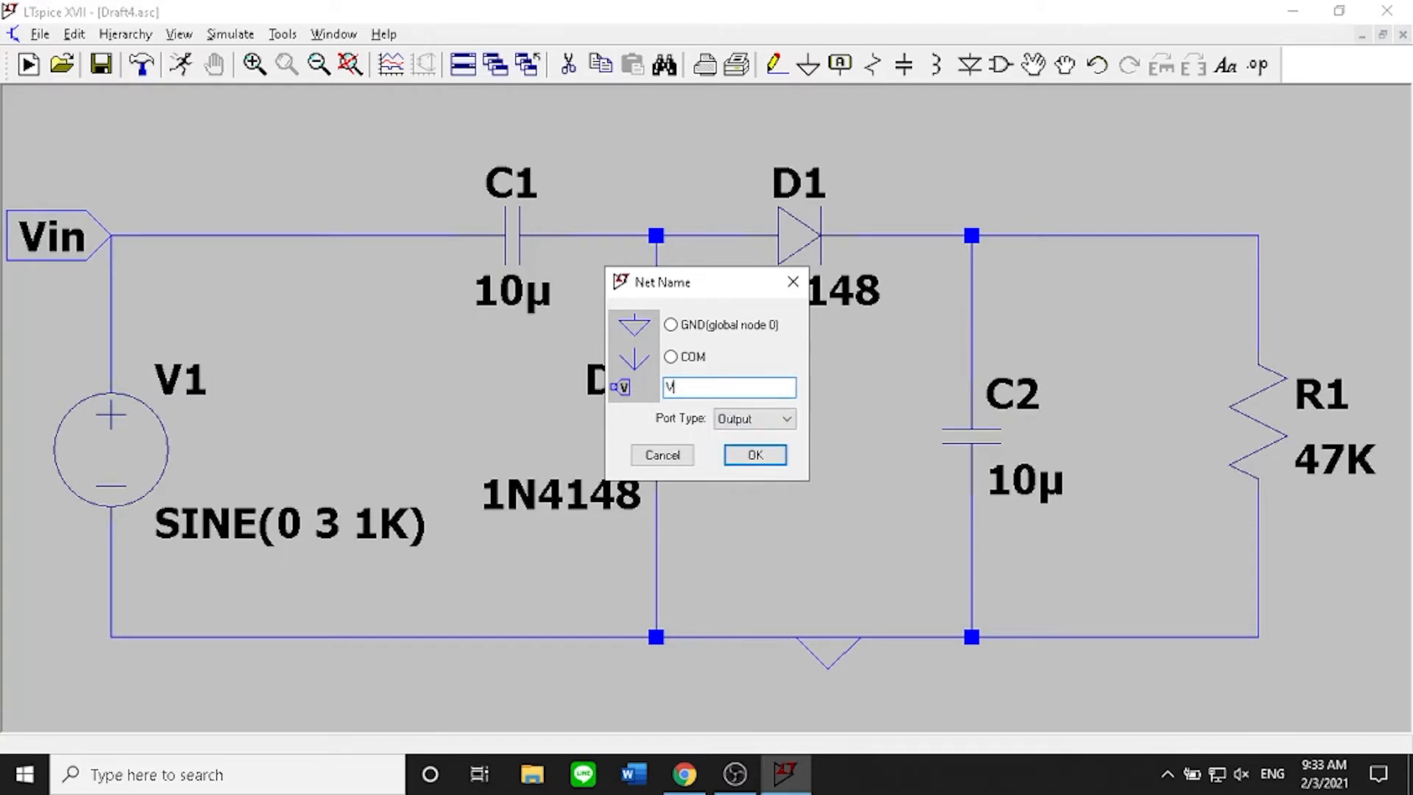
pyautogui.write('out')
pyautogui.press('Return')
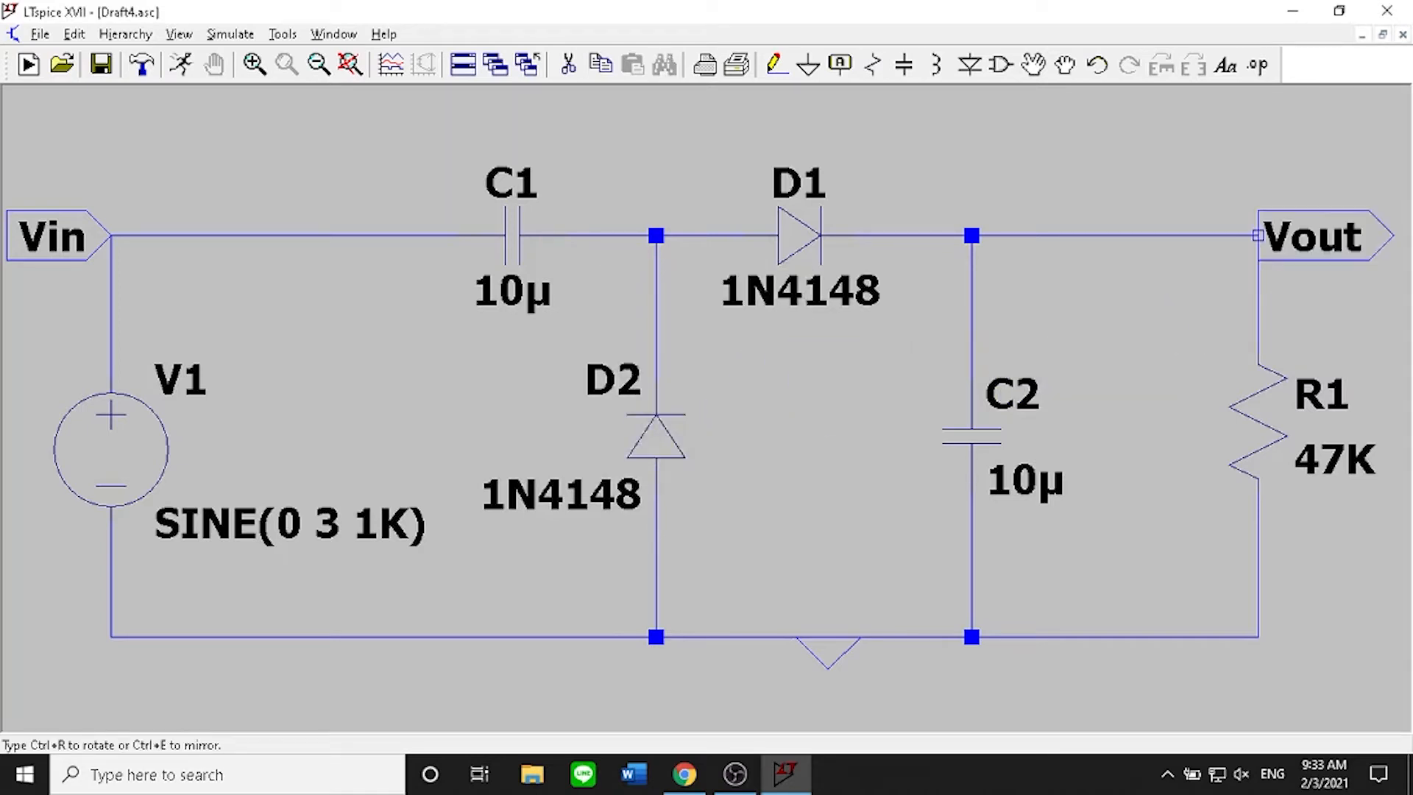
pyautogui.click(1258, 236)
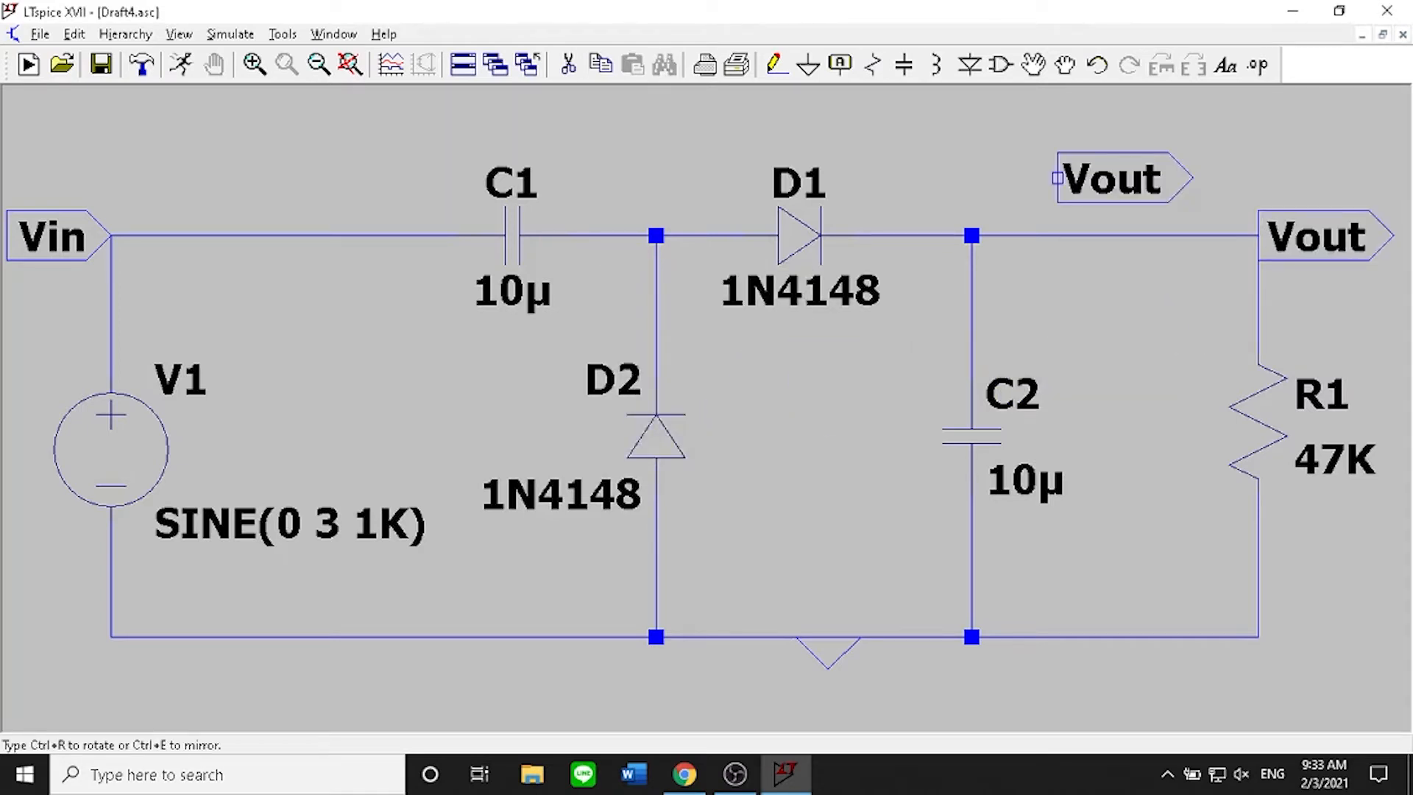
pyautogui.press('Escape')
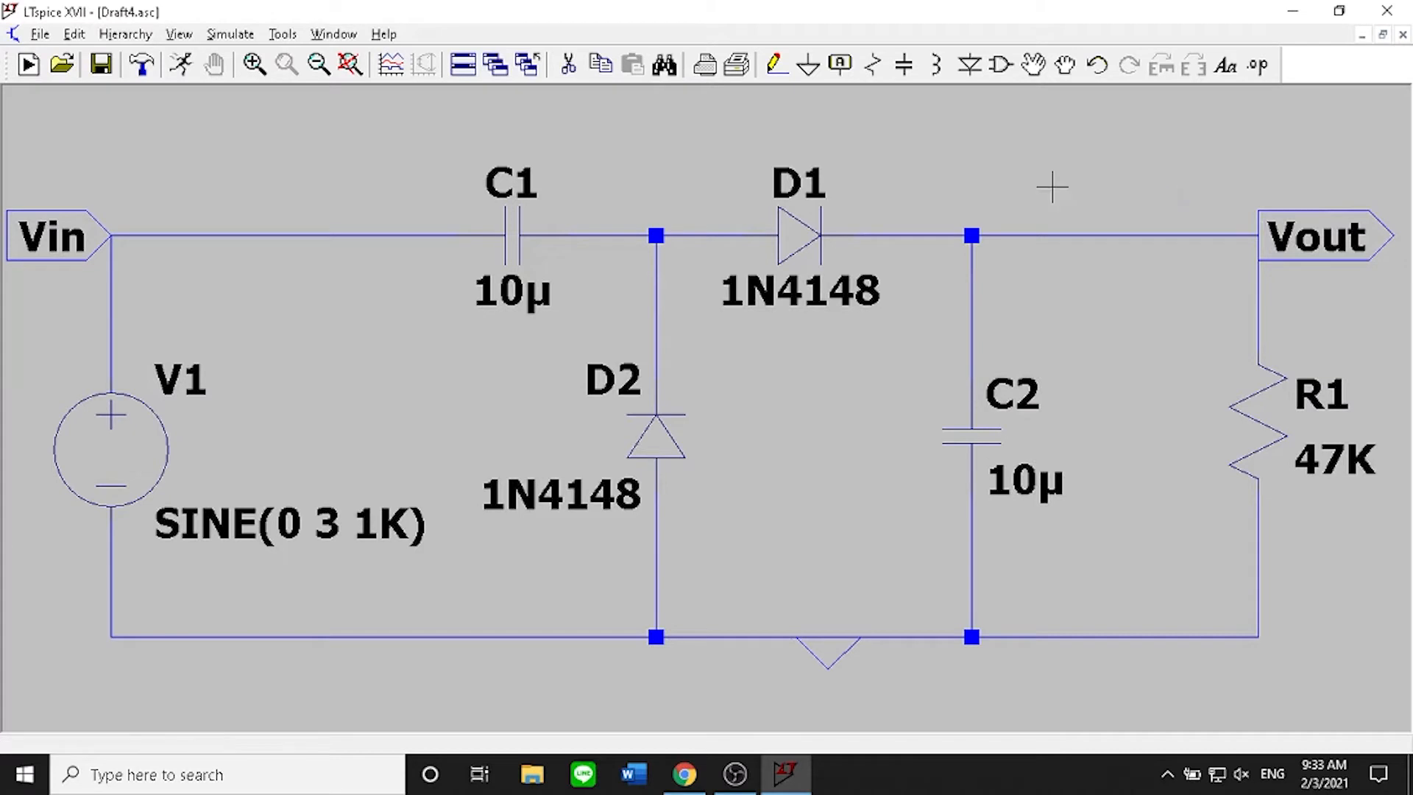
# Set up a transient analysis with a stop time of 50m and place its directive below V1's SINE value
pyautogui.click(239, 35)
pyautogui.click(271, 237)
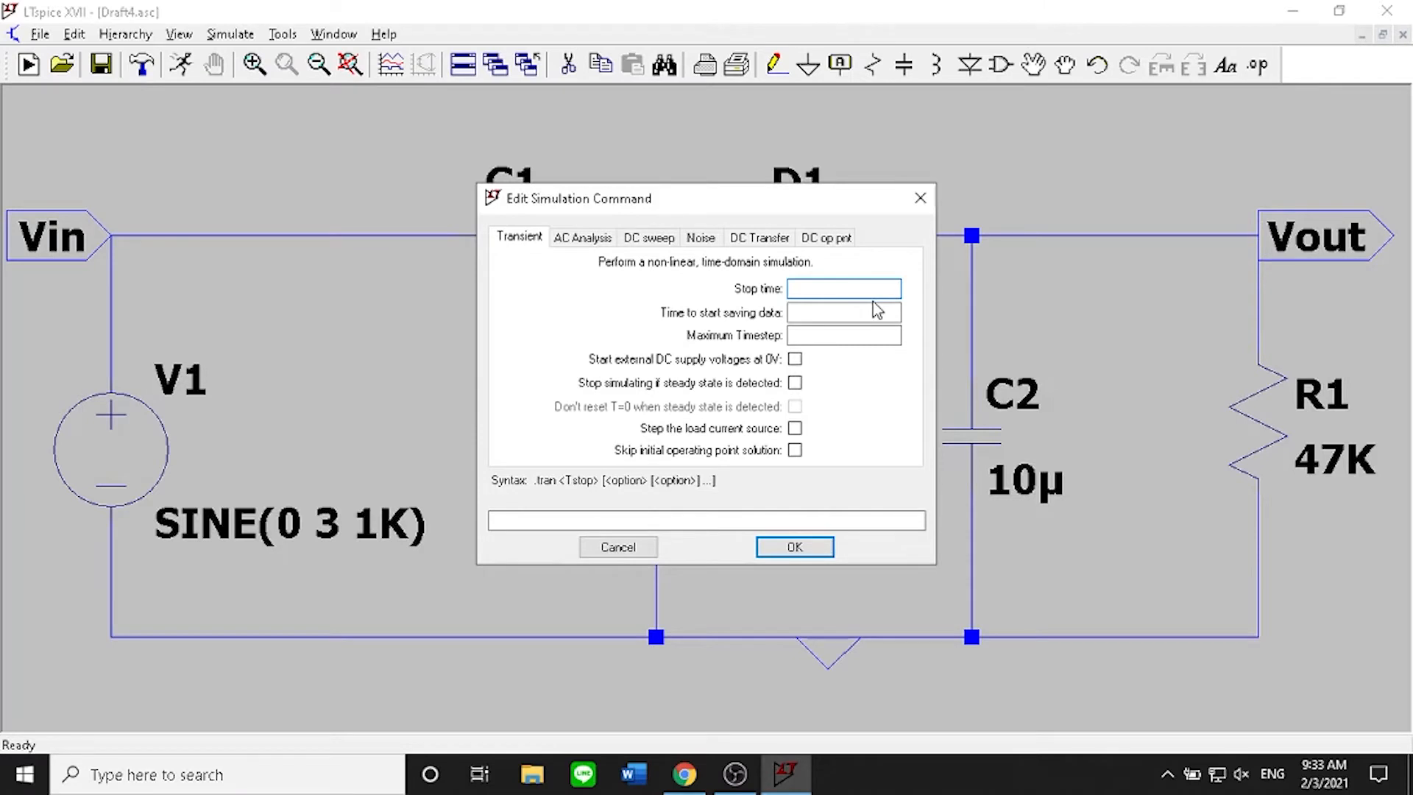
pyautogui.write('50m')
pyautogui.click(802, 548)
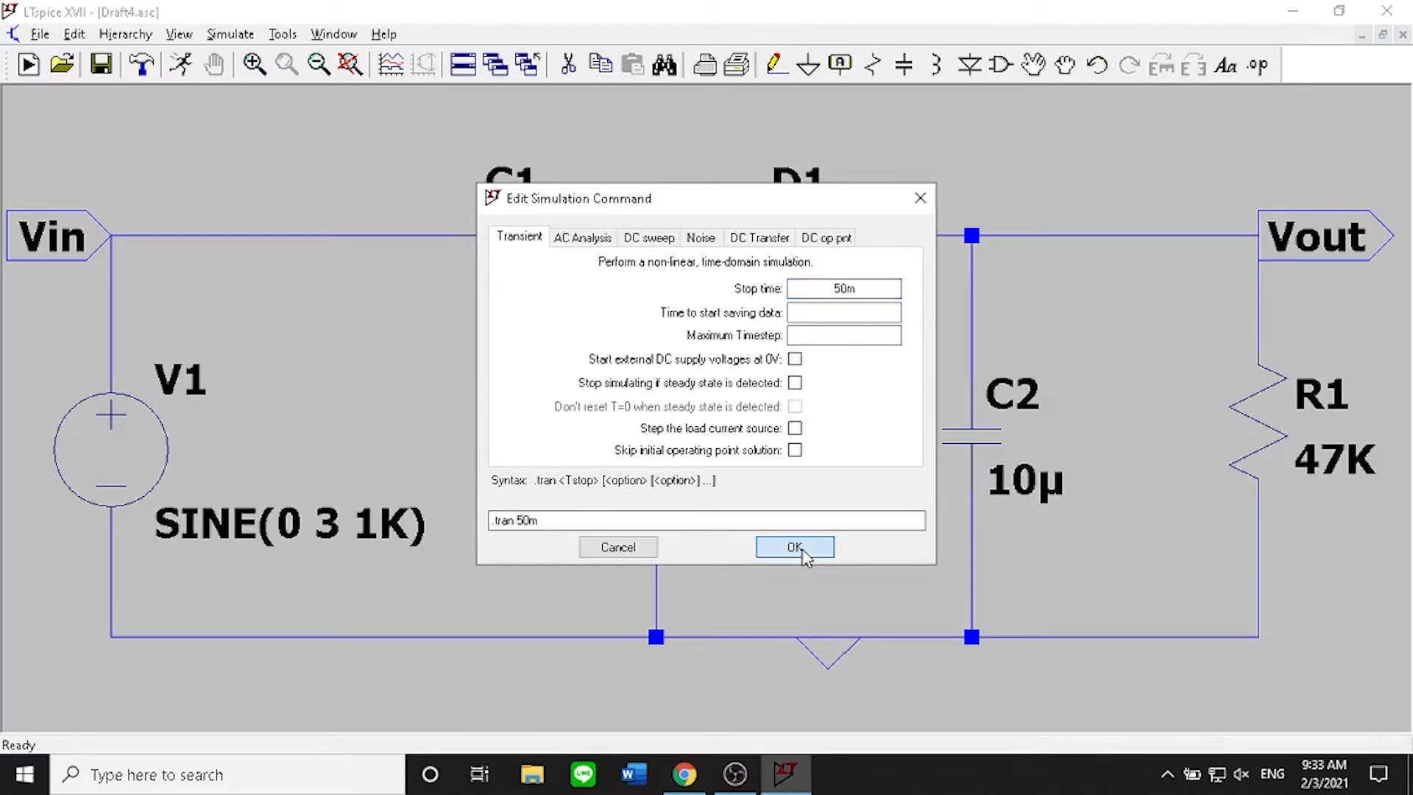
pyautogui.click(155, 567)
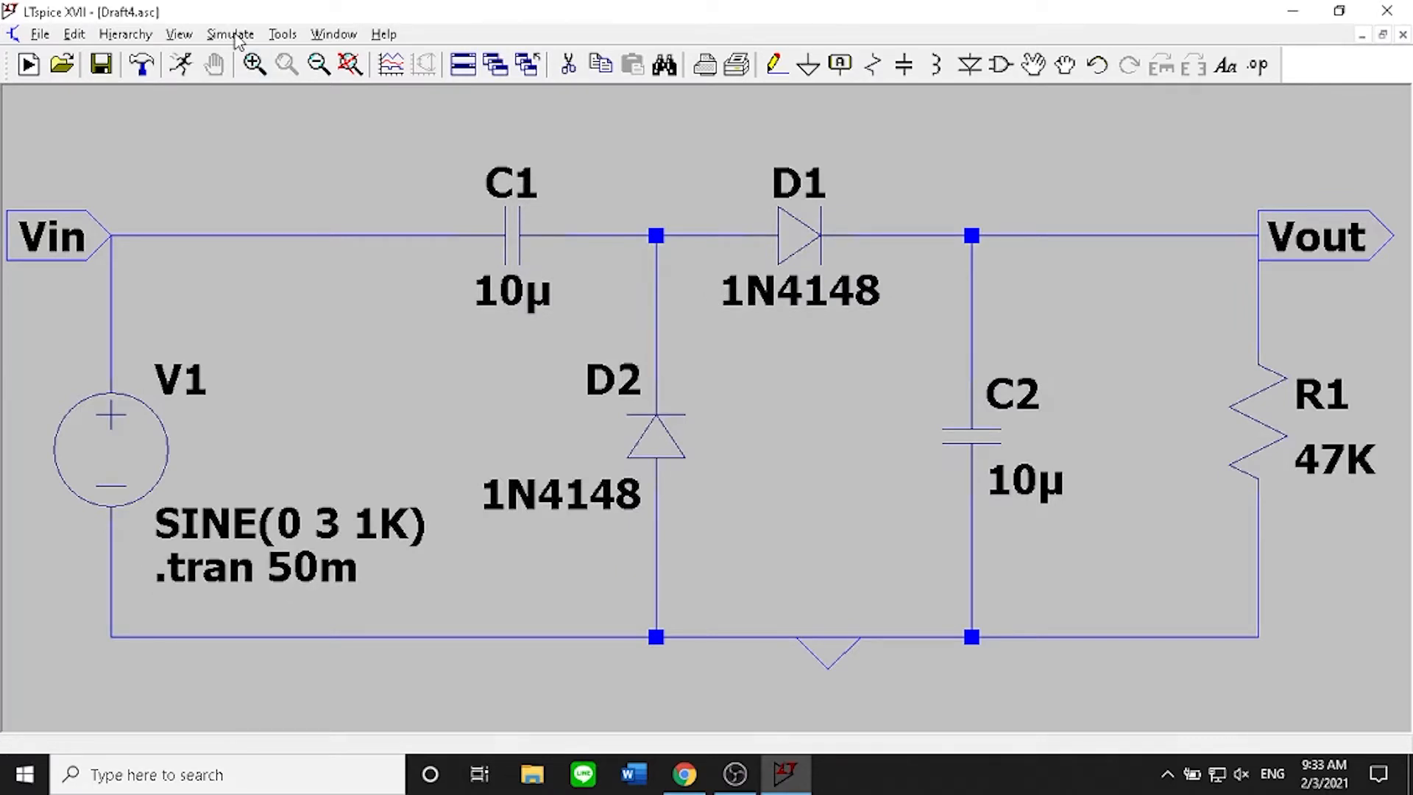
# Run the transient simulation and plot the voltages at Vin and Vout
pyautogui.click(232, 34)
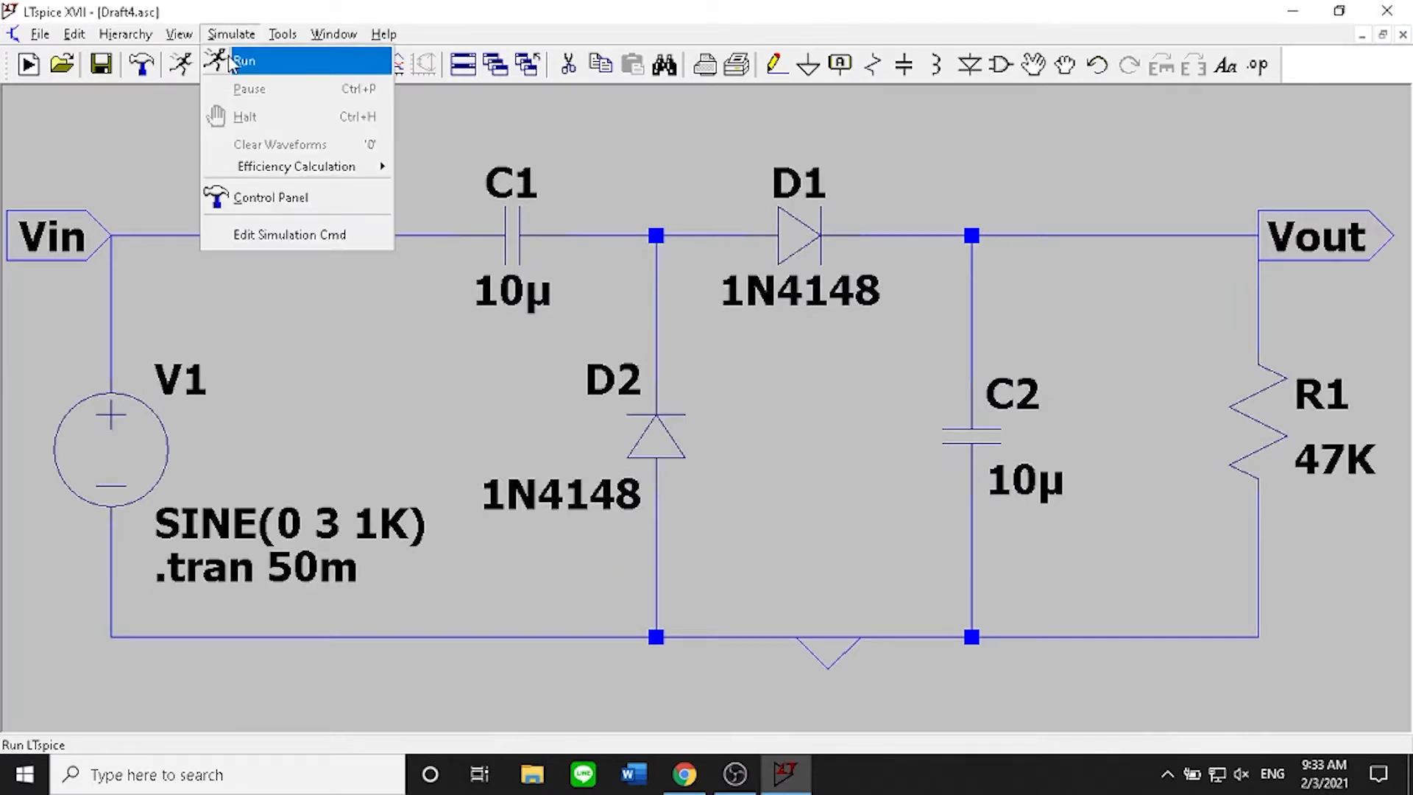
pyautogui.click(233, 61)
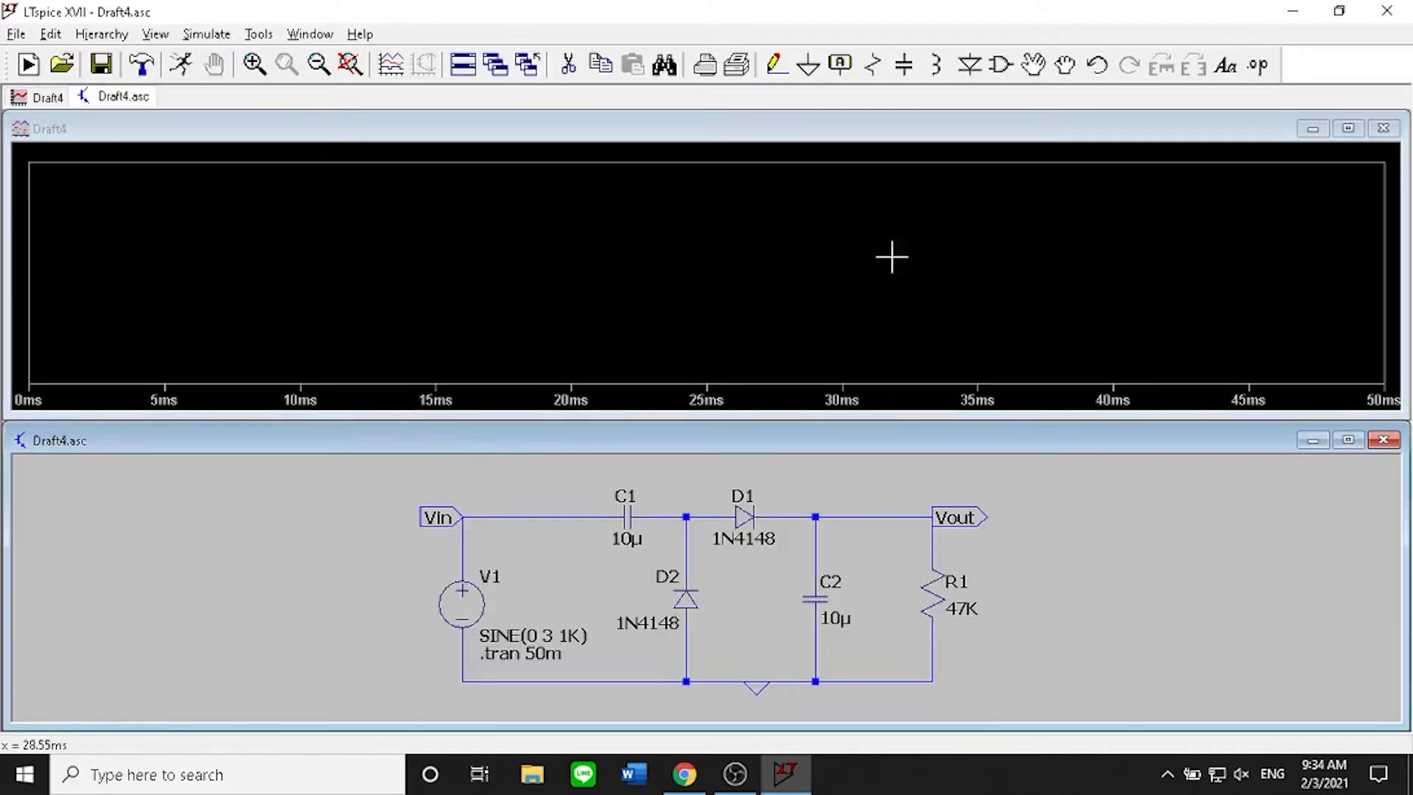
pyautogui.click(465, 515)
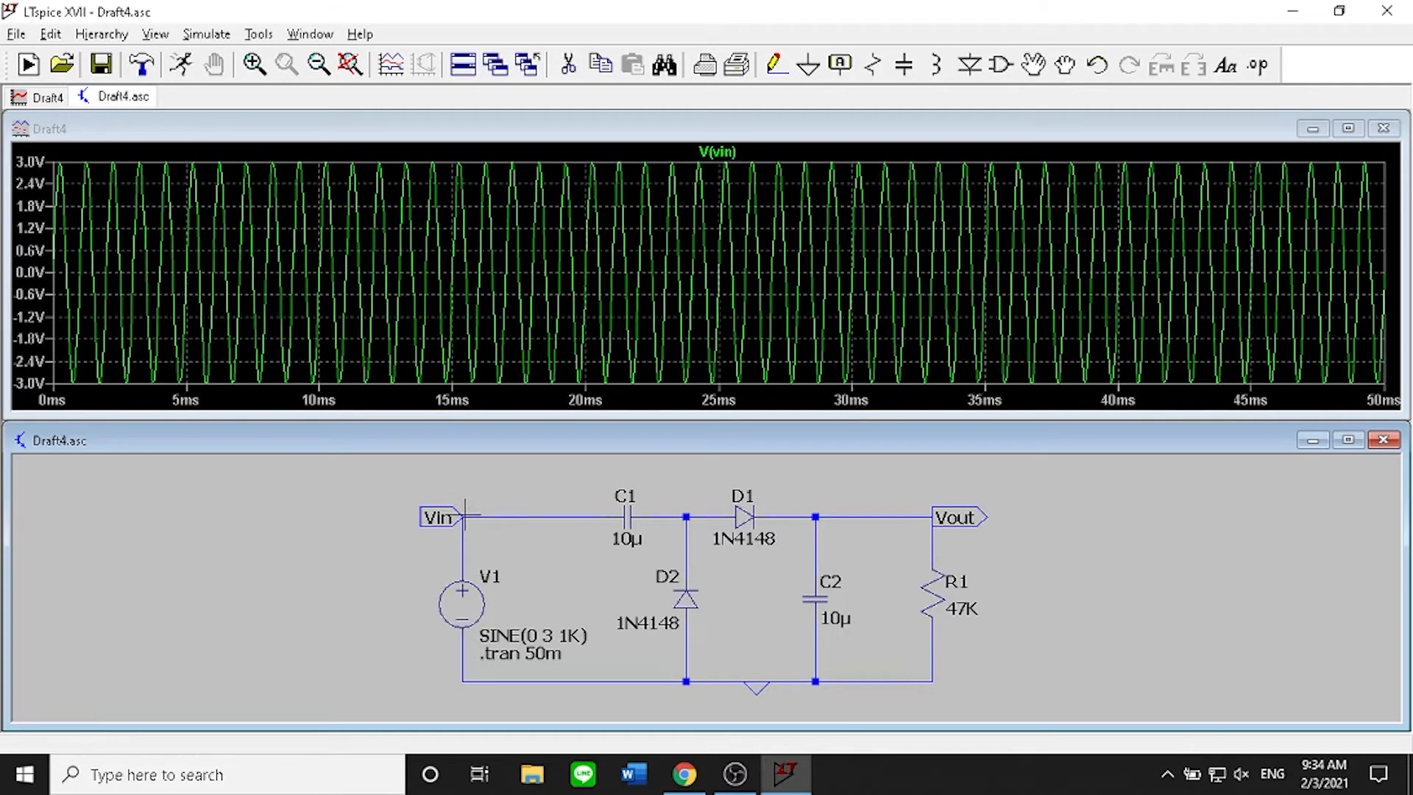
pyautogui.click(973, 508)
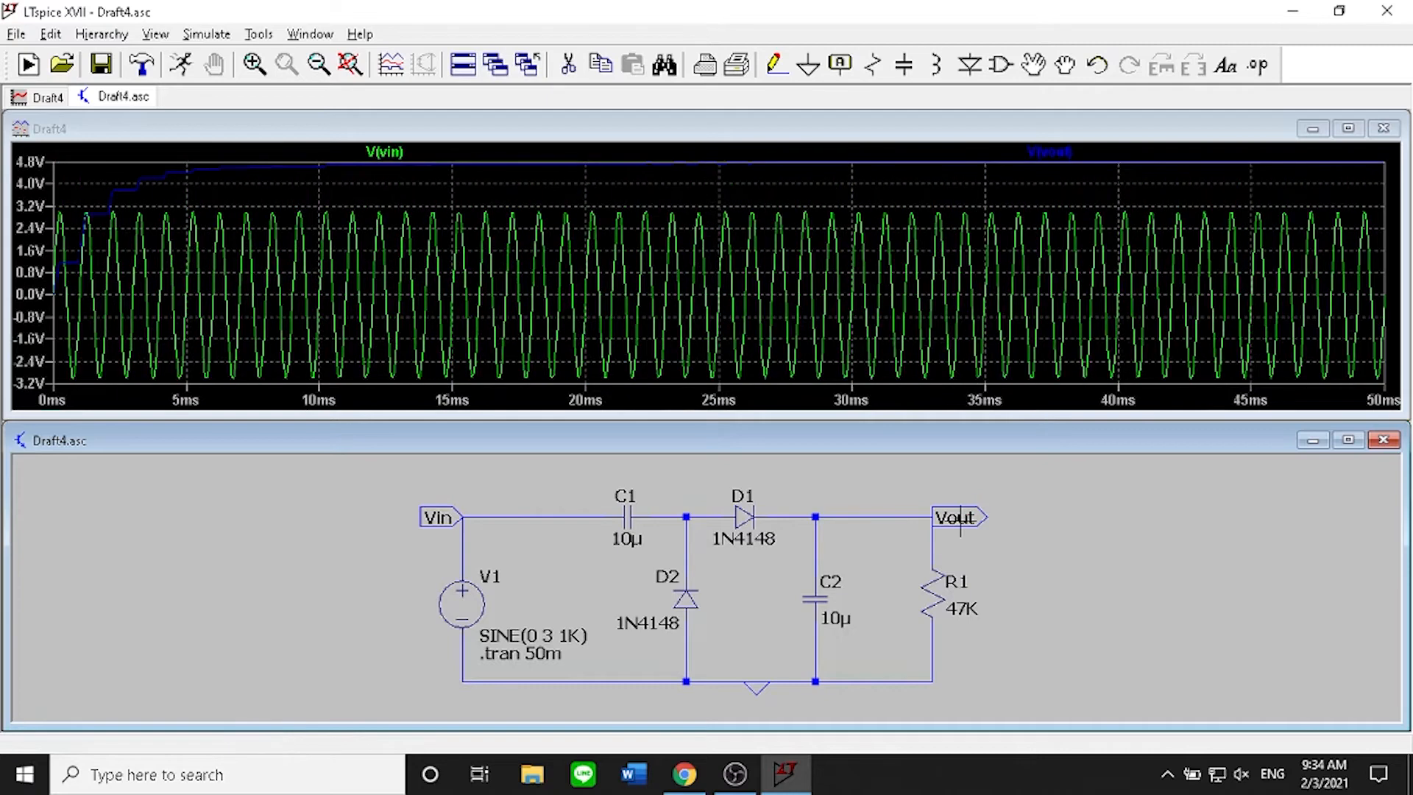
# Maximize the waveform plot window showing the Vin and Vout traces
pyautogui.click(523, 126)
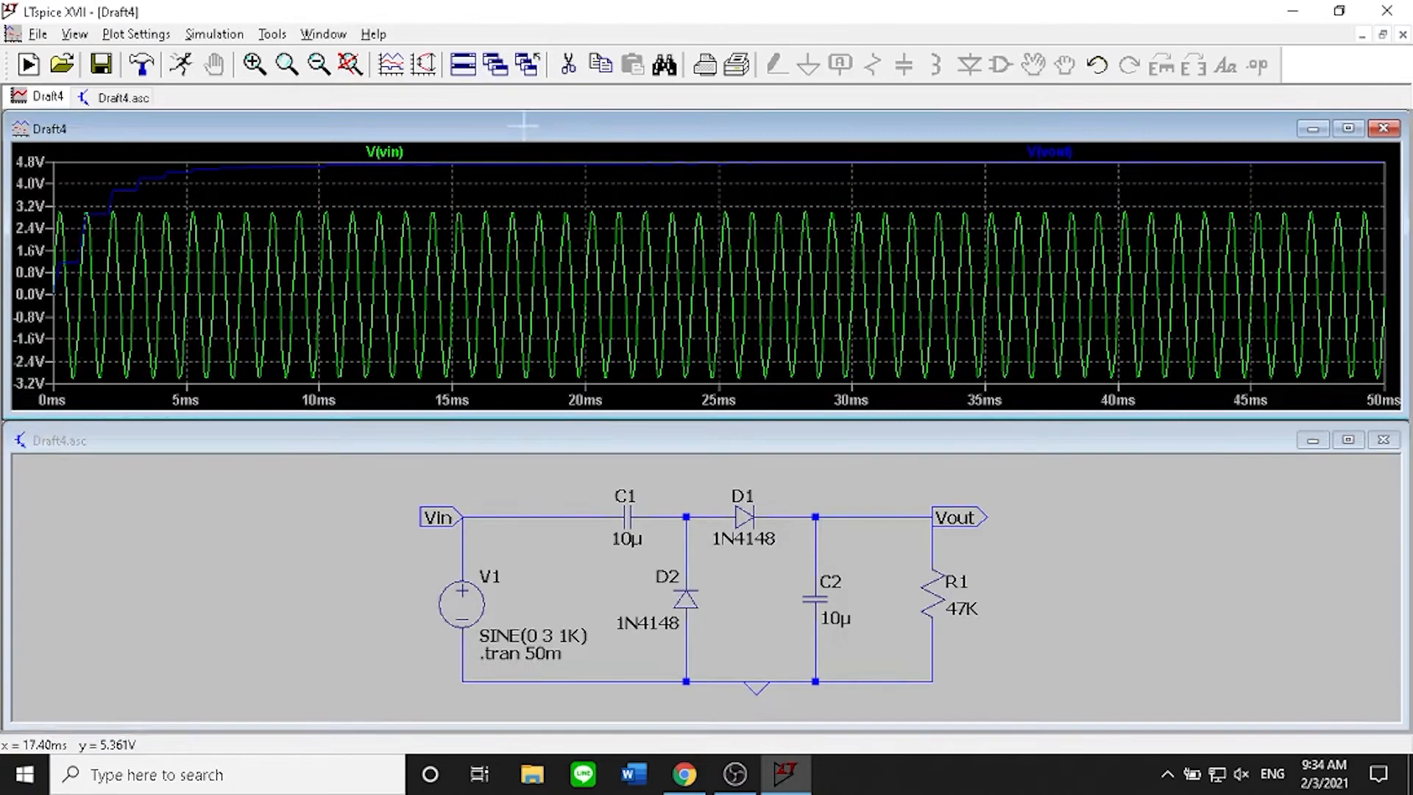
pyautogui.doubleClick(524, 127)
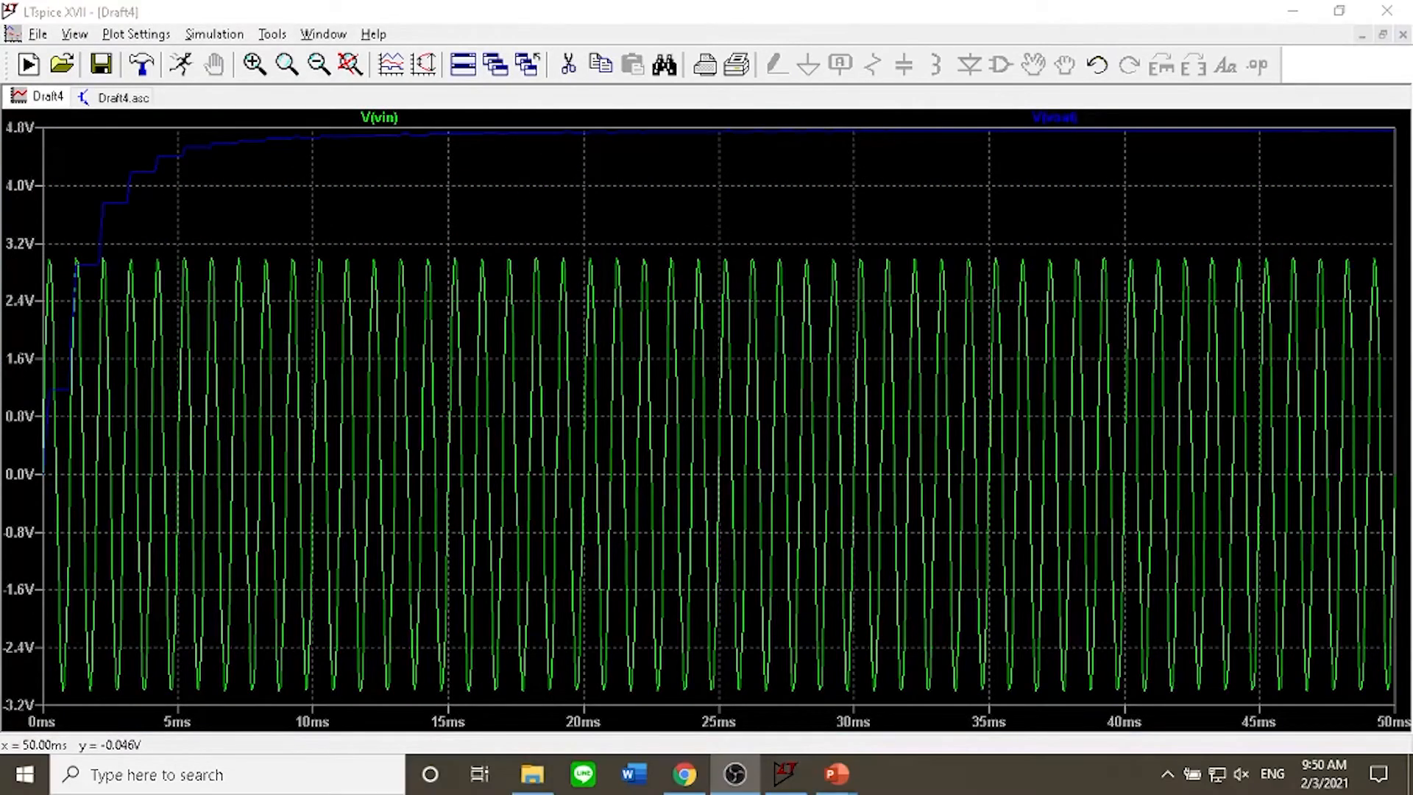
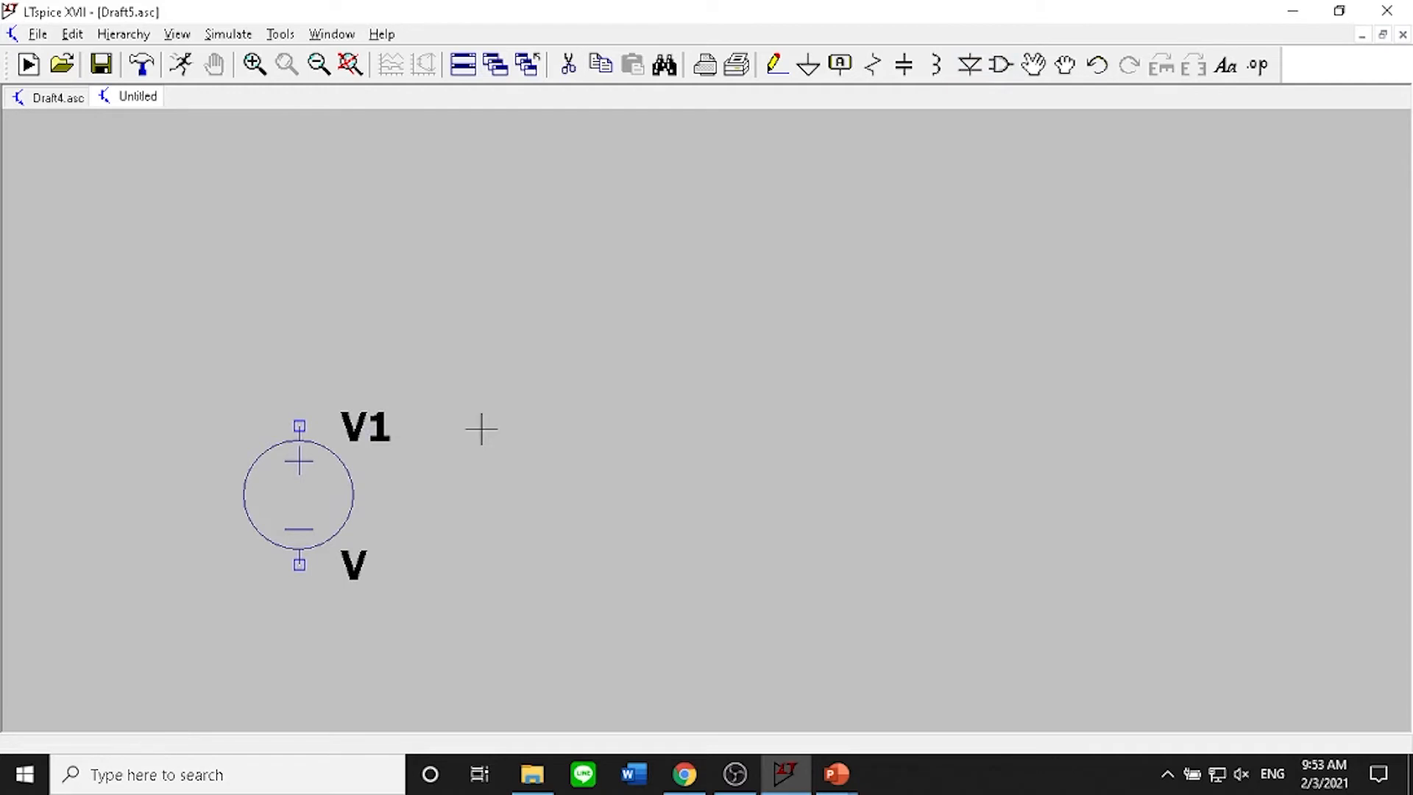
# Set V1 to a SINE function with 0 V DC offset, 3 V amplitude and 1K frequency
pyautogui.rightClick(318, 476)
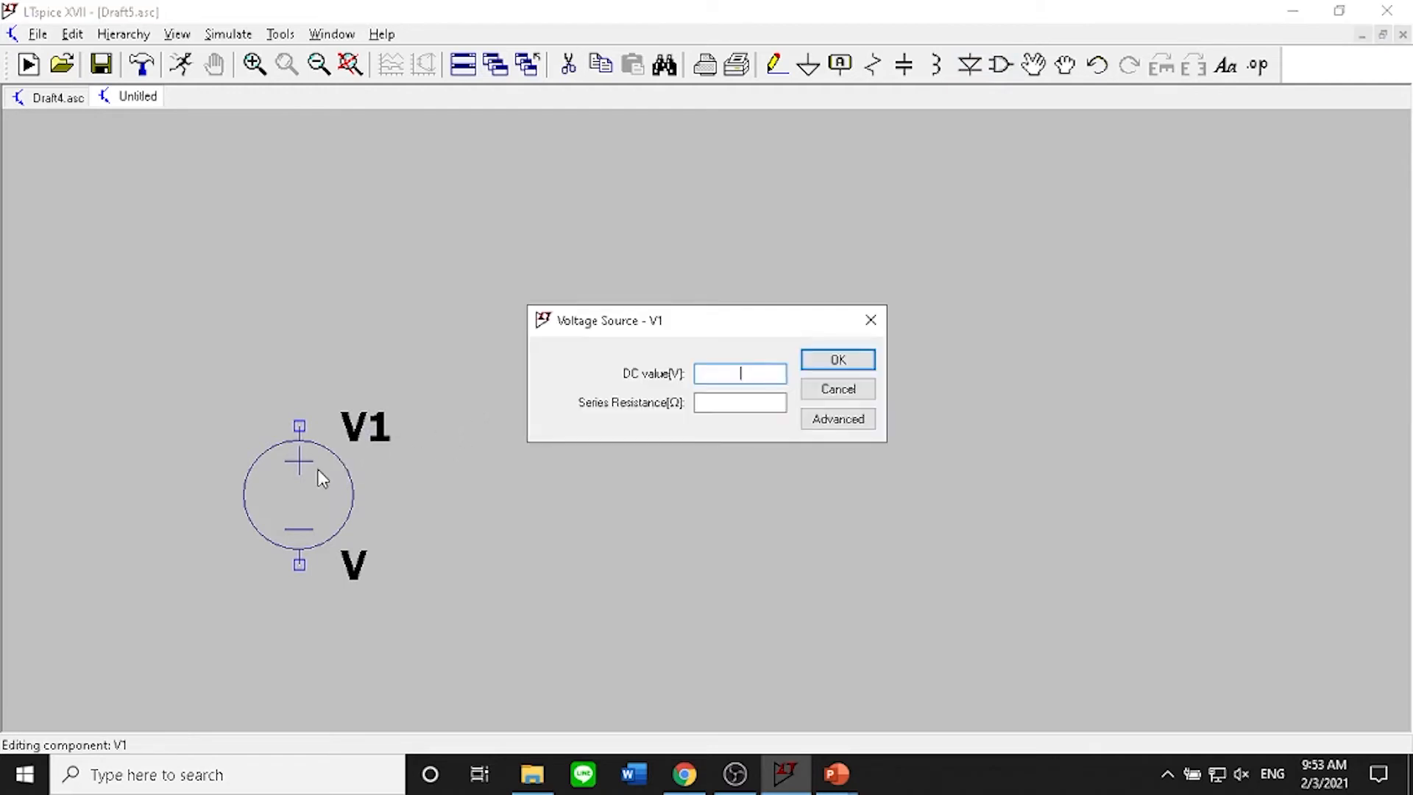
pyautogui.click(817, 425)
pyautogui.click(500, 240)
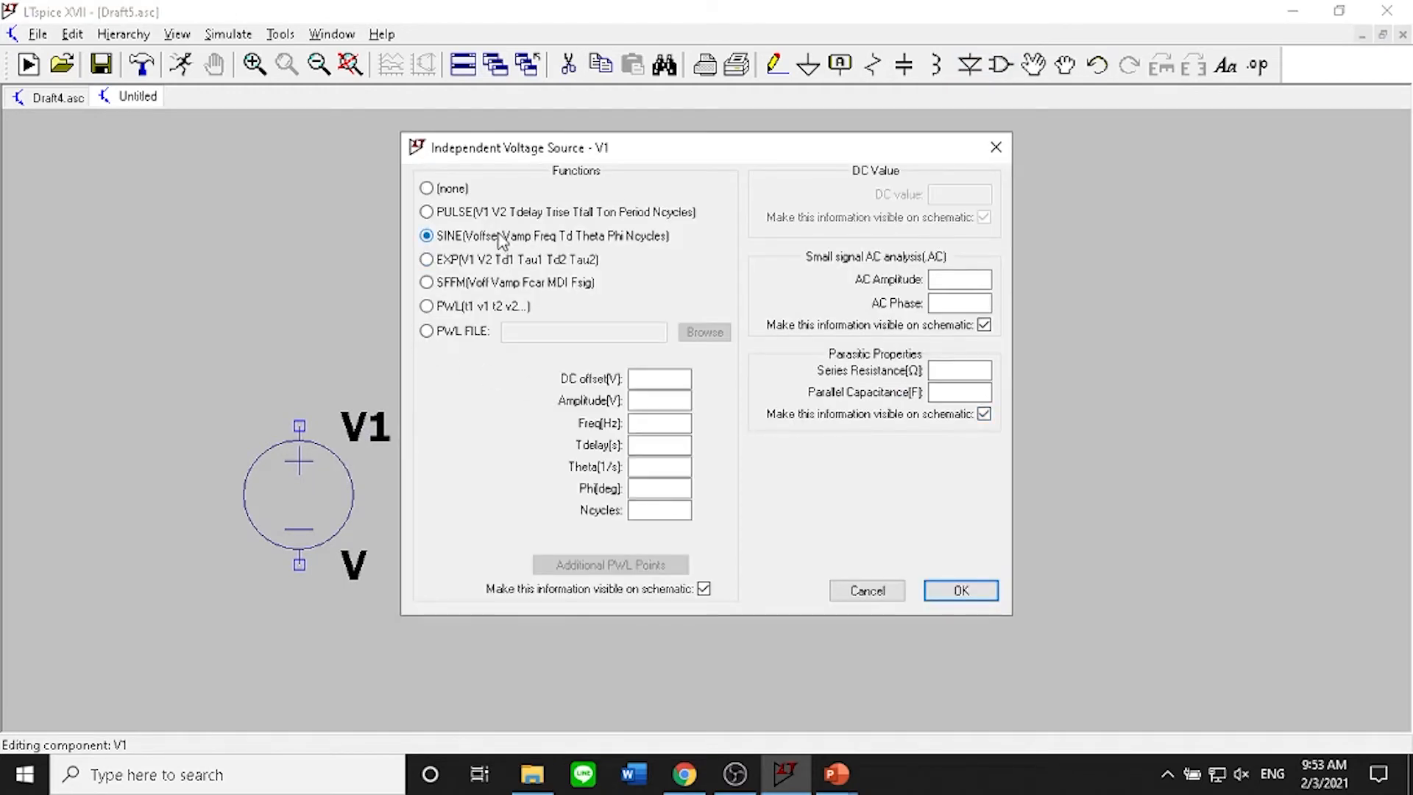
pyautogui.click(659, 379)
pyautogui.click(660, 400)
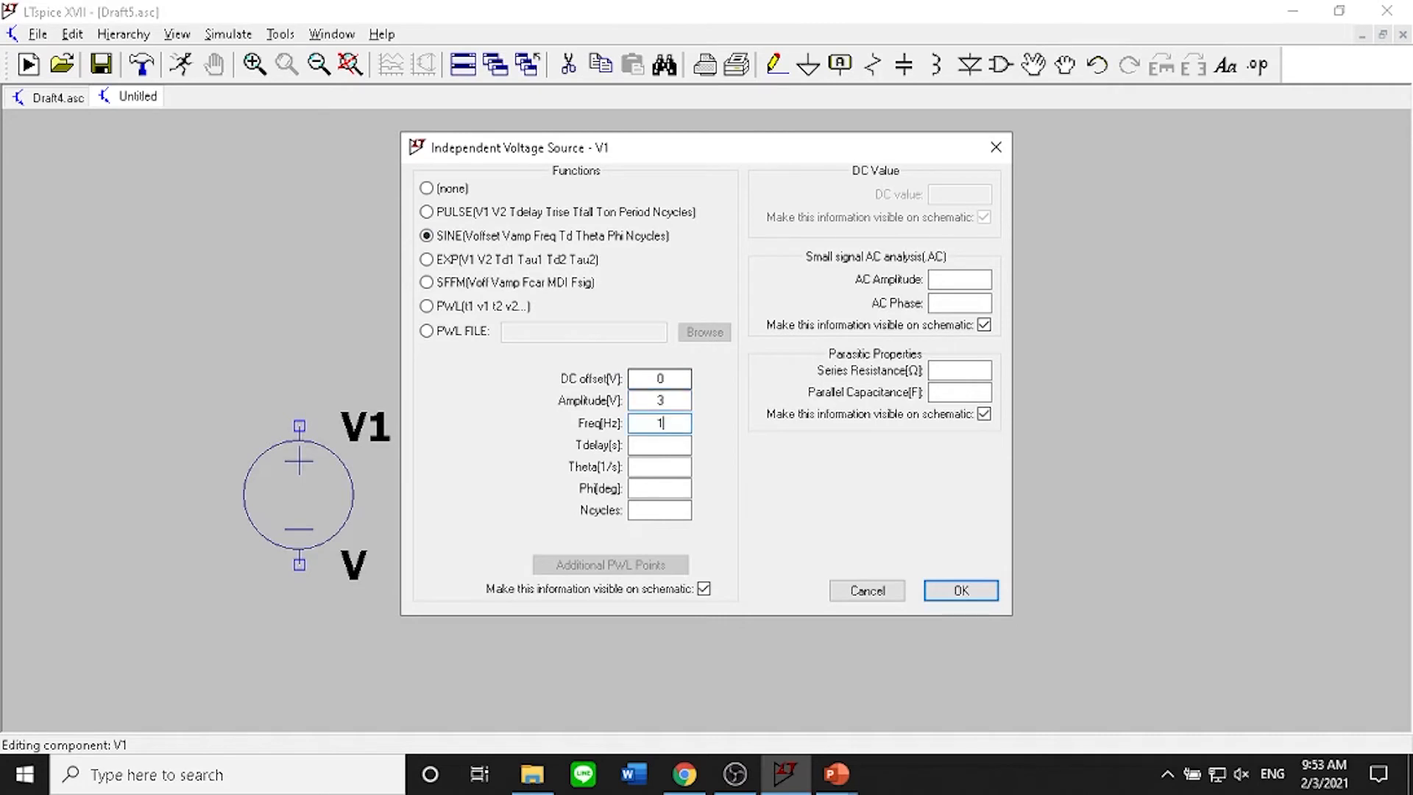
pyautogui.press('Return')
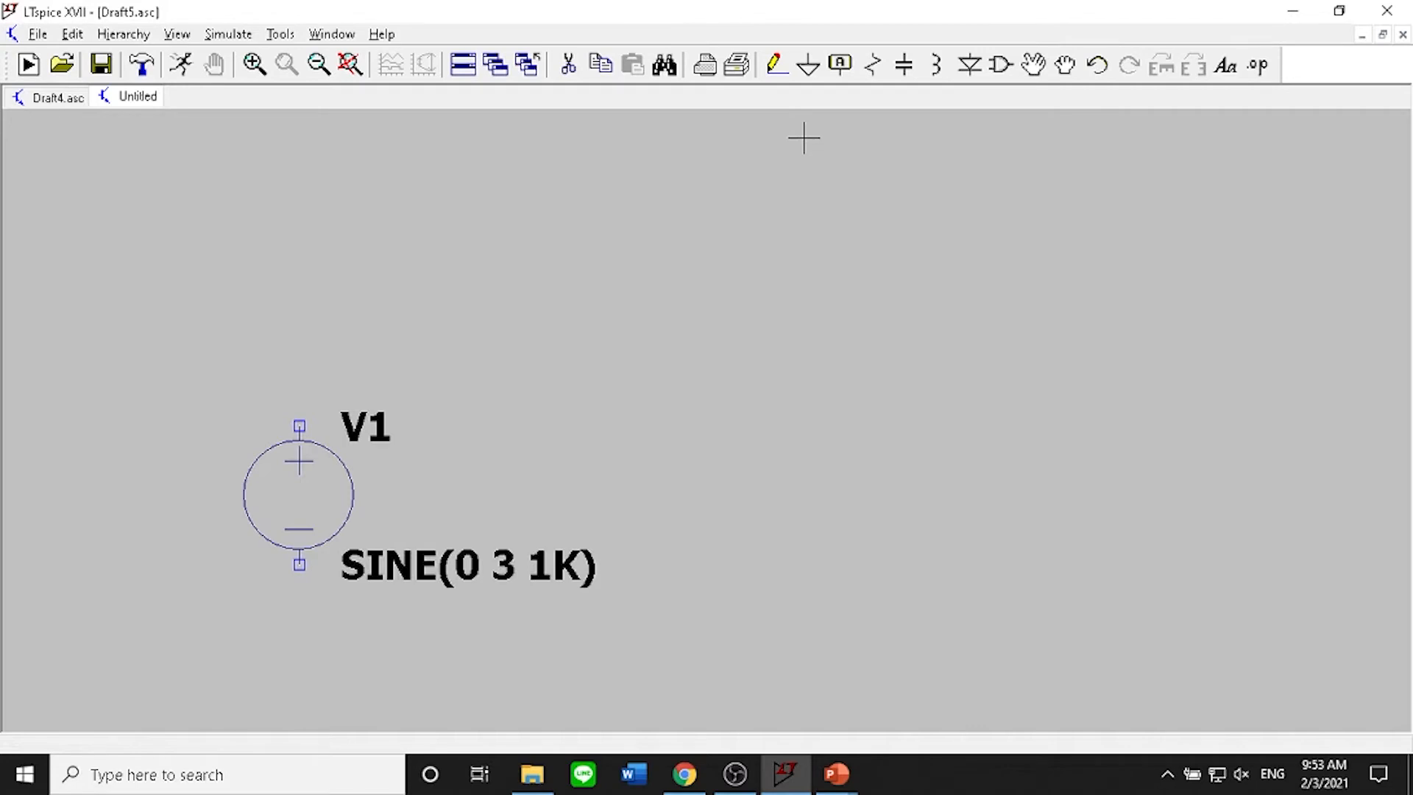
# Place diode D1 above and to the right of V1, rotated horizontally with its cathode facing right
pyautogui.click(984, 66)
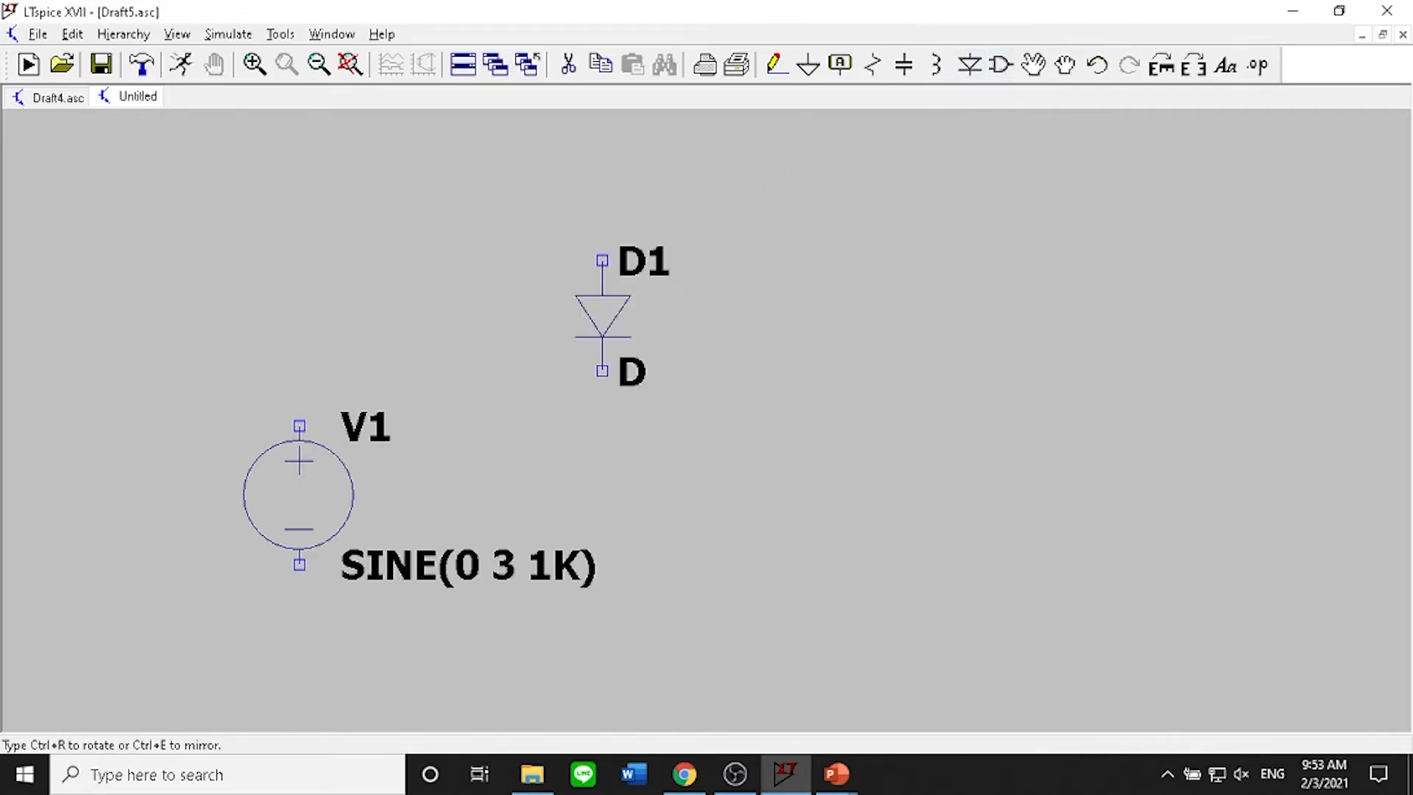
pyautogui.hotkey('ctrl', 'r')
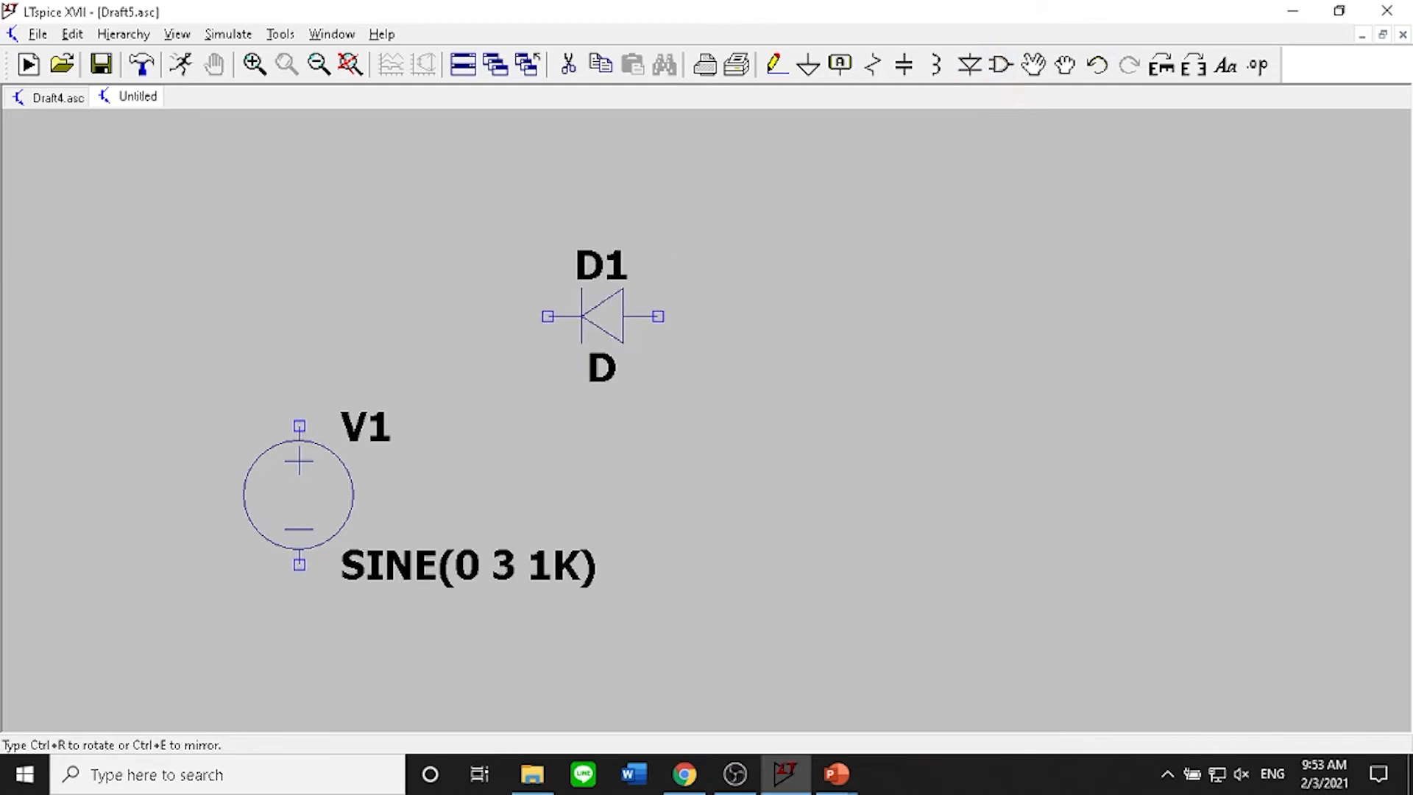
pyautogui.hotkey('ctrl', 'r')
pyautogui.hotkey('ctrl', 'r')
pyautogui.click(602, 316)
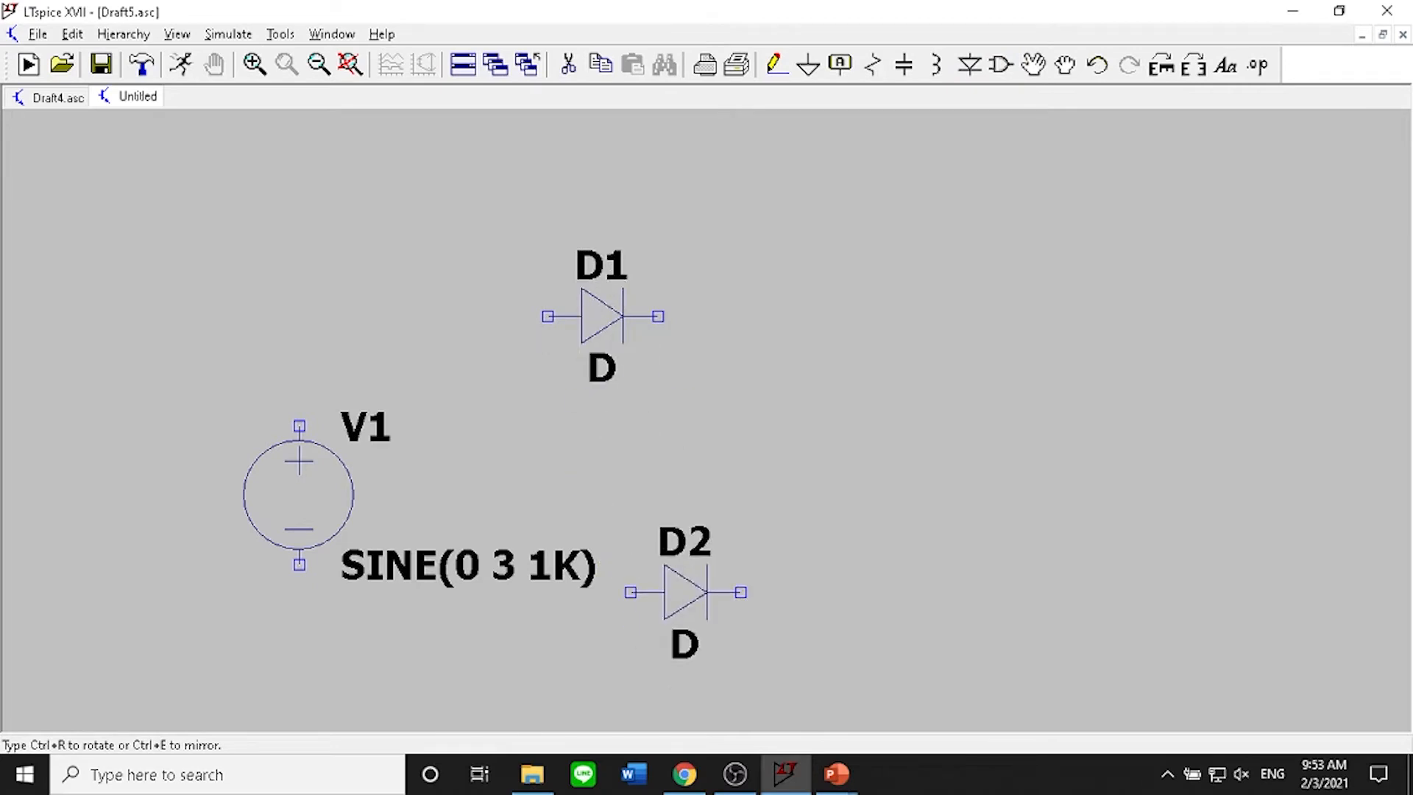
# Place diode D2 horizontally below D1 with its cathode facing left, and end diode placement
pyautogui.hotkey('ctrl', 'r')
pyautogui.hotkey('ctrl', 'r')
pyautogui.click(685, 592)
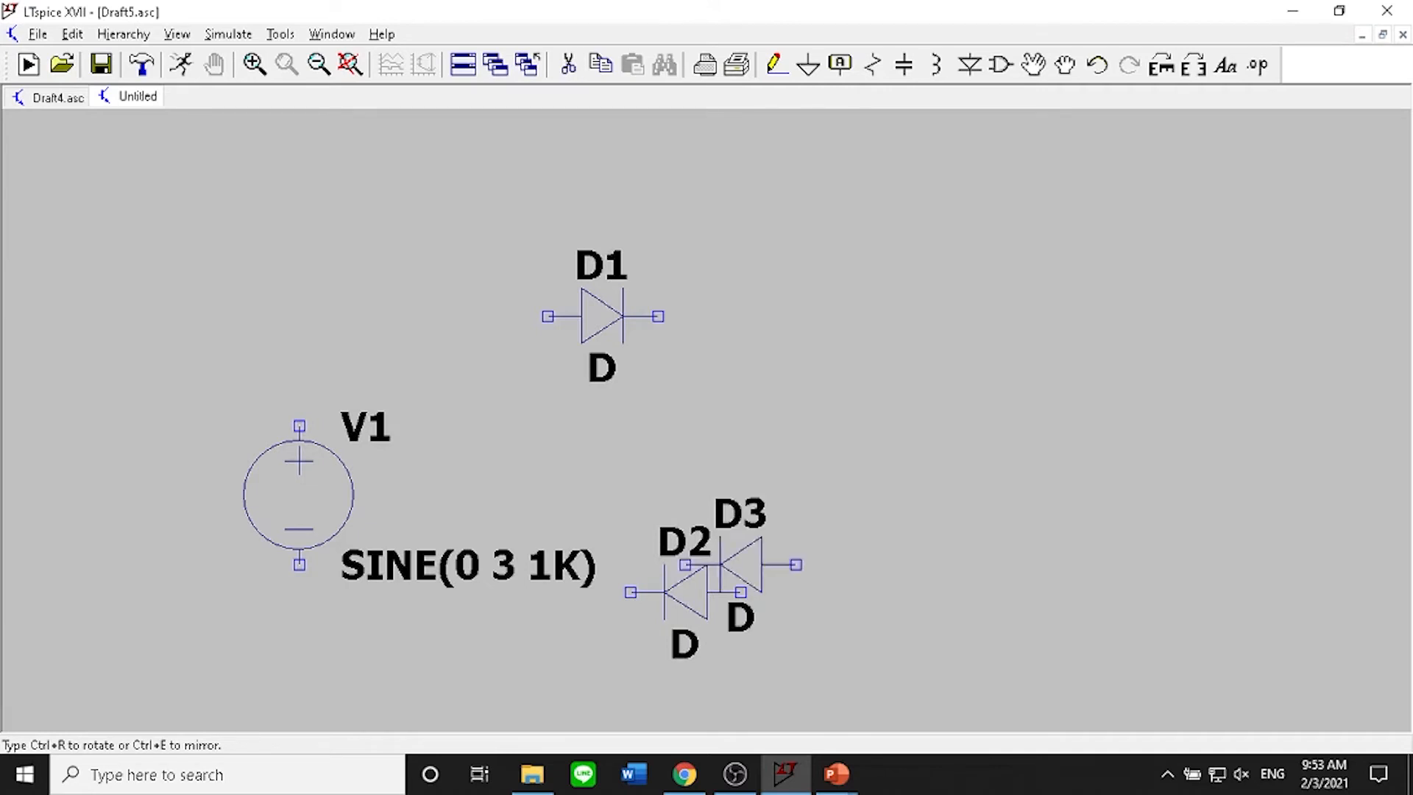
pyautogui.rightClick(741, 565)
# Move D1 higher in the schematic so it lines up vertically above D2
pyautogui.rightClick(973, 283)
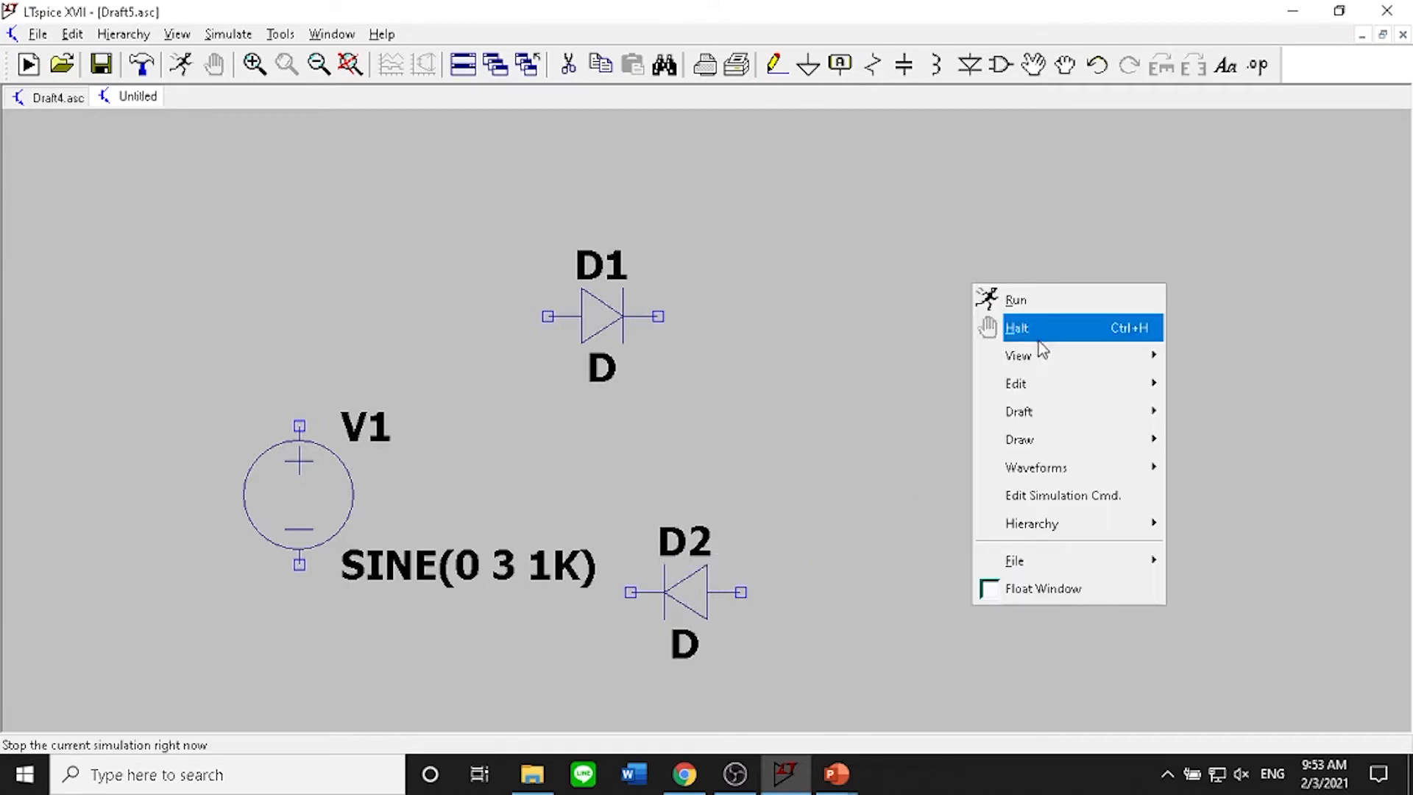
pyautogui.moveTo(1060, 385)
pyautogui.click(1180, 382)
pyautogui.click(587, 316)
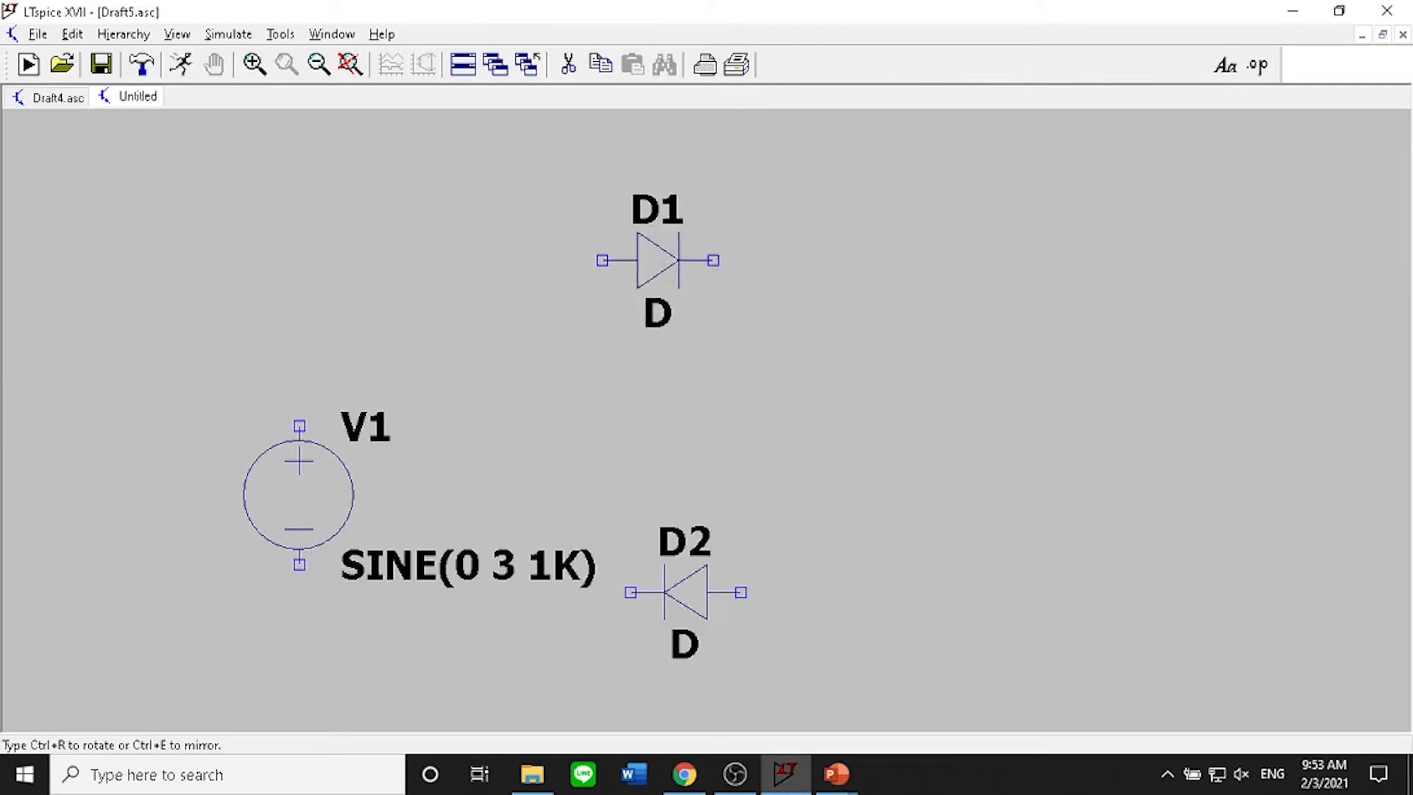
pyautogui.click(705, 230)
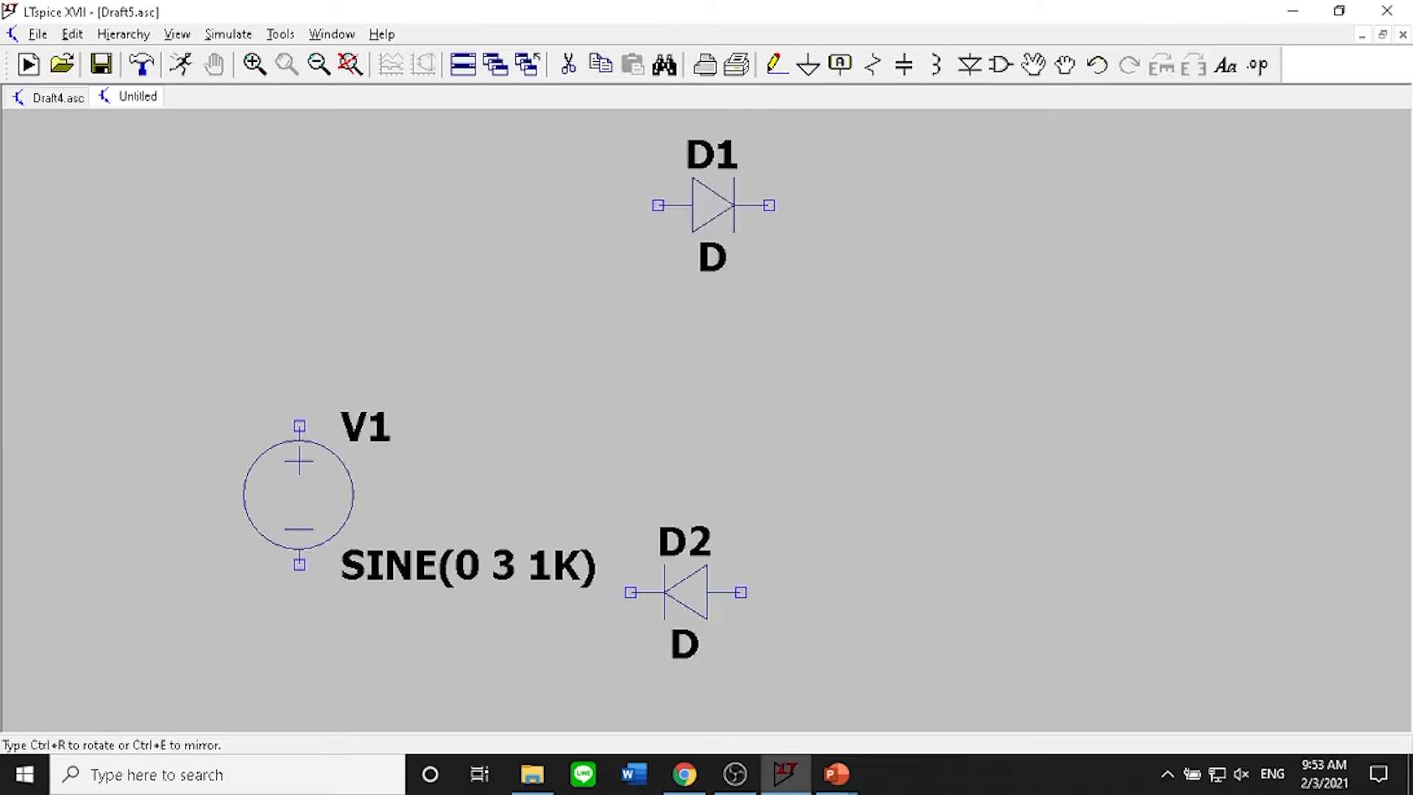
pyautogui.click(711, 208)
pyautogui.click(685, 232)
# Move D2 further down, well below V1, to leave more space between the two diodes
pyautogui.click(689, 590)
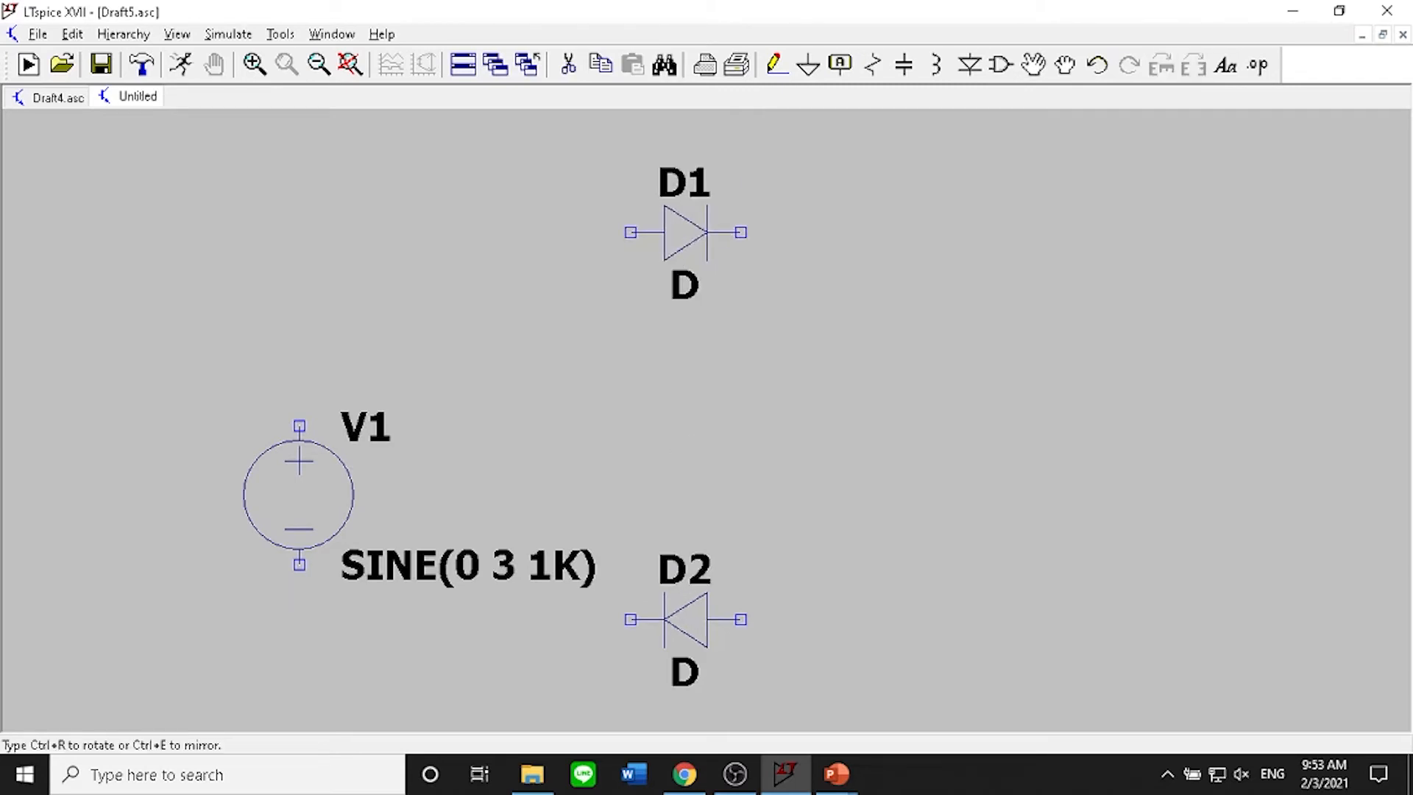
pyautogui.click(713, 648)
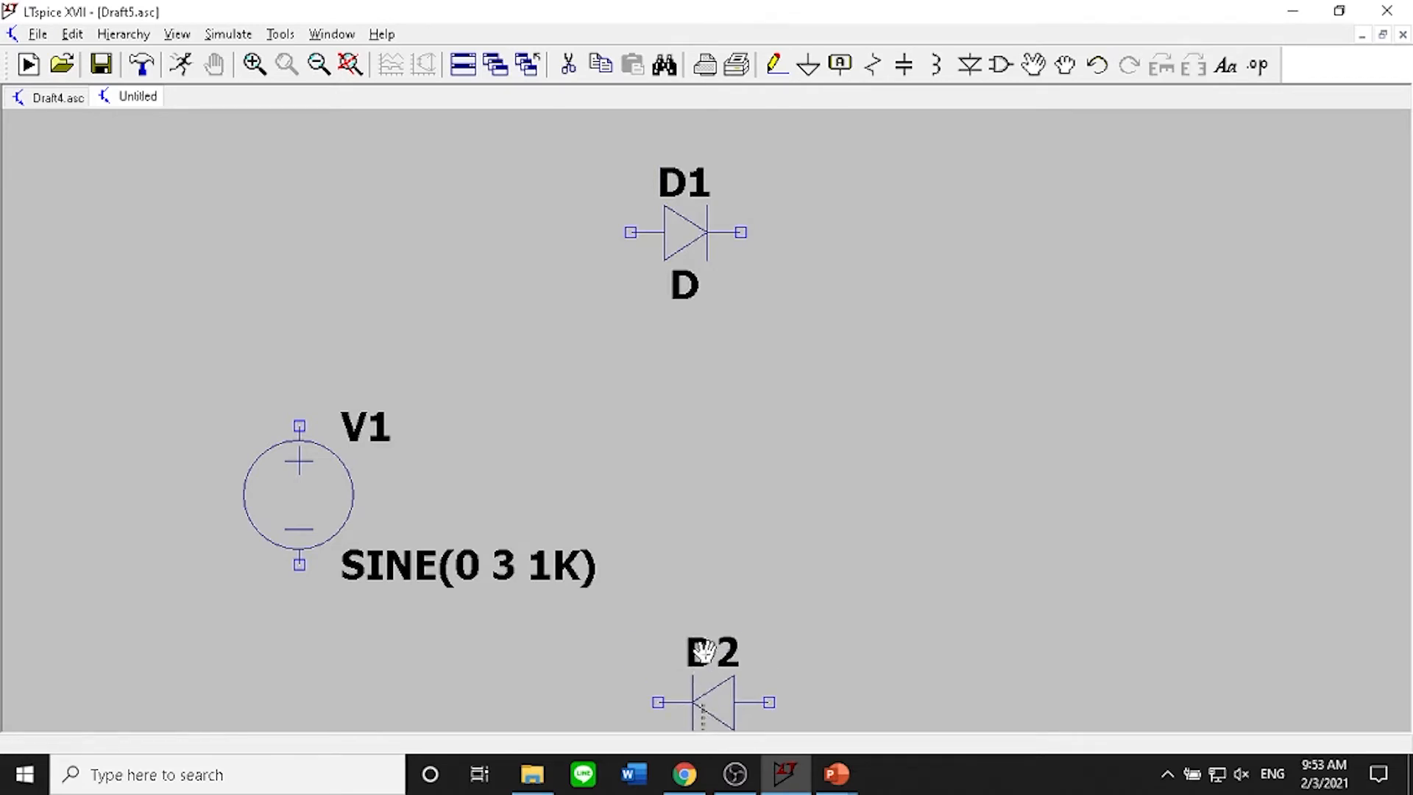
pyautogui.click(712, 717)
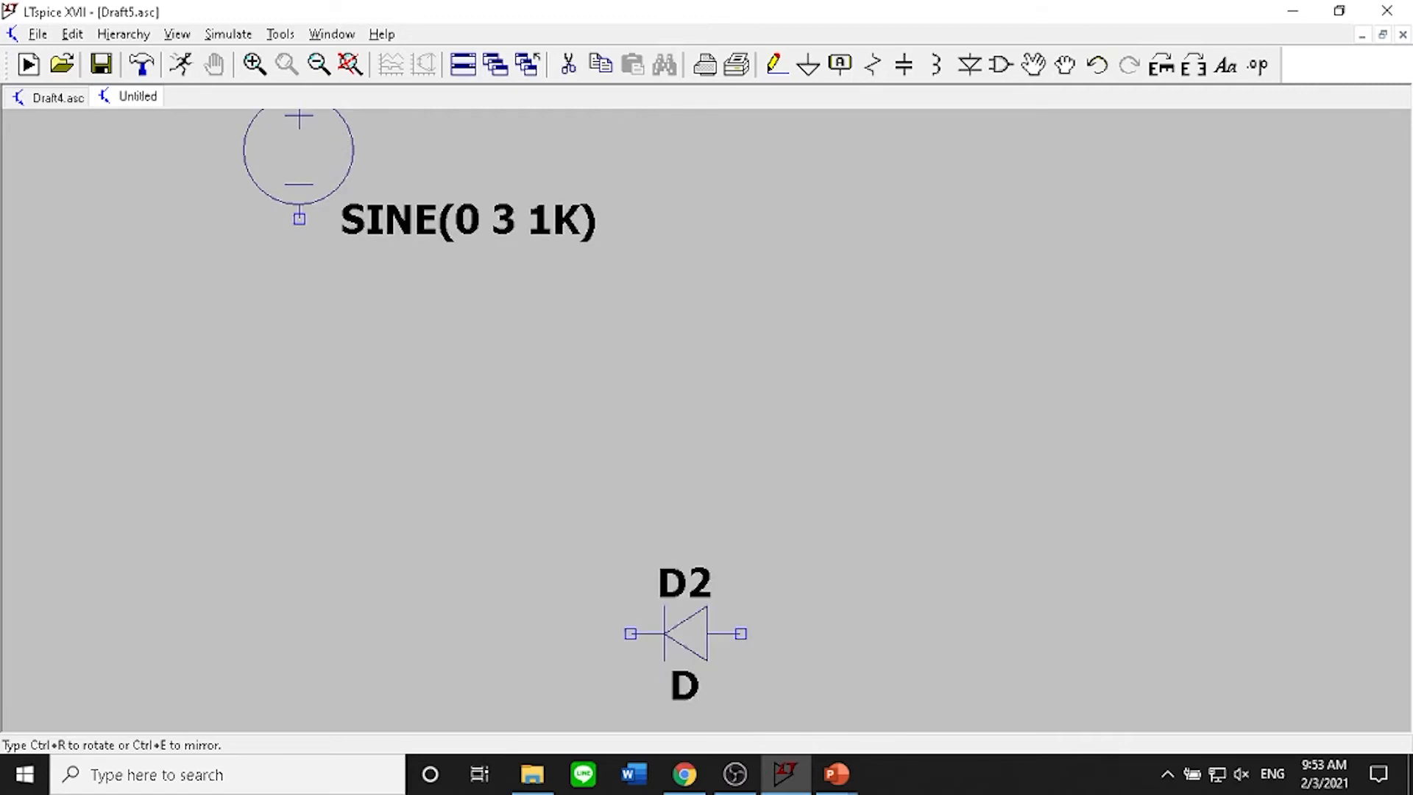
pyautogui.click(650, 409)
pyautogui.moveTo(788, 278); pyautogui.dragTo(817, 511)
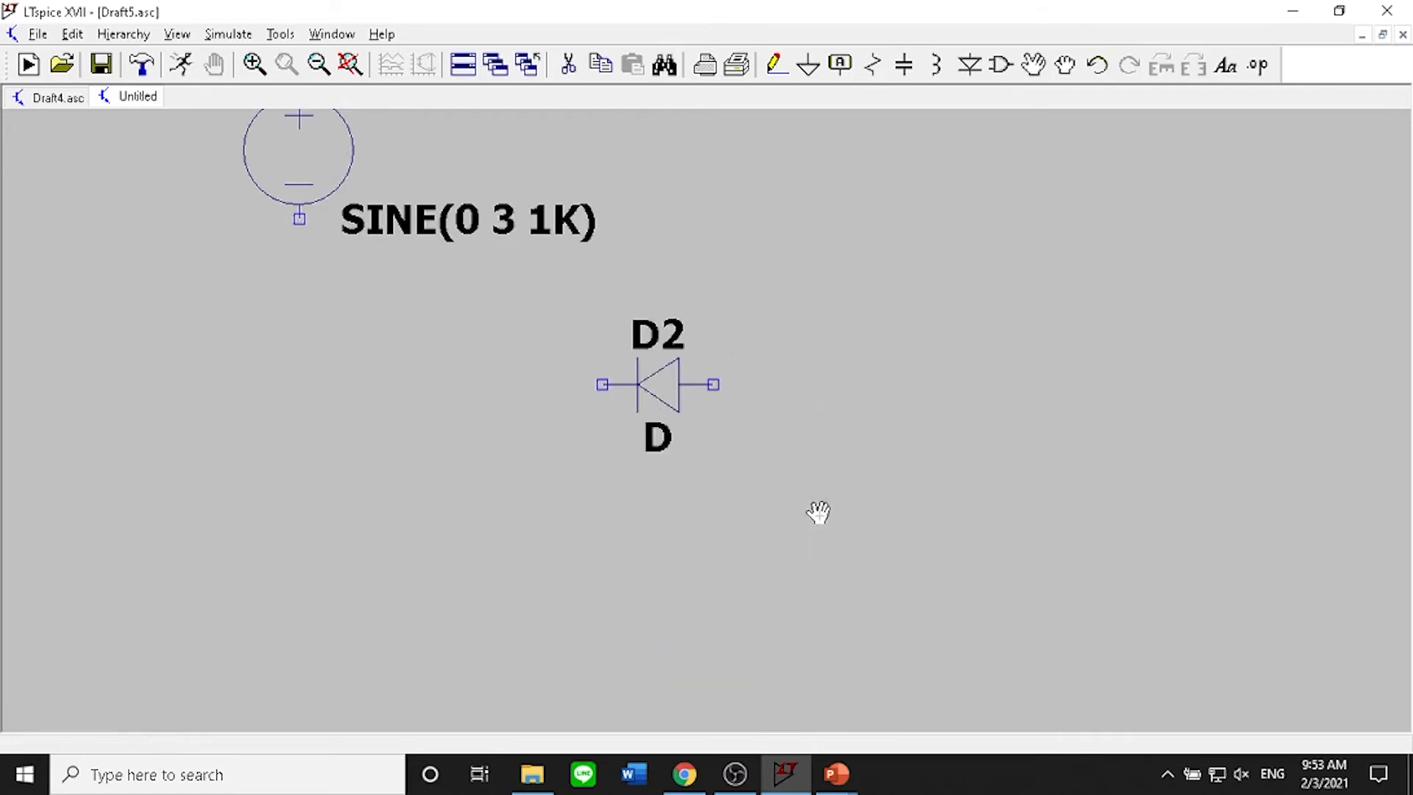
pyautogui.moveTo(896, 304); pyautogui.dragTo(884, 592)
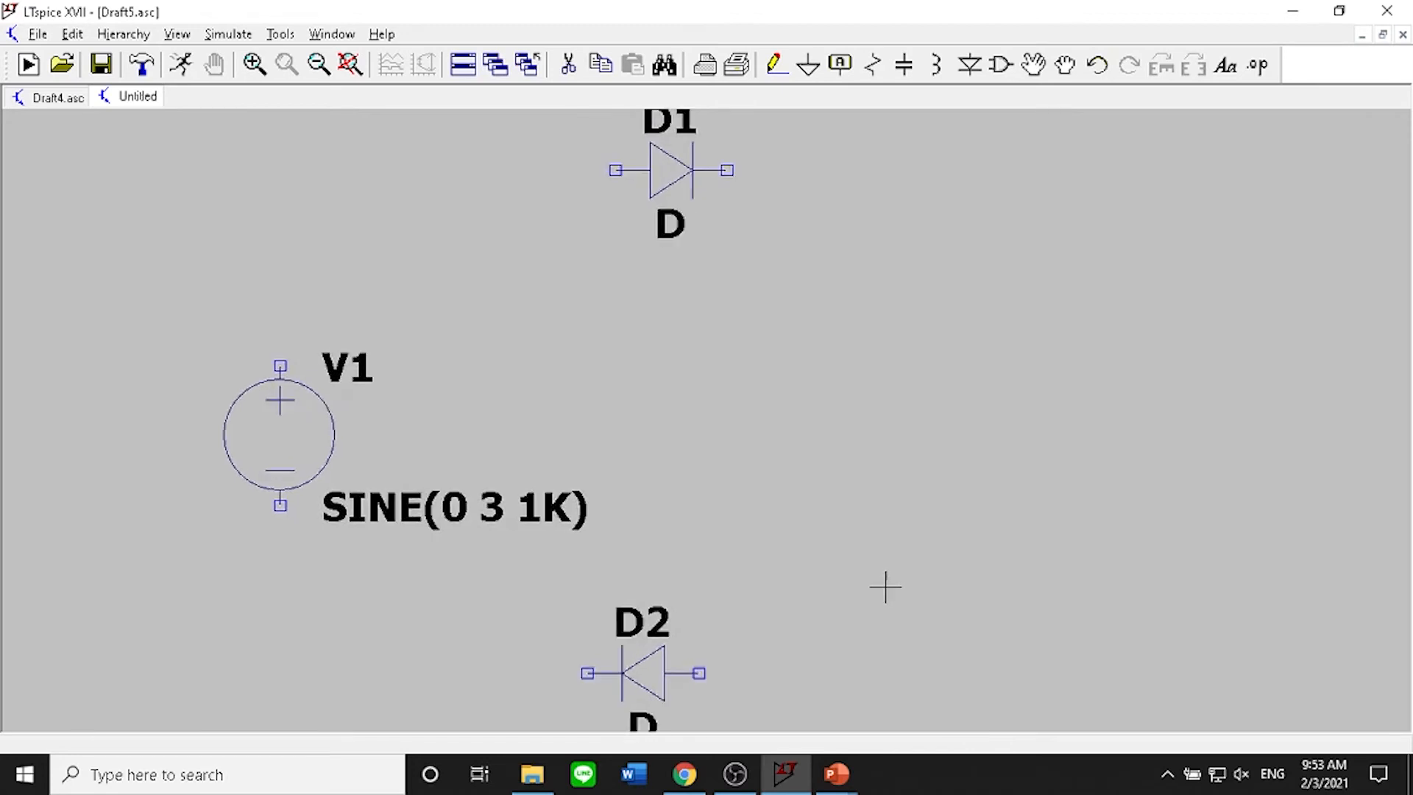
pyautogui.scroll(-1, 885, 587)
pyautogui.moveTo(874, 445); pyautogui.dragTo(822, 413)
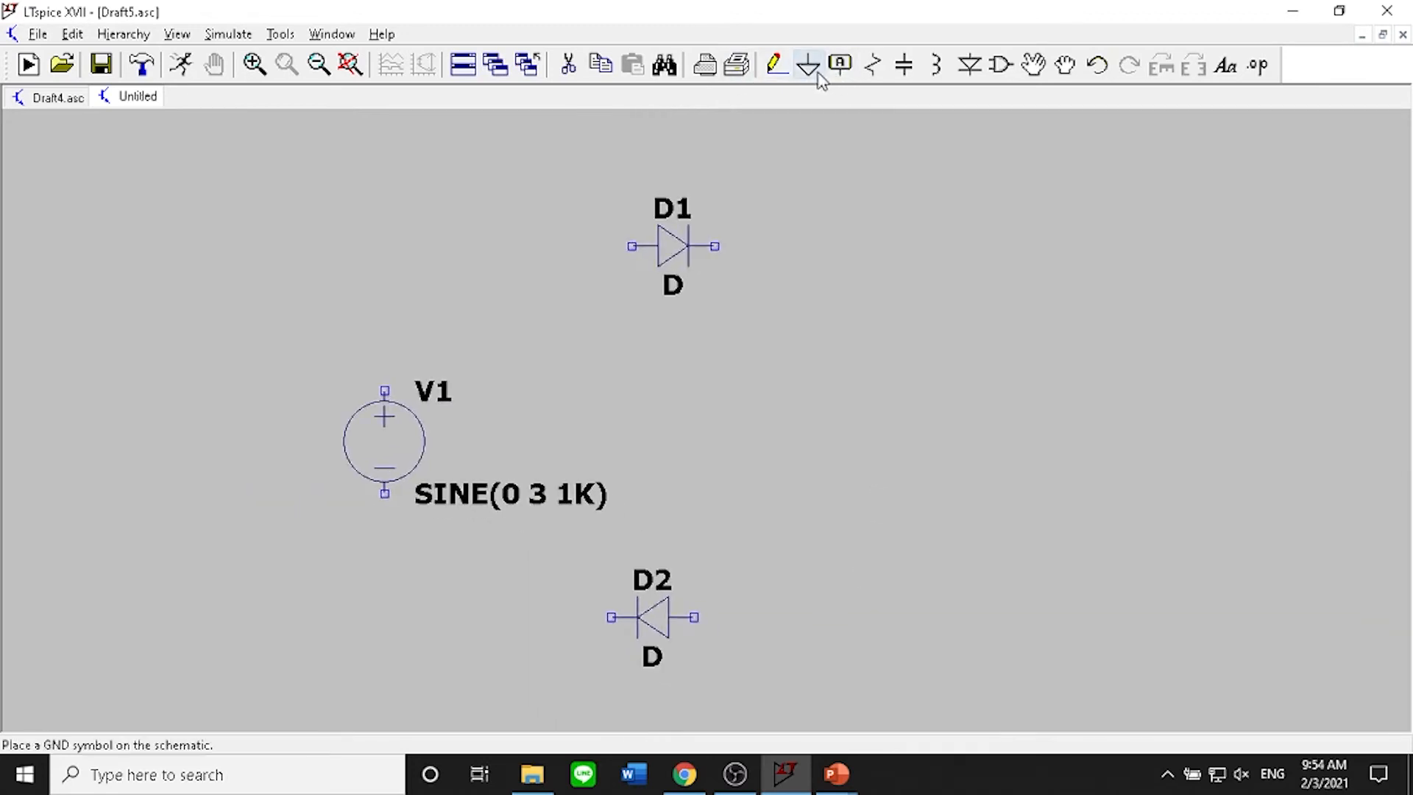
# Place two vertical capacitors, C1 above C2, in one column to the right of the diodes
pyautogui.click(904, 65)
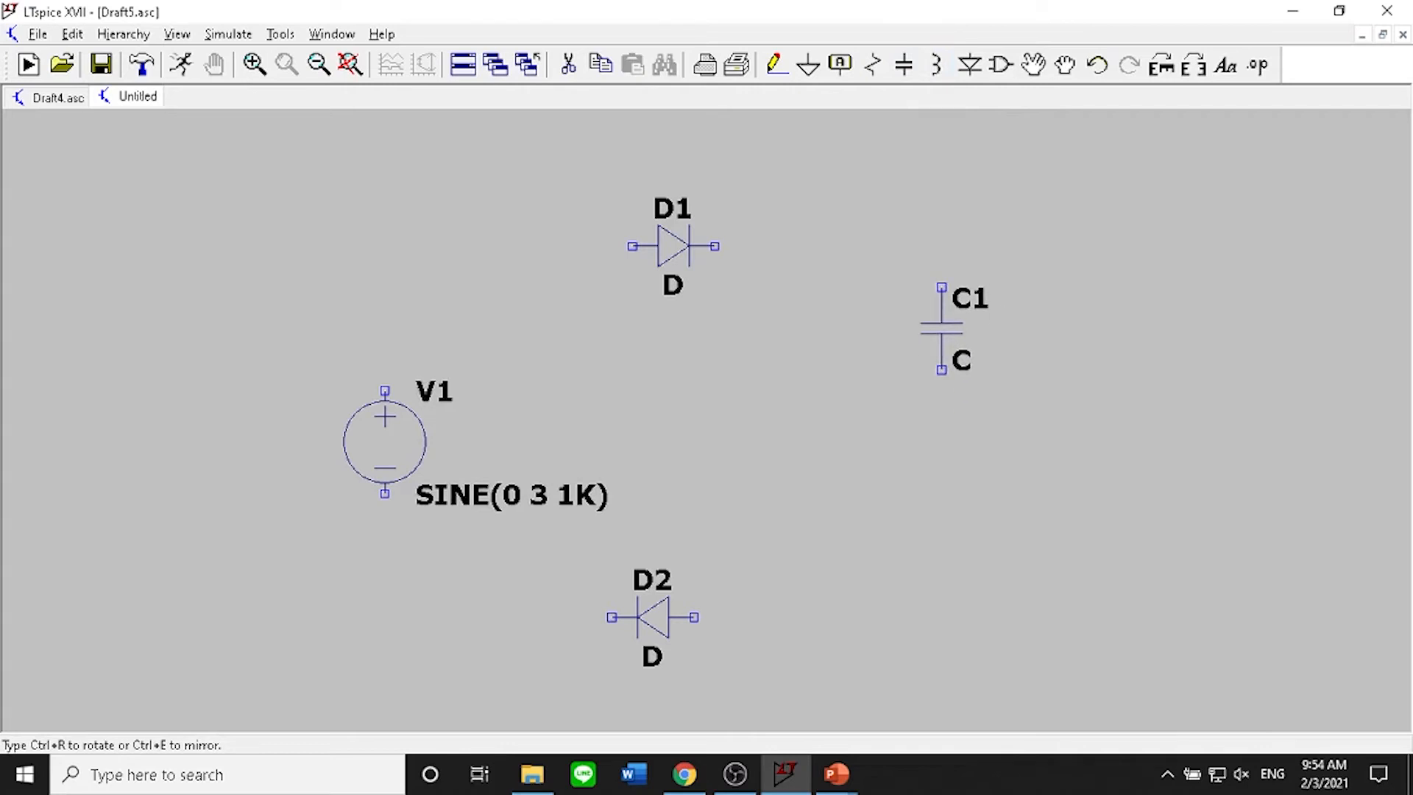
pyautogui.click(941, 329)
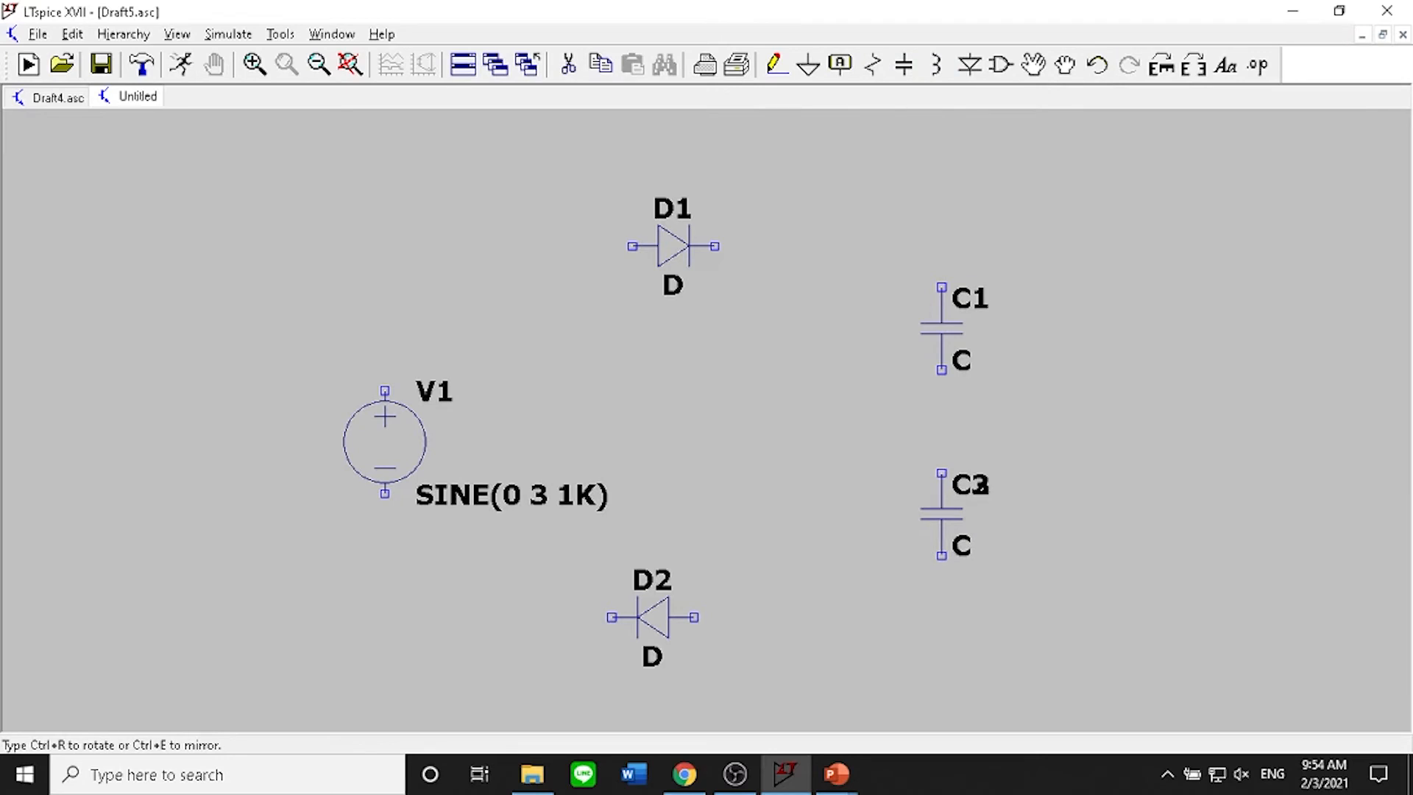
pyautogui.press('Escape')
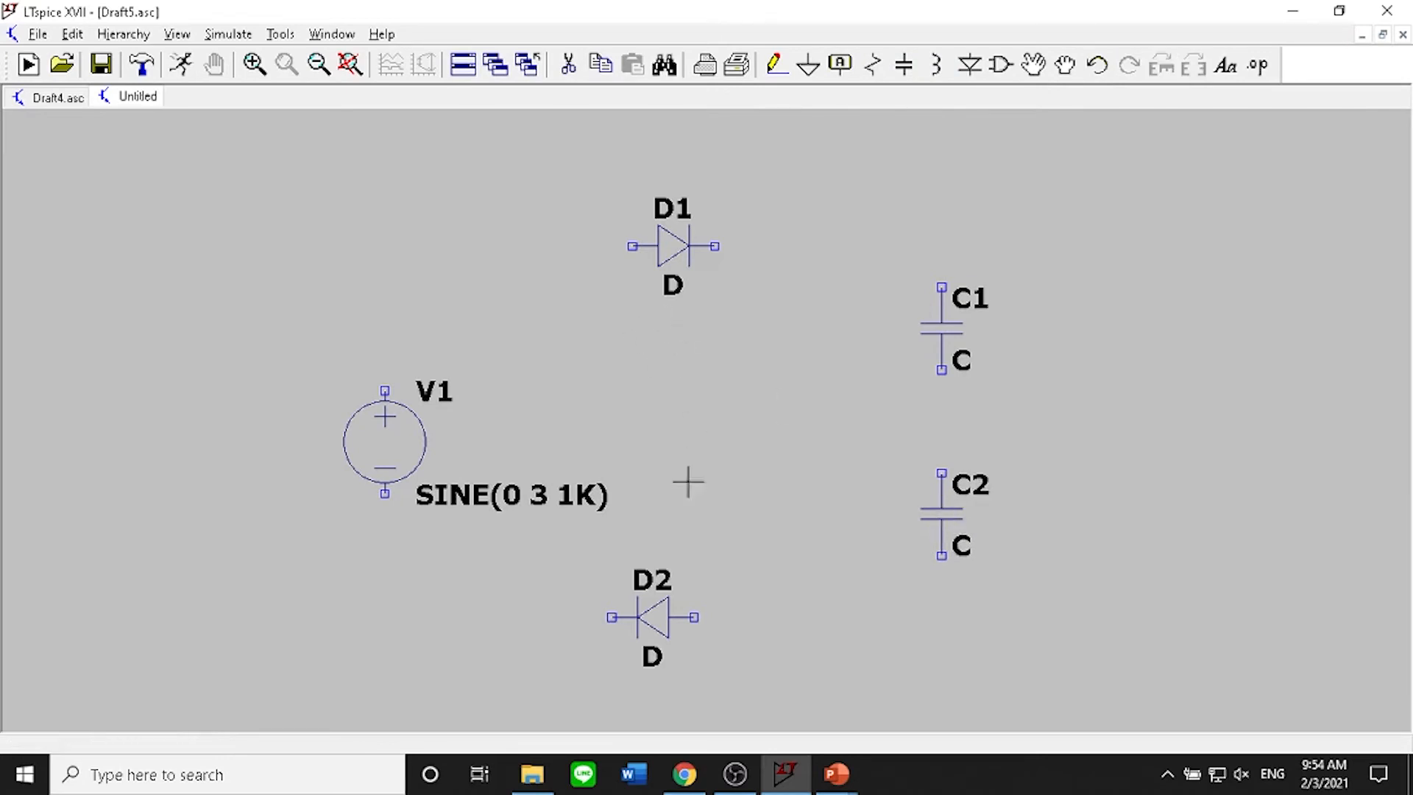
# Assign the 1N4148 diode model to both D1 and D2
pyautogui.rightClick(678, 237)
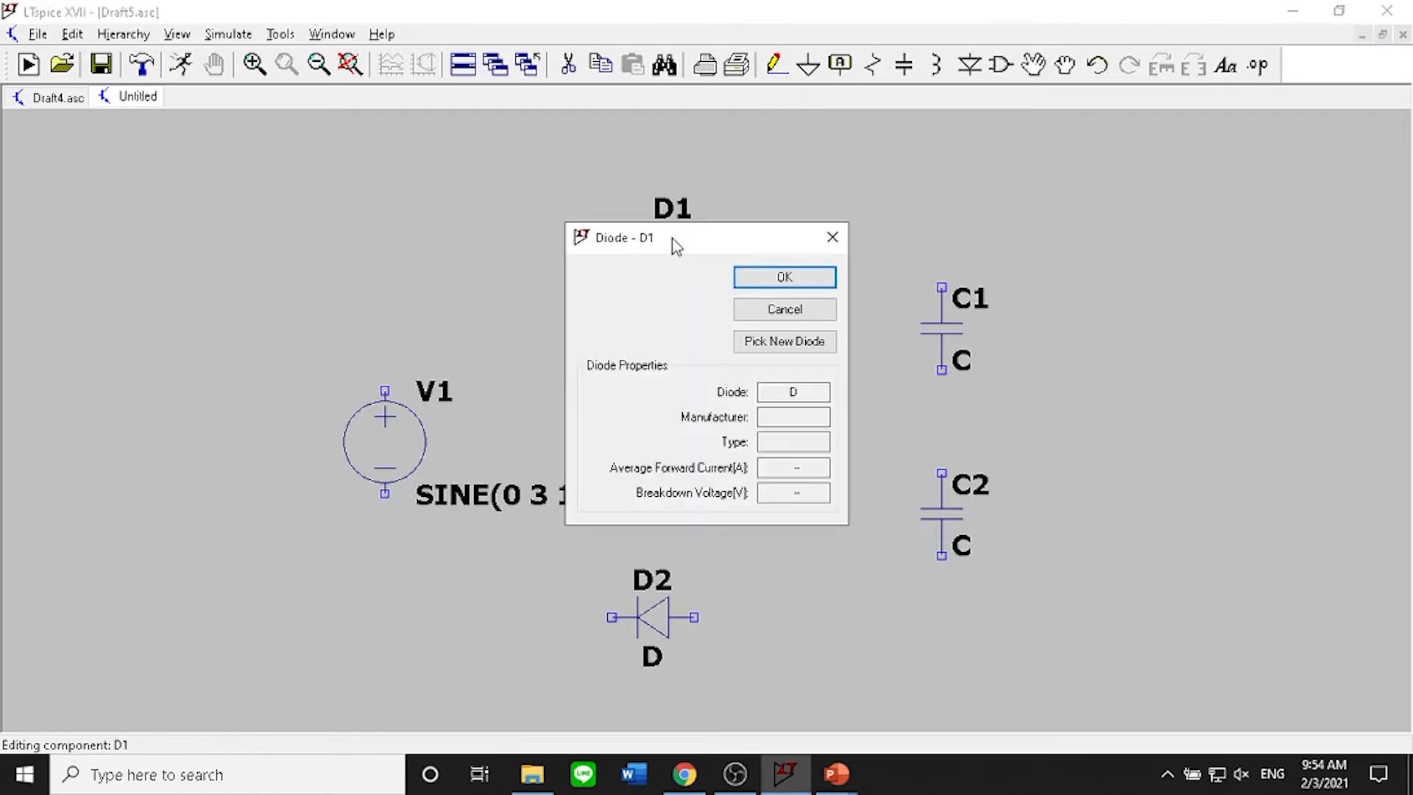
pyautogui.click(780, 343)
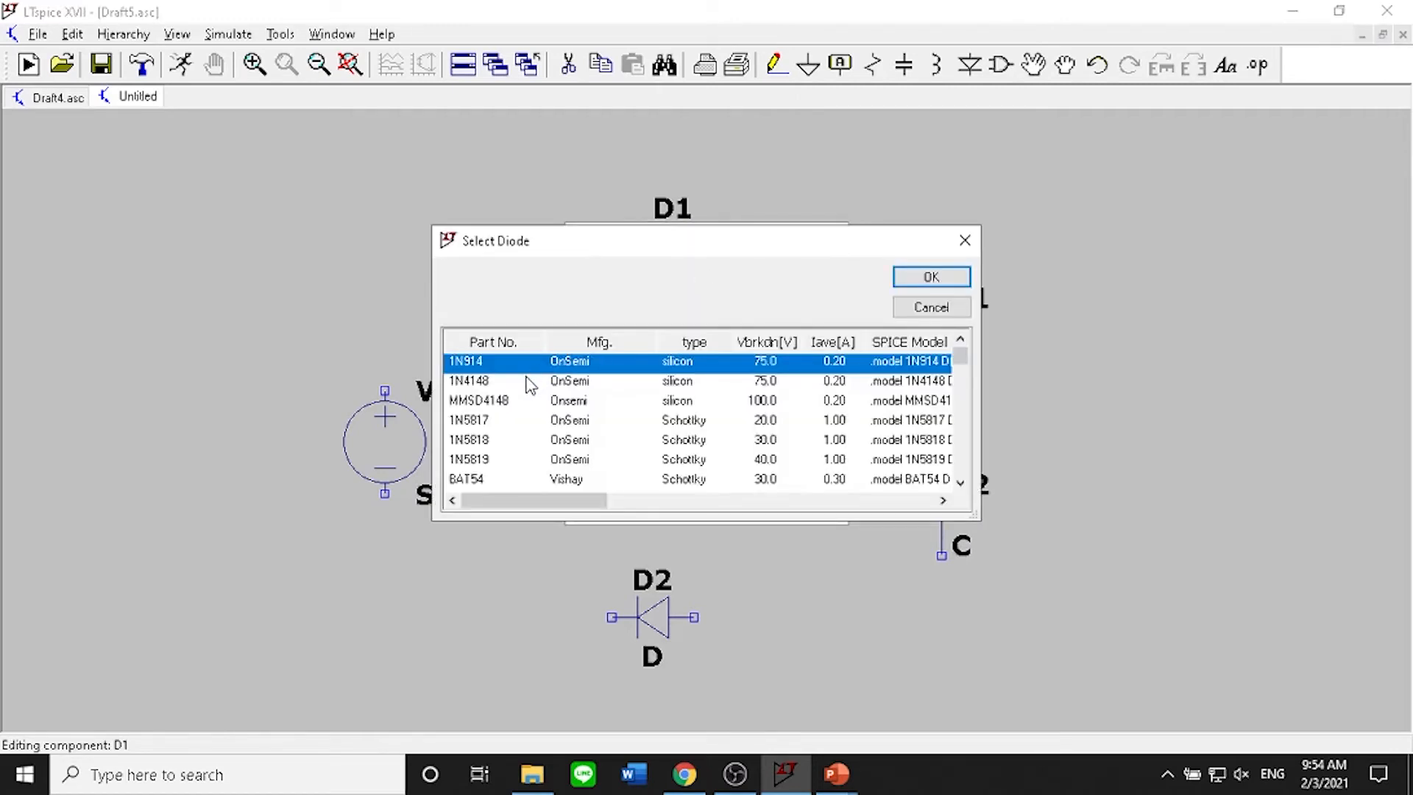
pyautogui.click(530, 381)
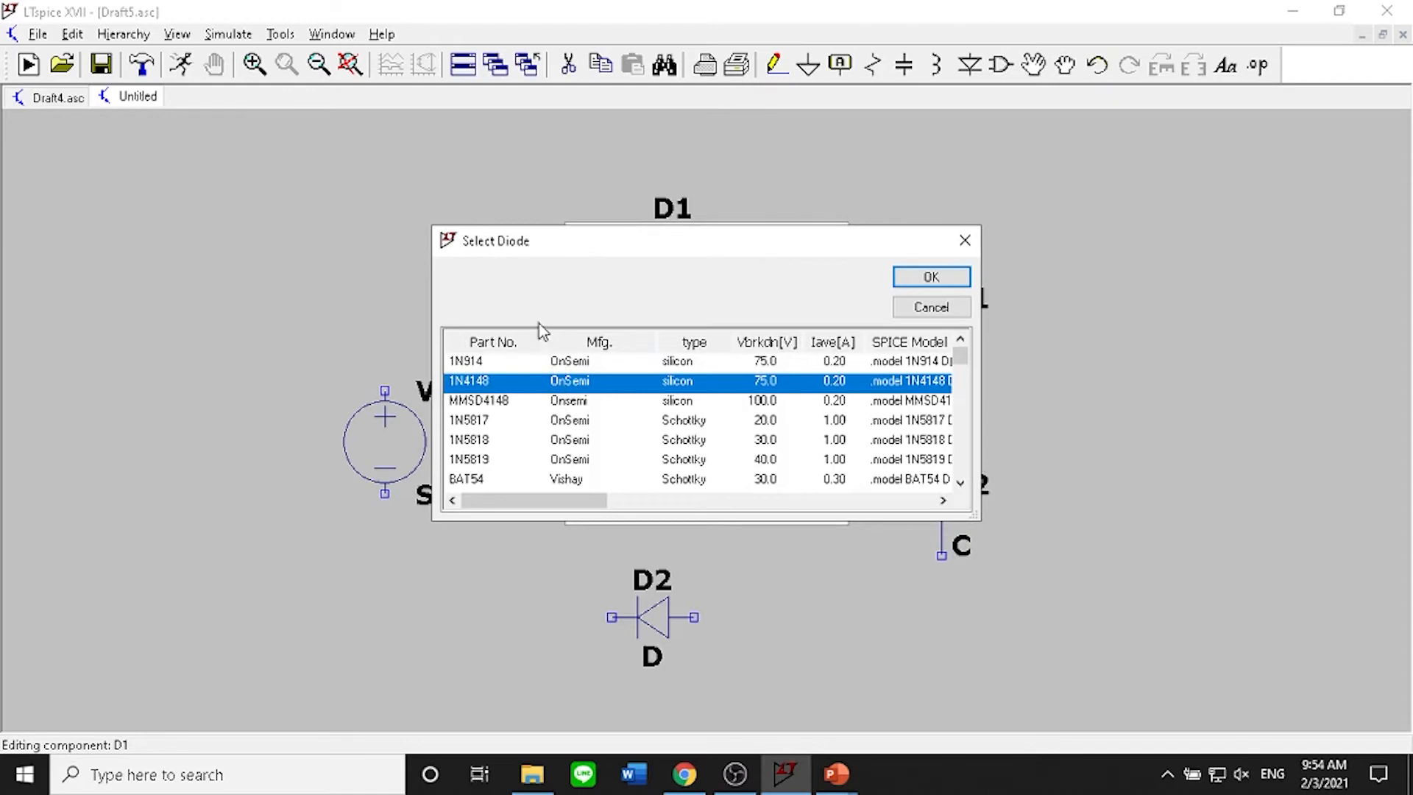
pyautogui.click(930, 278)
pyautogui.rightClick(688, 635)
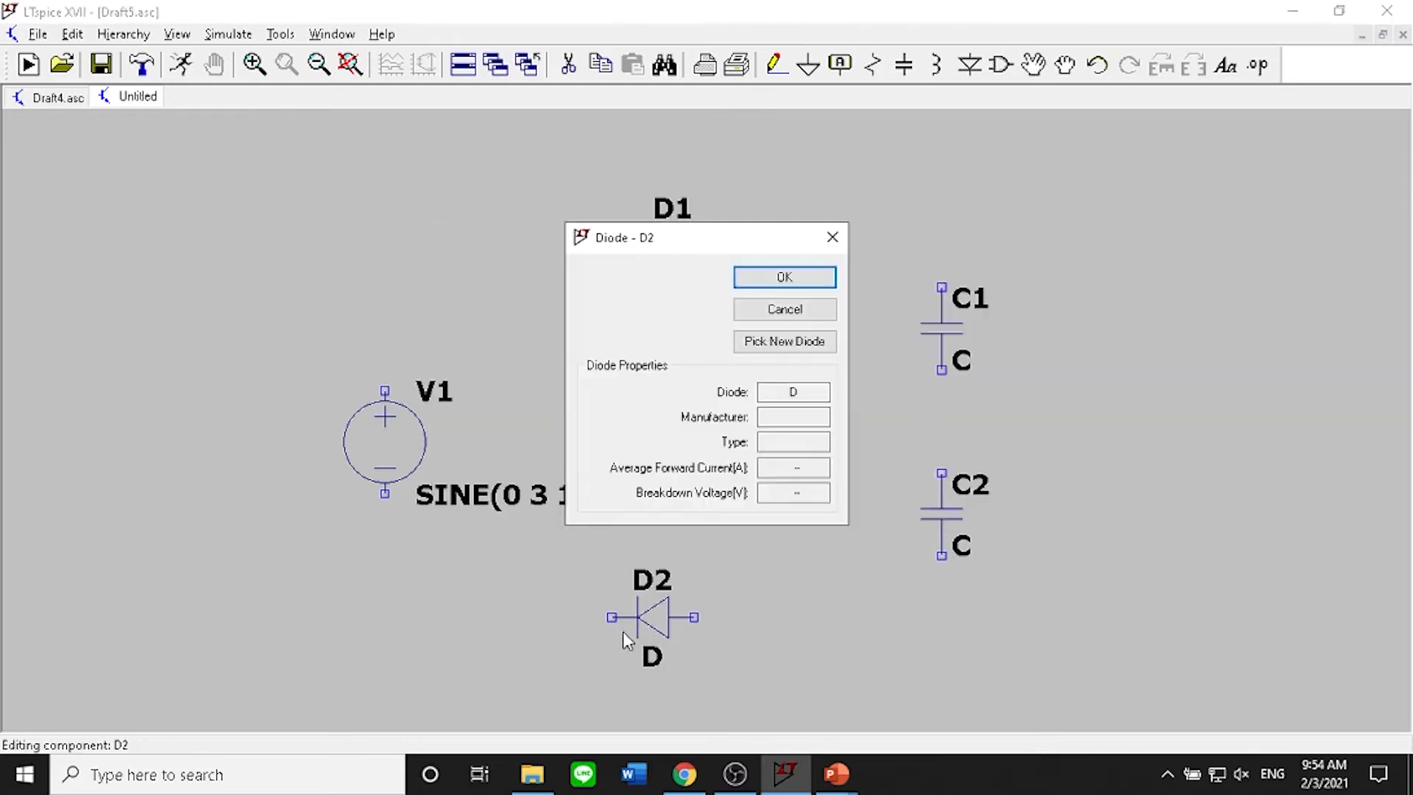
pyautogui.click(769, 345)
pyautogui.click(696, 382)
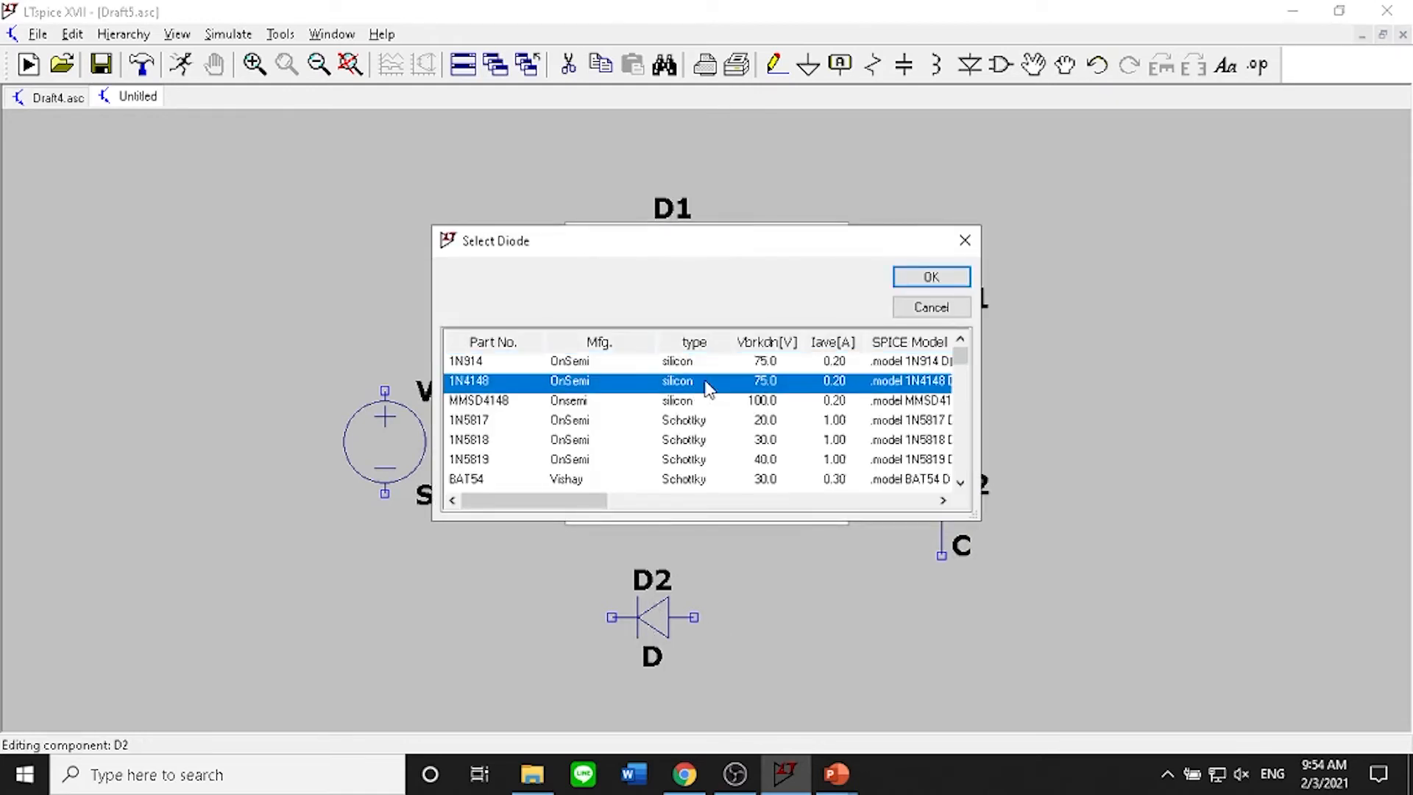
pyautogui.click(917, 280)
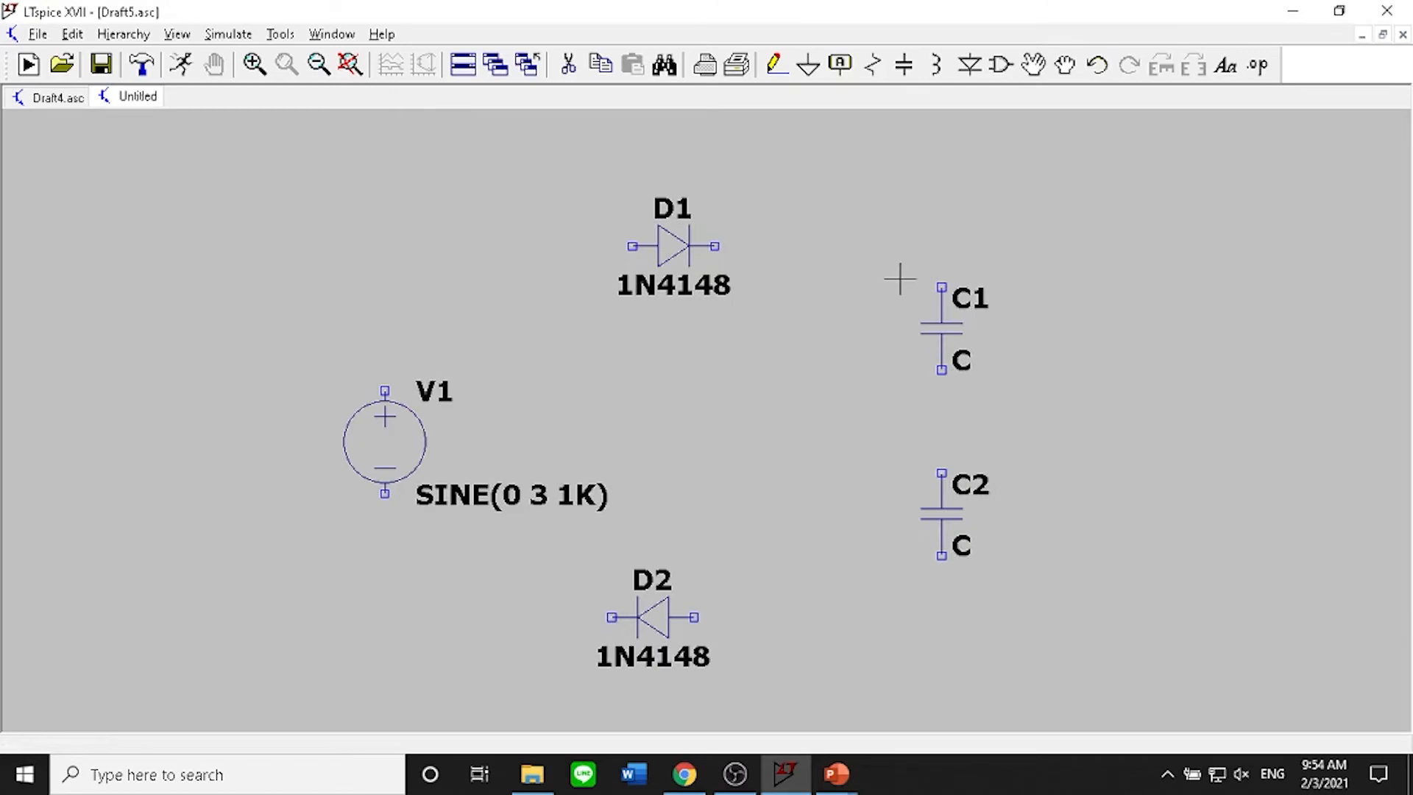
# Set the capacitance of both C1 and C2 to 10uF
pyautogui.rightClick(967, 329)
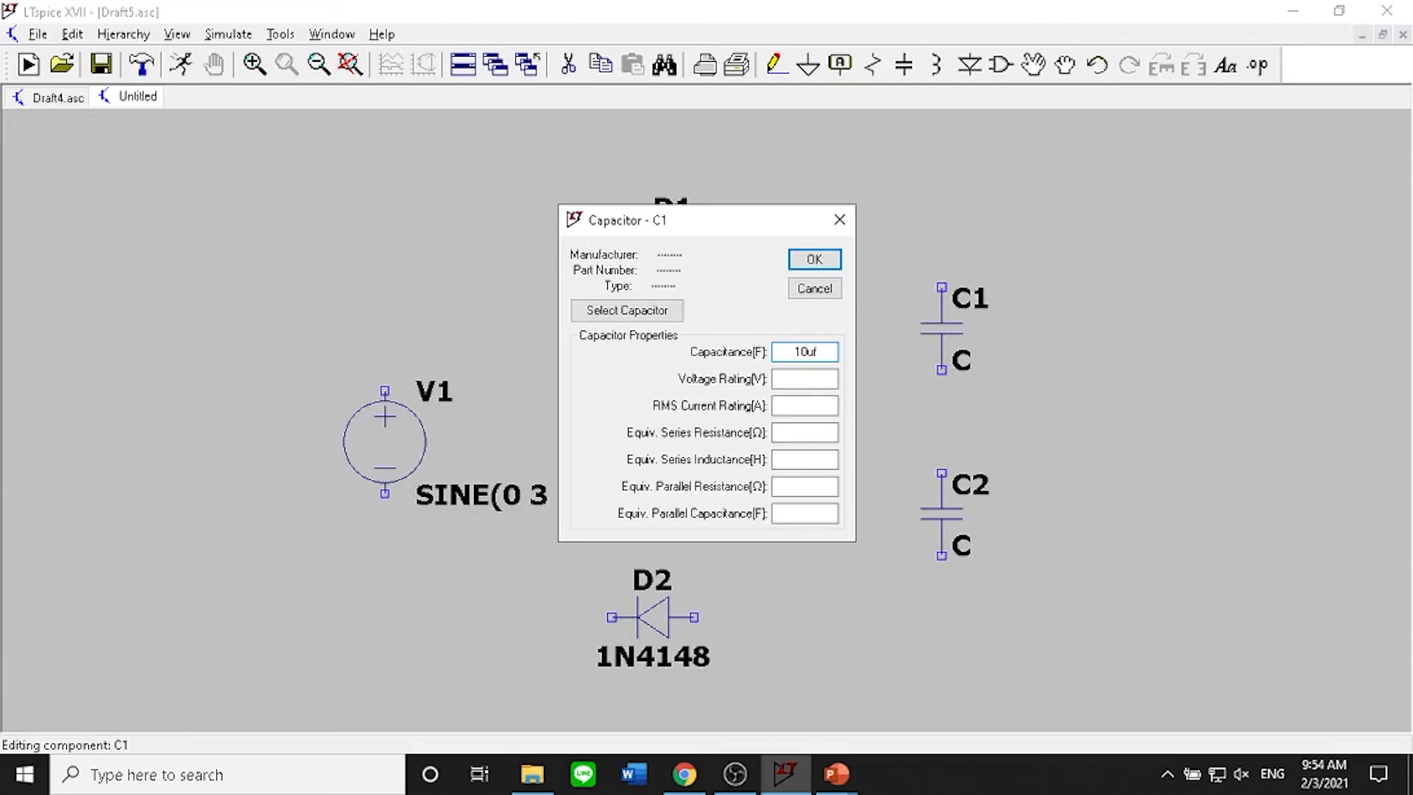
pyautogui.press('Return')
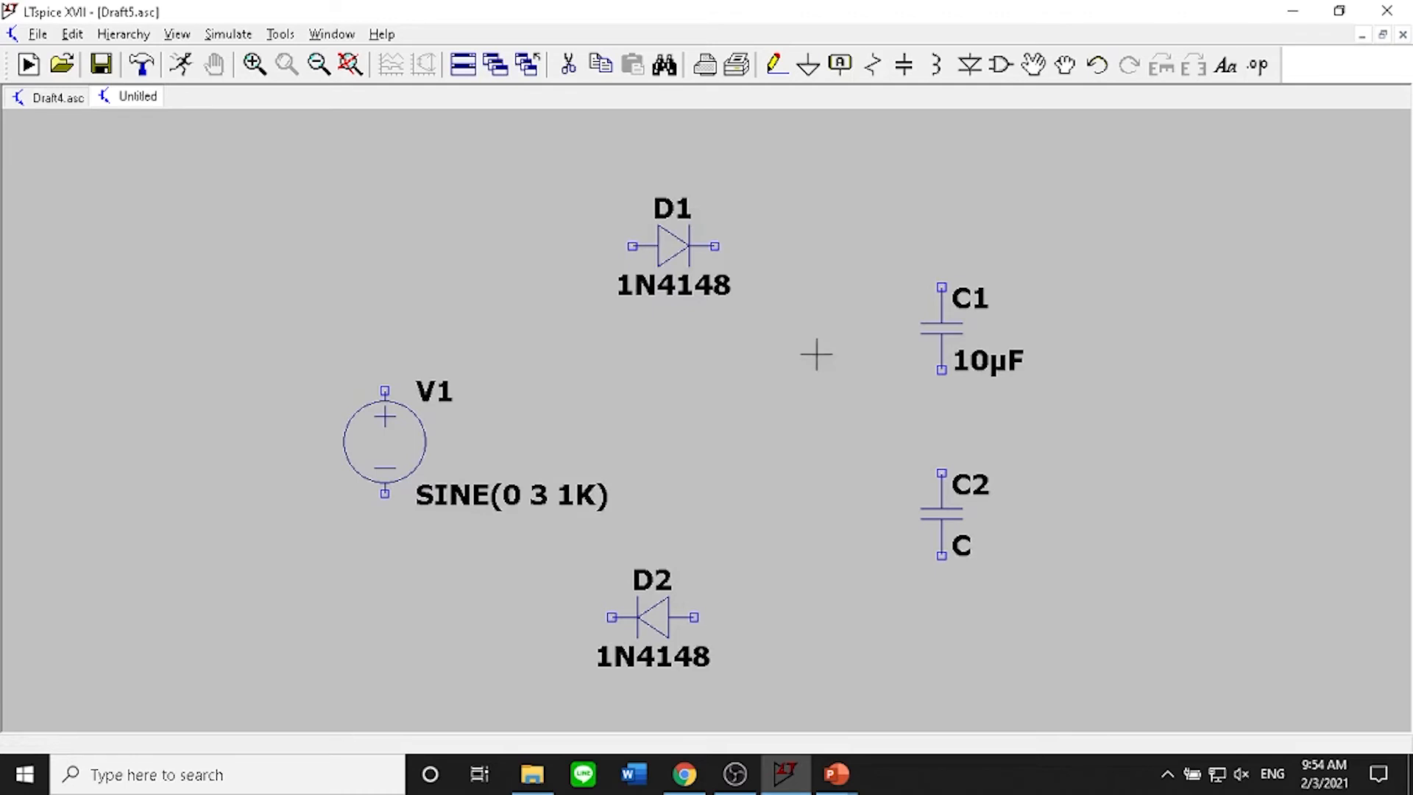
pyautogui.rightClick(957, 512)
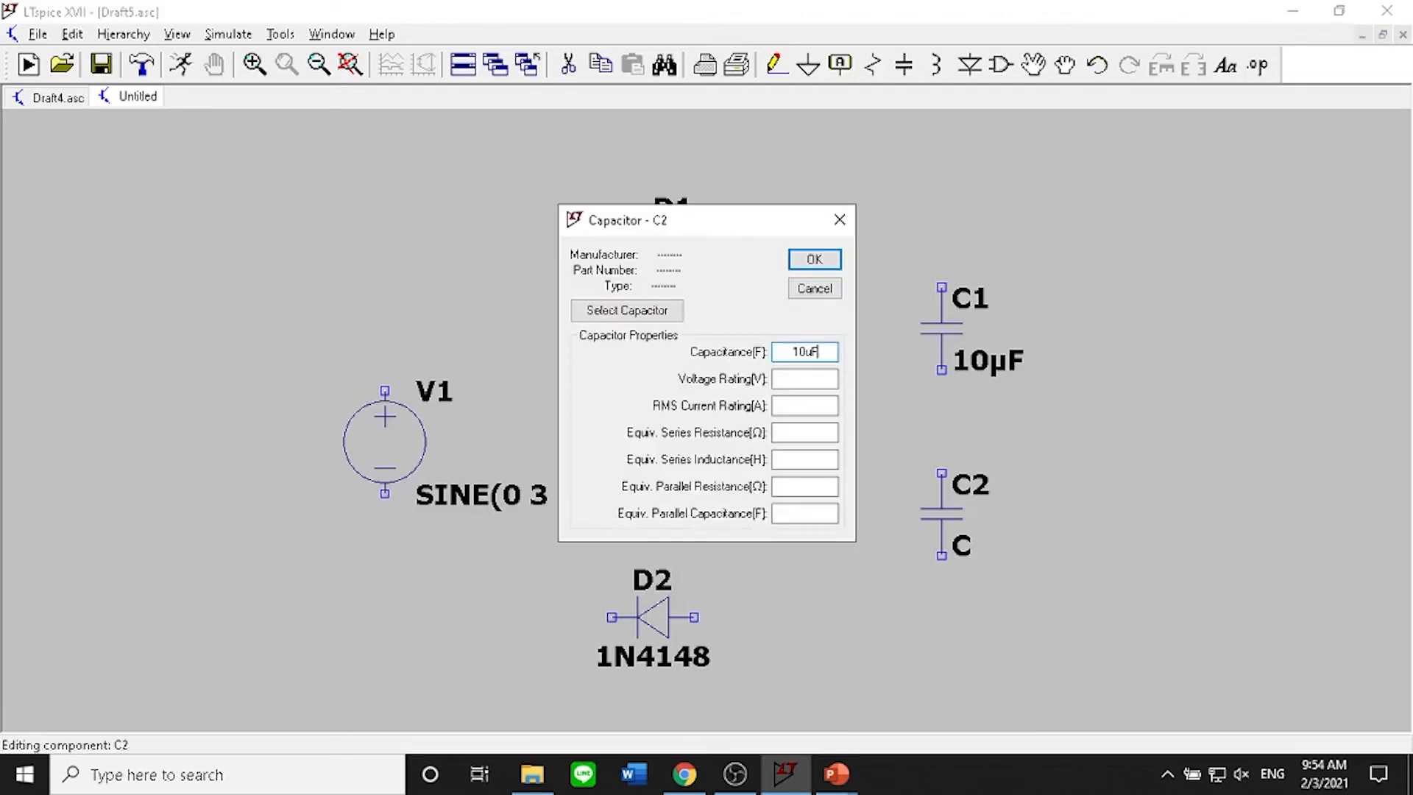
pyautogui.press('Return')
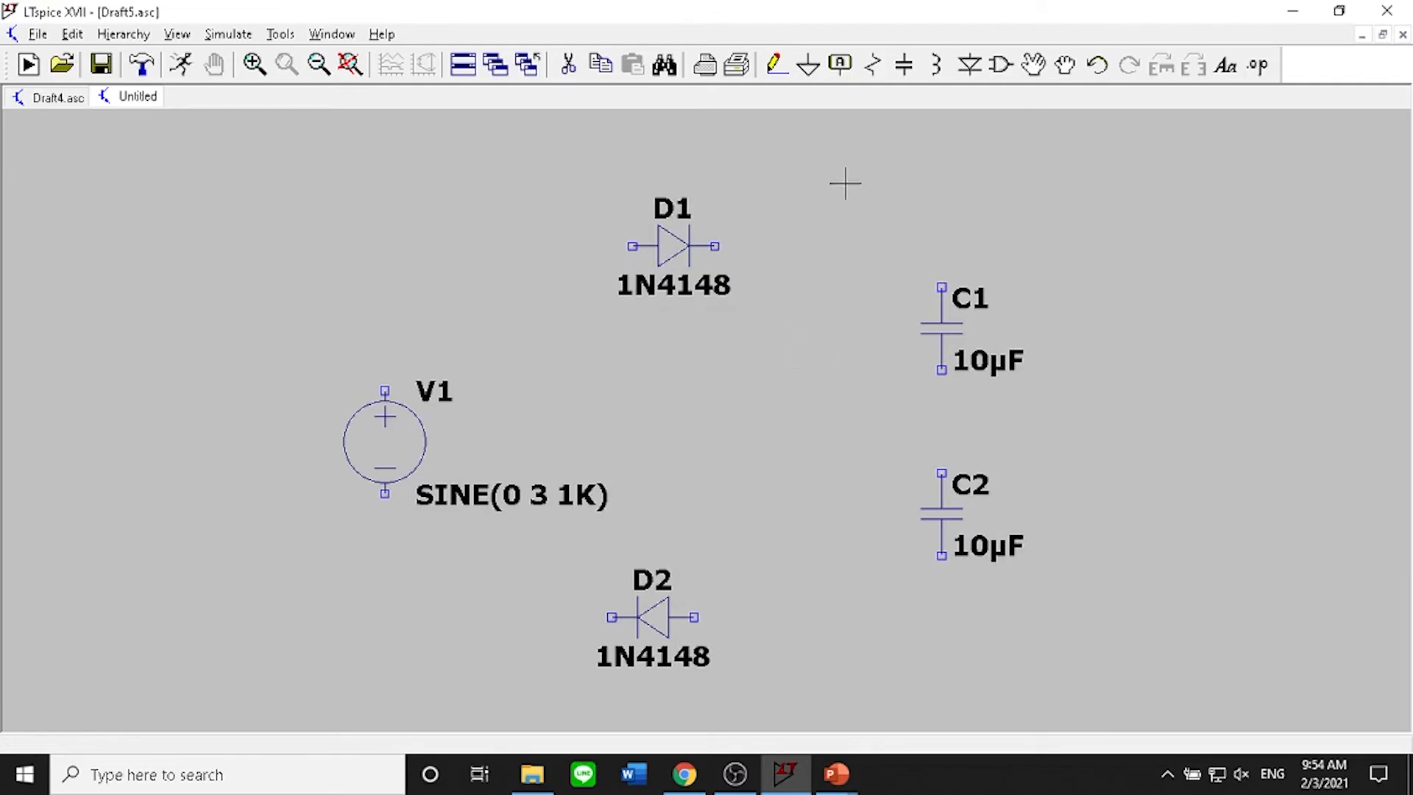
# Wire V1's positive terminal up and across to D1's anode, and D1's cathode to the upper end of C1
pyautogui.click(777, 65)
pyautogui.click(385, 391)
pyautogui.click(385, 245)
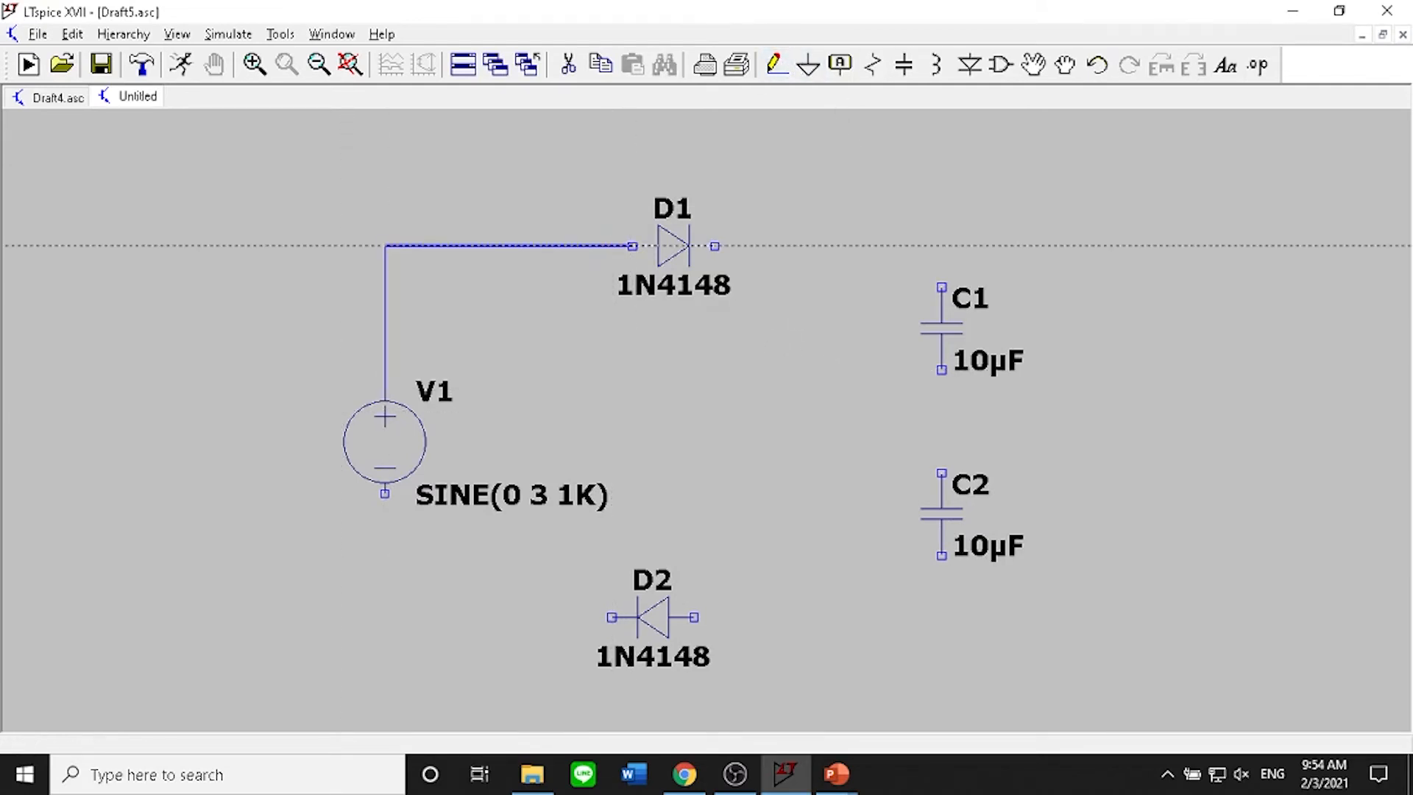
pyautogui.click(633, 245)
pyautogui.click(715, 246)
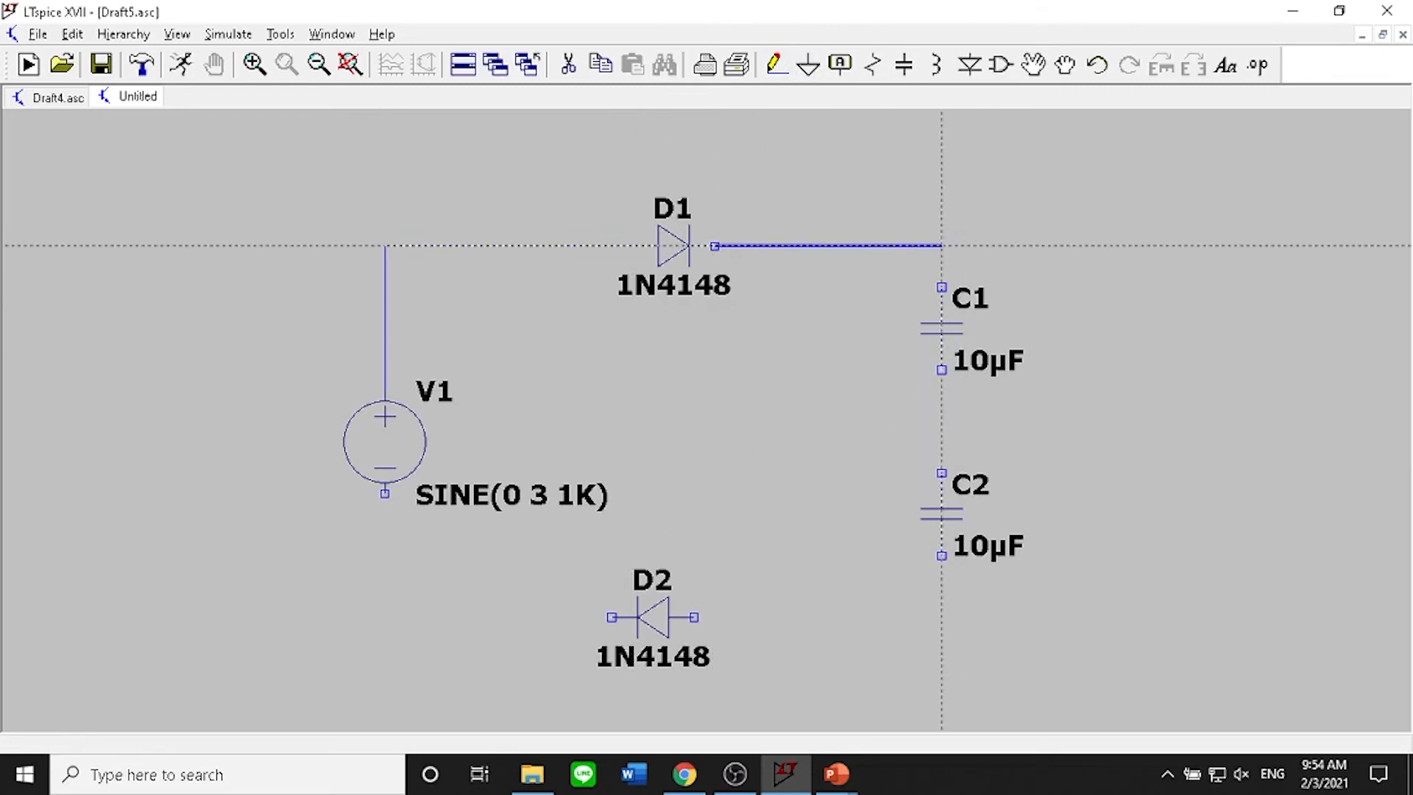
pyautogui.click(941, 287)
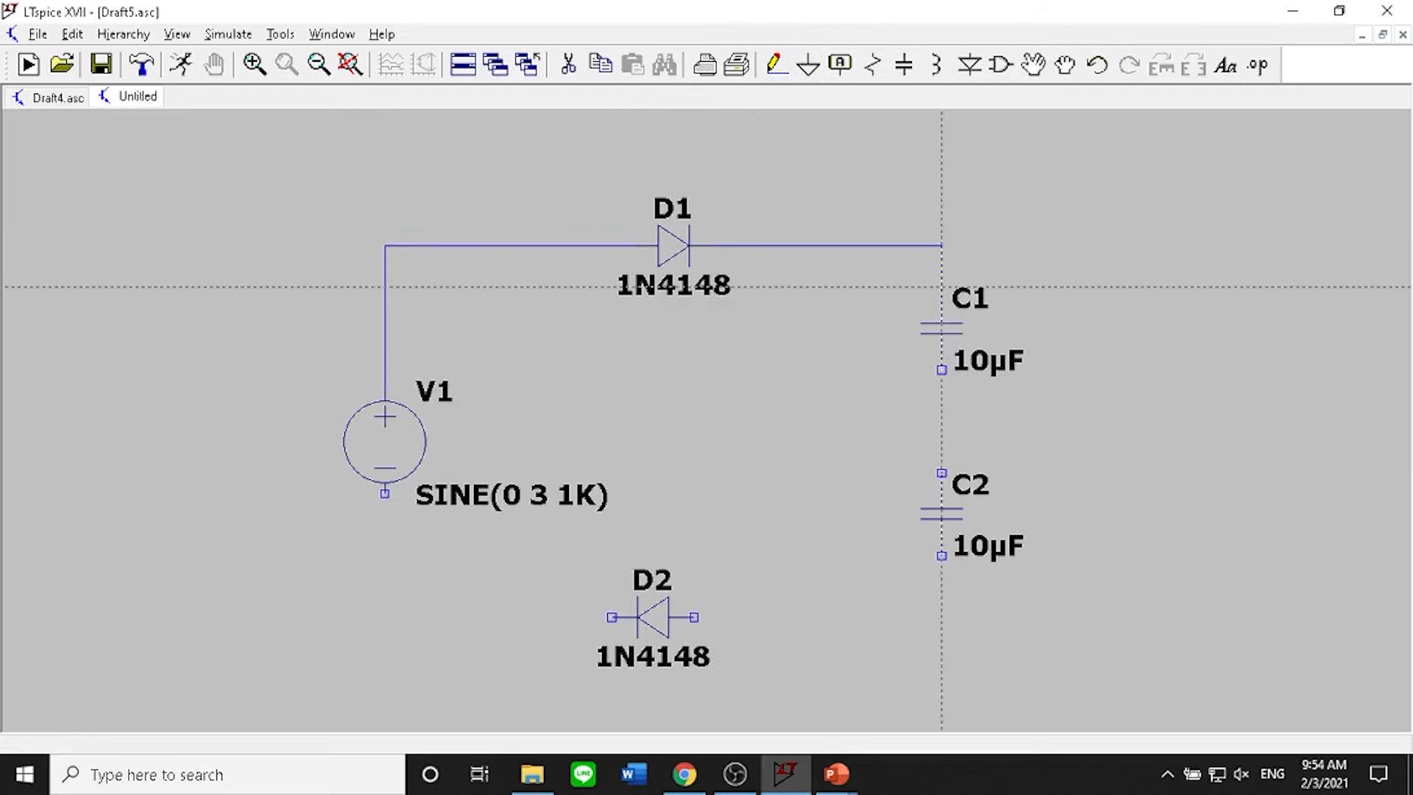
# Wire C1 to C2 in series and connect the lower end of C2 to D2's anode
pyautogui.click(941, 370)
pyautogui.press('Escape')
pyautogui.click(777, 65)
pyautogui.click(942, 473)
pyautogui.click(941, 556)
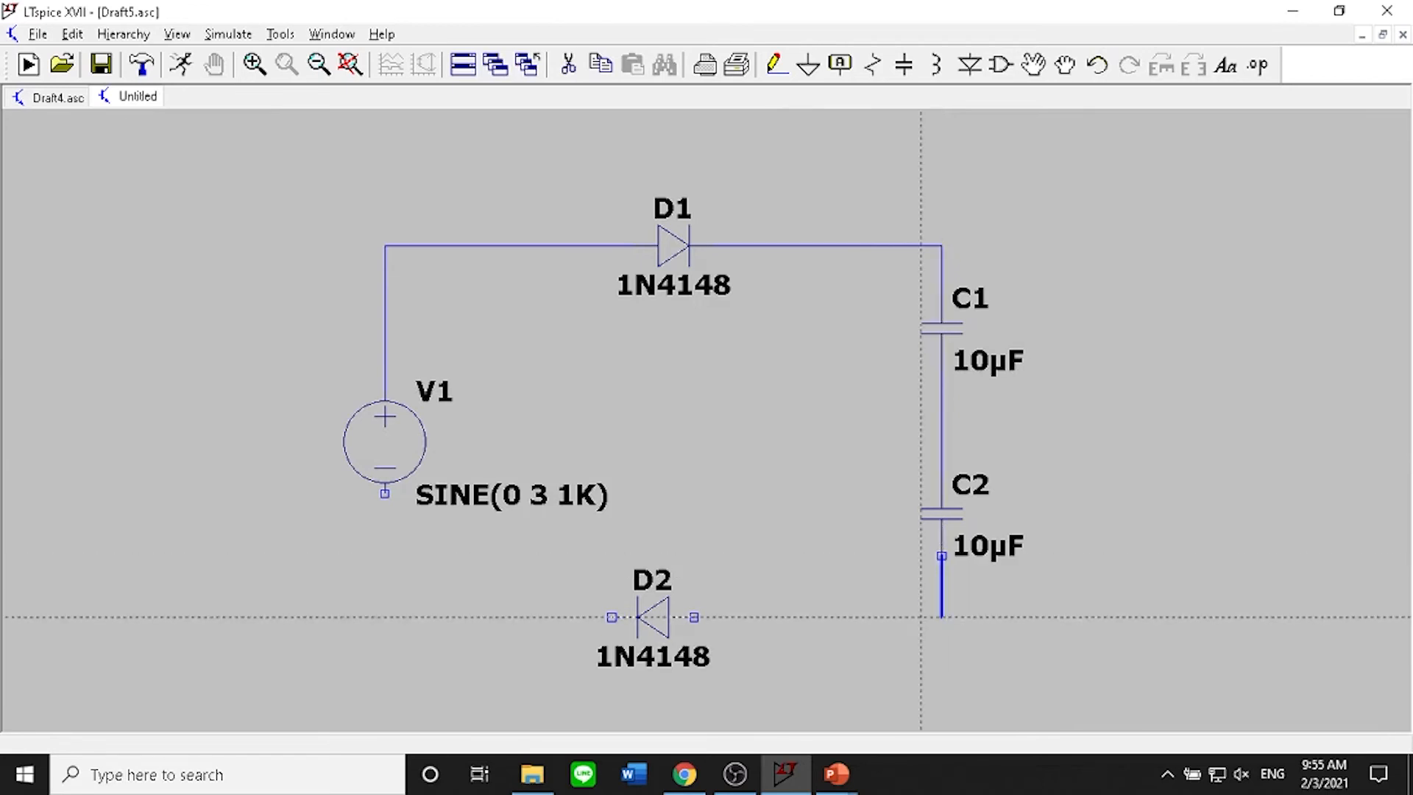
pyautogui.click(694, 616)
# Wire D2's cathode to V1's negative terminal
pyautogui.click(612, 617)
pyautogui.click(385, 617)
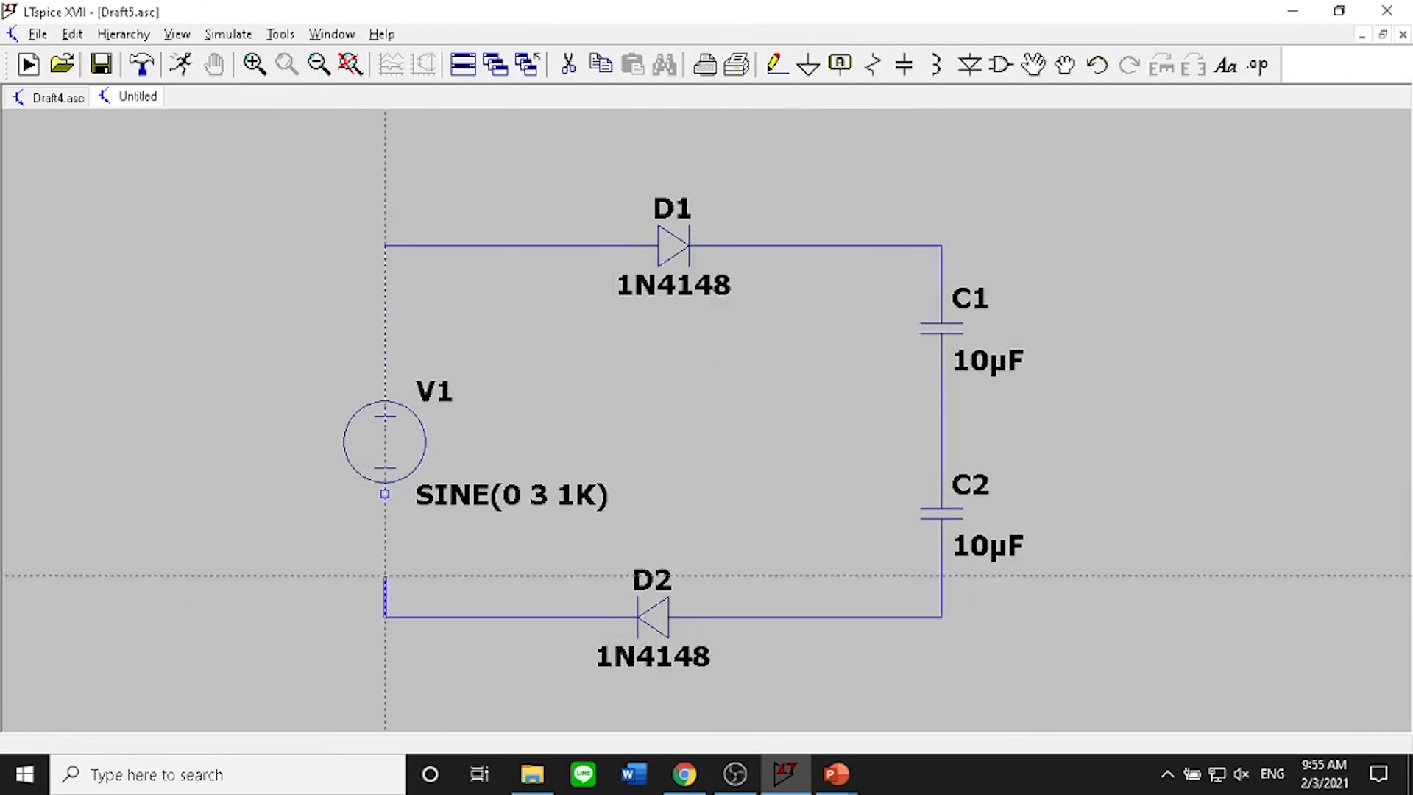
pyautogui.click(384, 493)
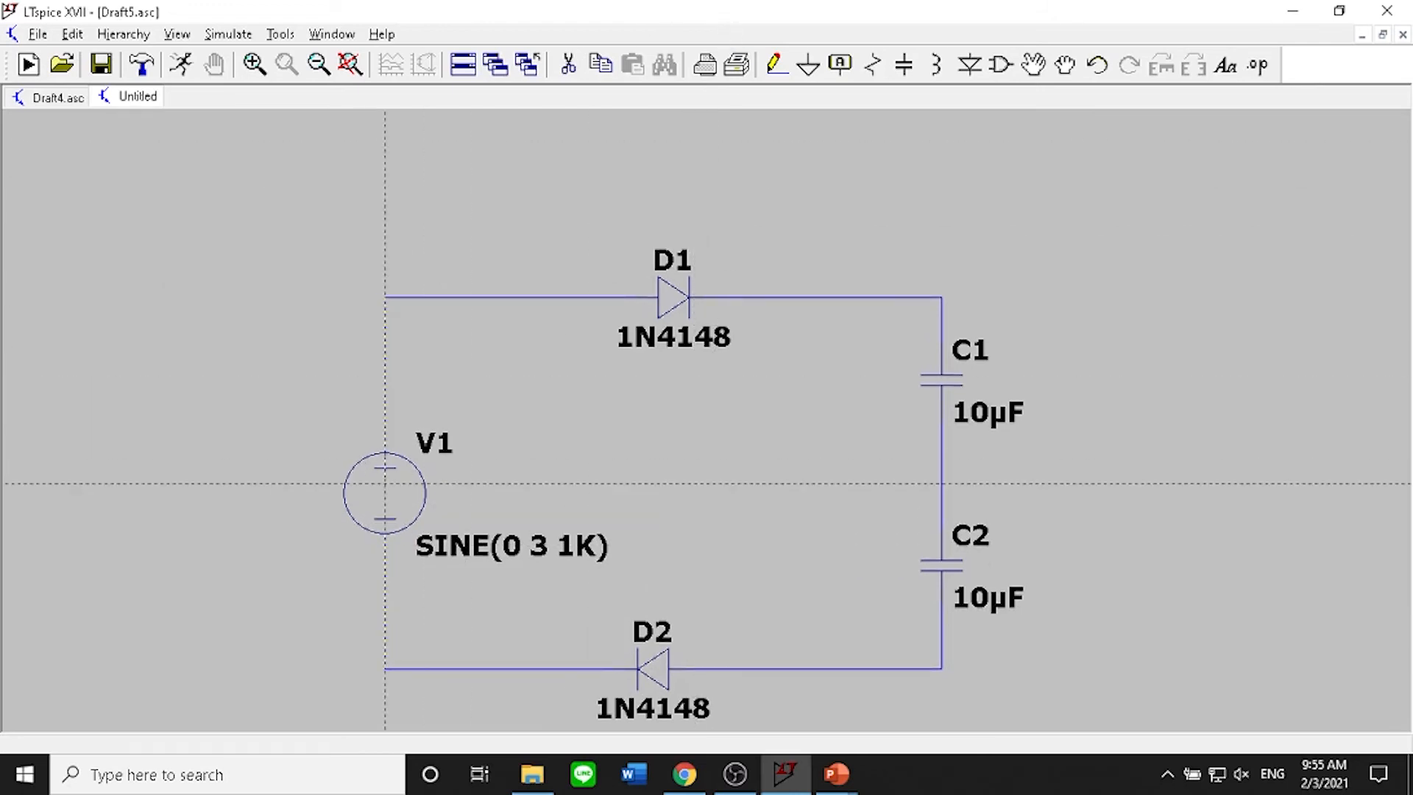
# Delete the vertical and horizontal wires joining V1's negative terminal to D2's cathode
pyautogui.press('Delete')
pyautogui.click(395, 601)
pyautogui.click(478, 670)
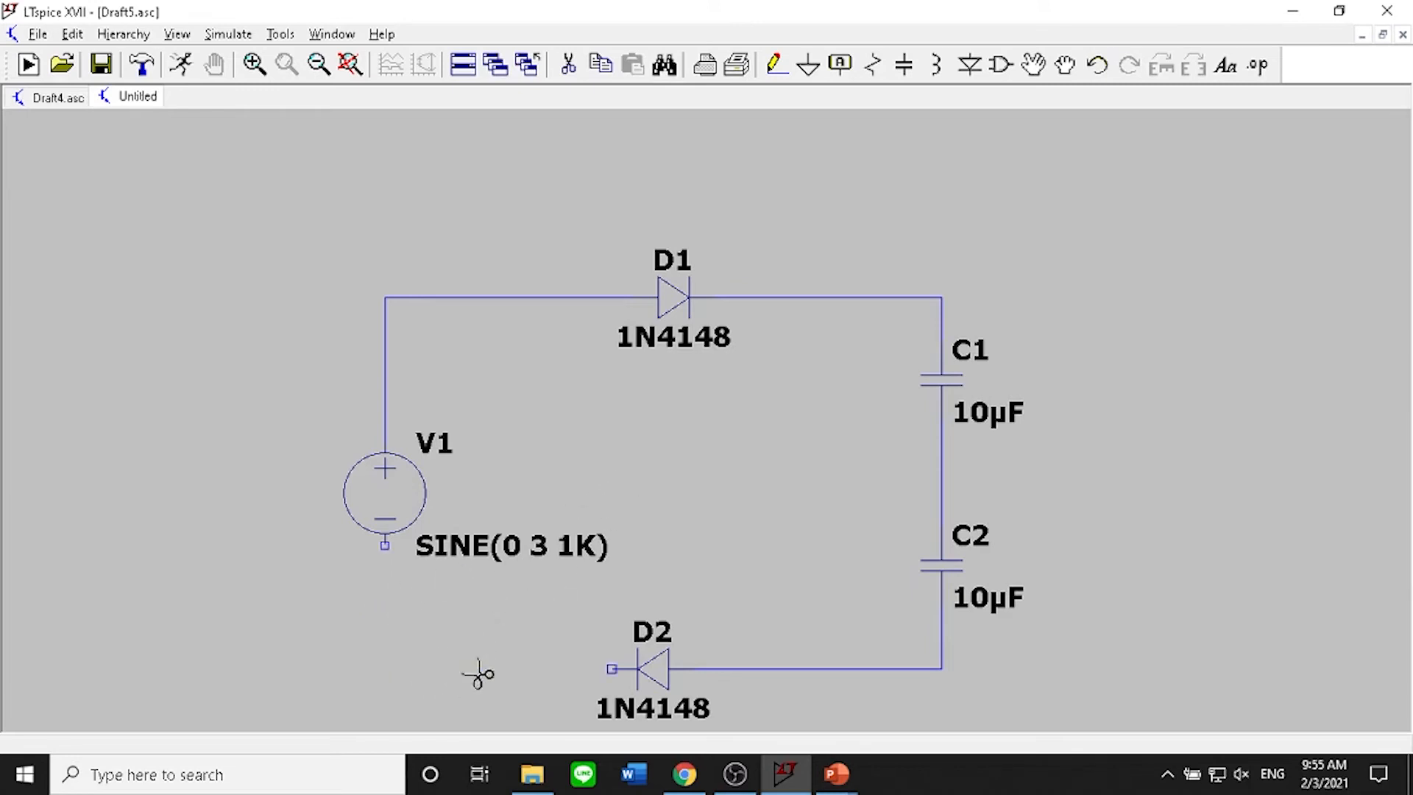
# Wire D2's cathode straight up to the wire between V1 and D1
pyautogui.click(778, 65)
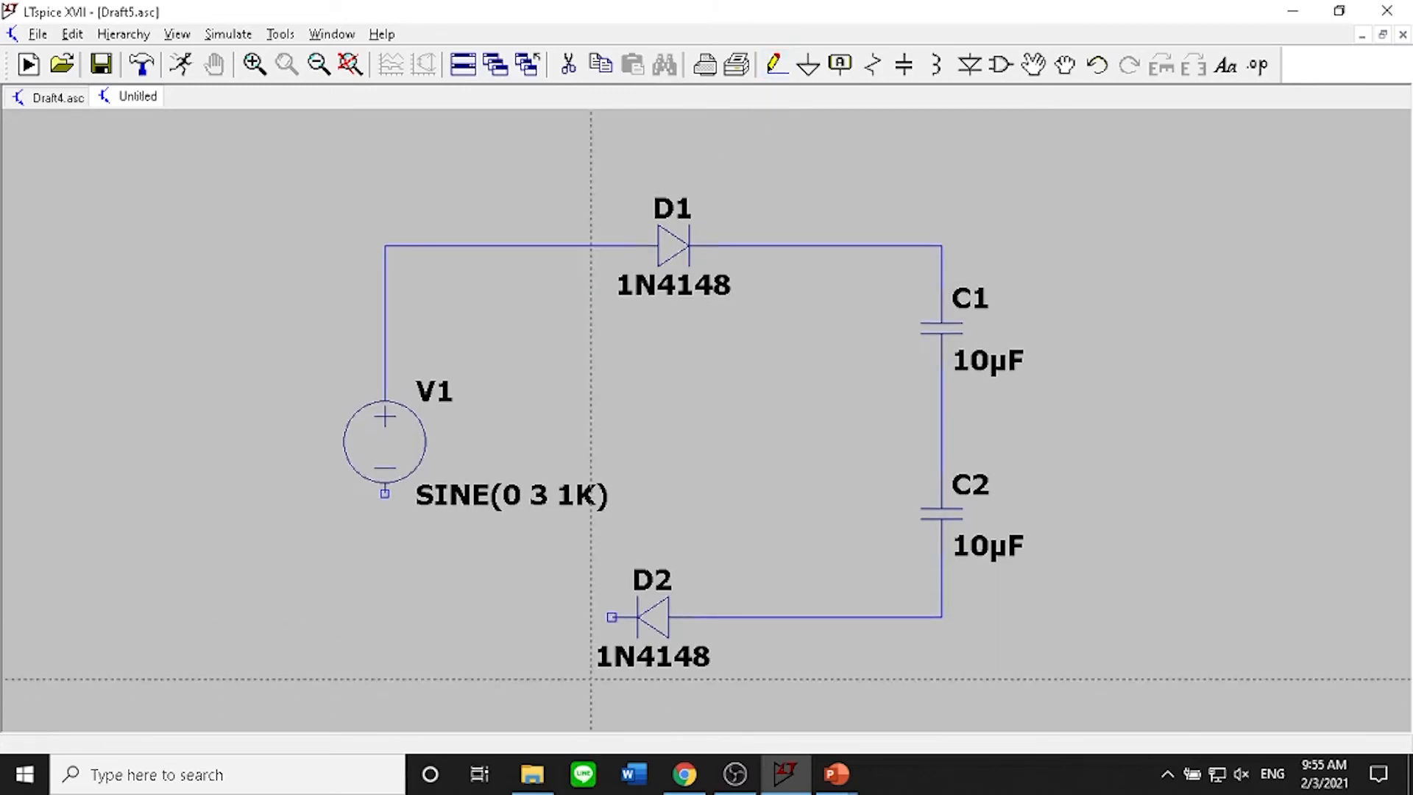
pyautogui.click(612, 616)
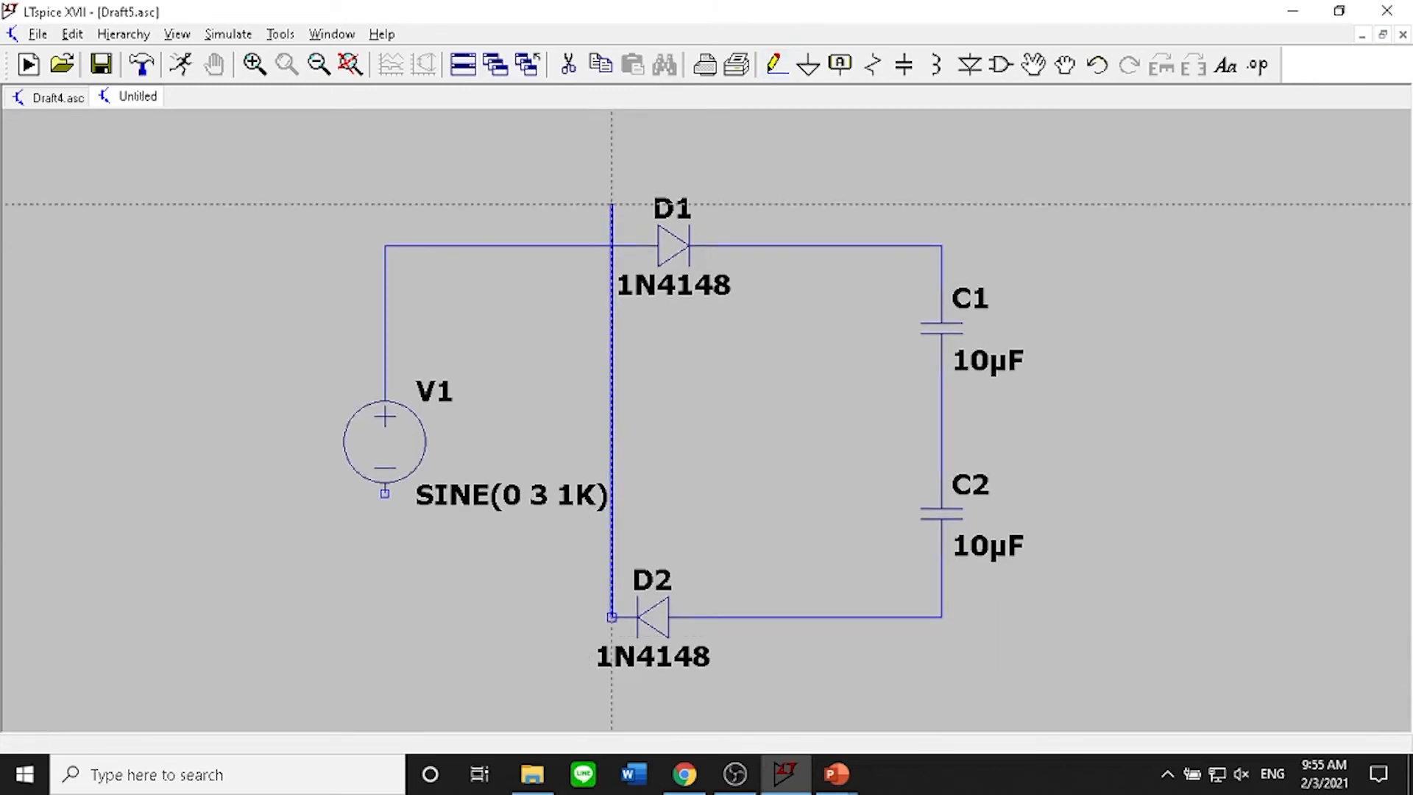
pyautogui.click(611, 245)
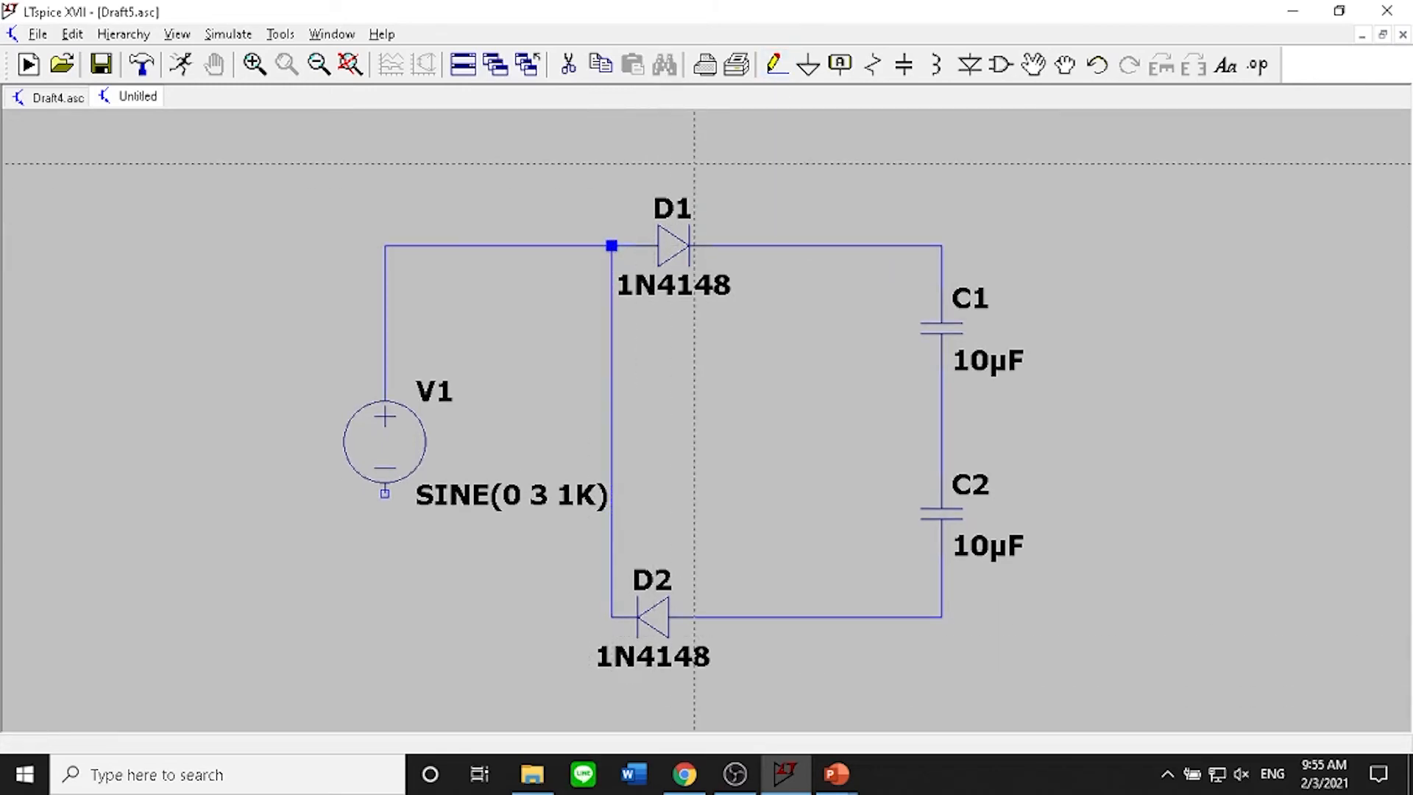
pyautogui.press('Escape')
pyautogui.click(779, 65)
pyautogui.click(50, 224)
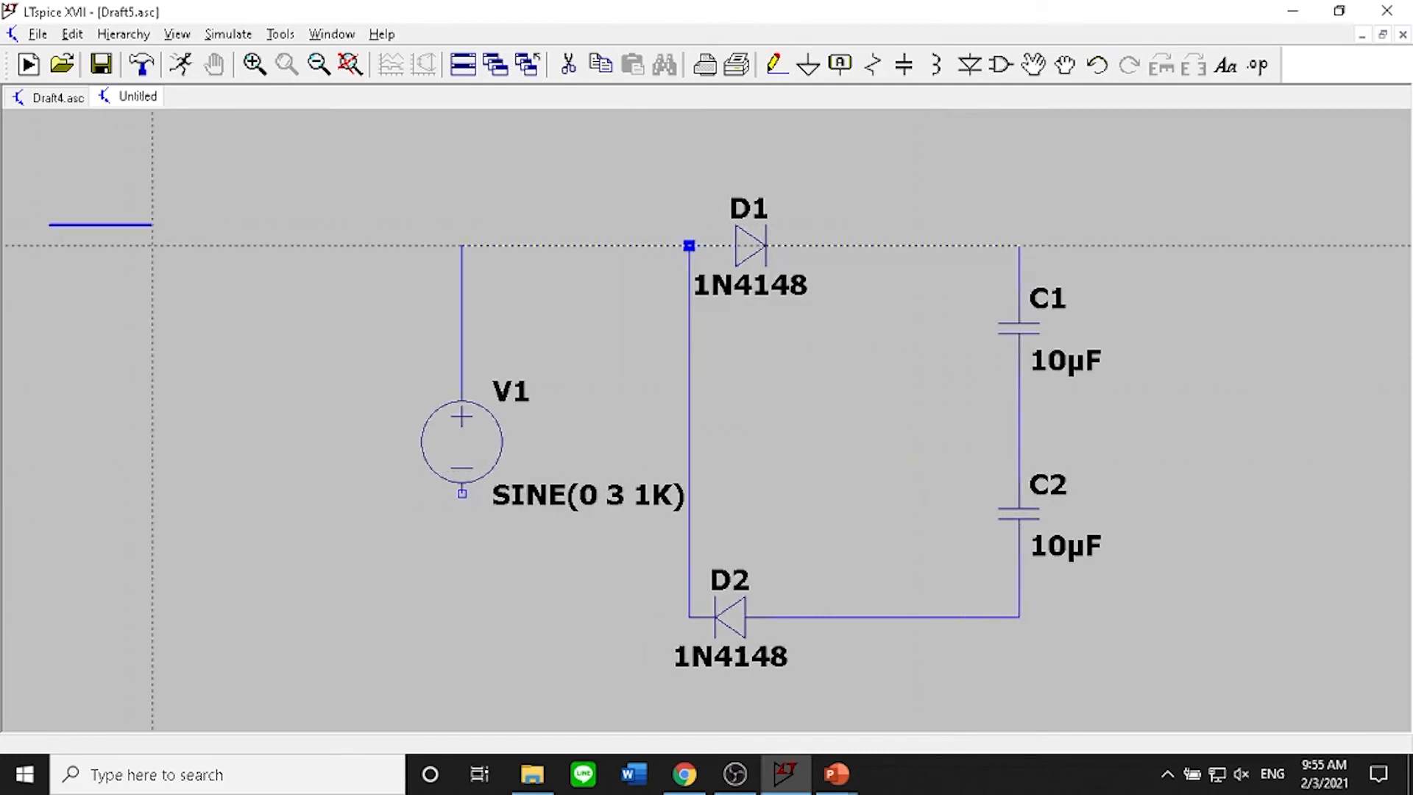
pyautogui.rightClick(152, 245)
pyautogui.rightClick(152, 245)
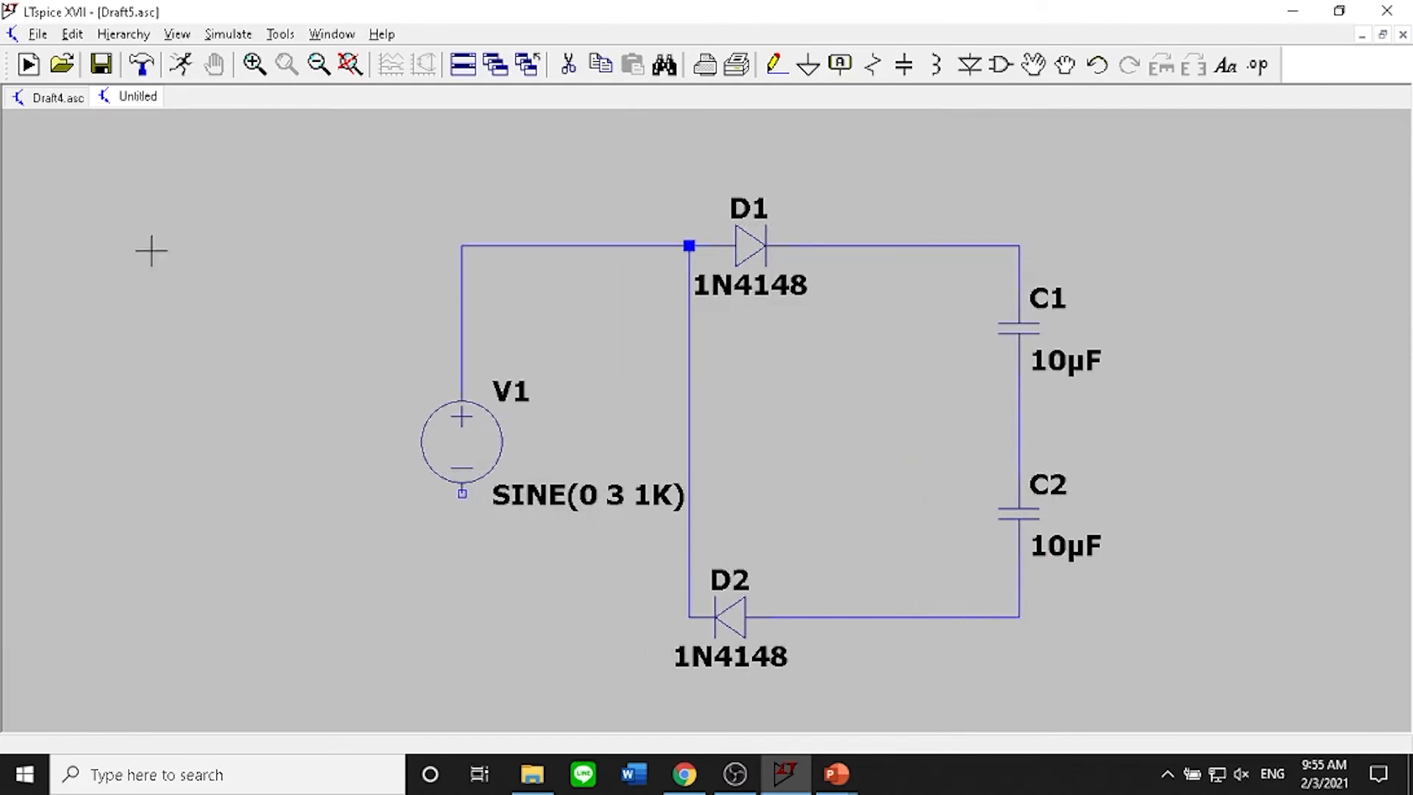
# Move V1 aside, clear of the circuit, and delete the vertical wire that led down from the upper wire to it
pyautogui.rightClick(151, 251)
pyautogui.click(268, 353)
pyautogui.click(440, 413)
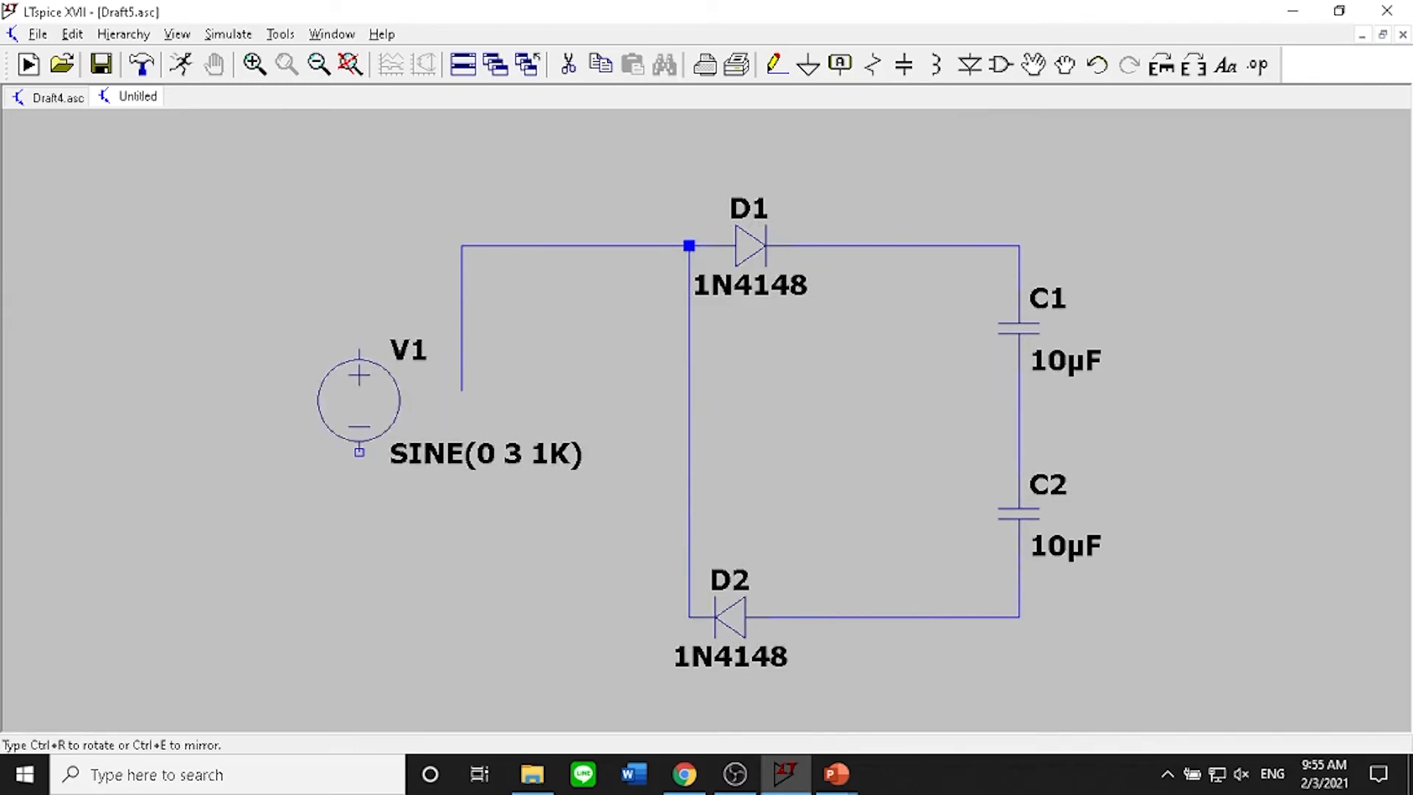
pyautogui.click(315, 396)
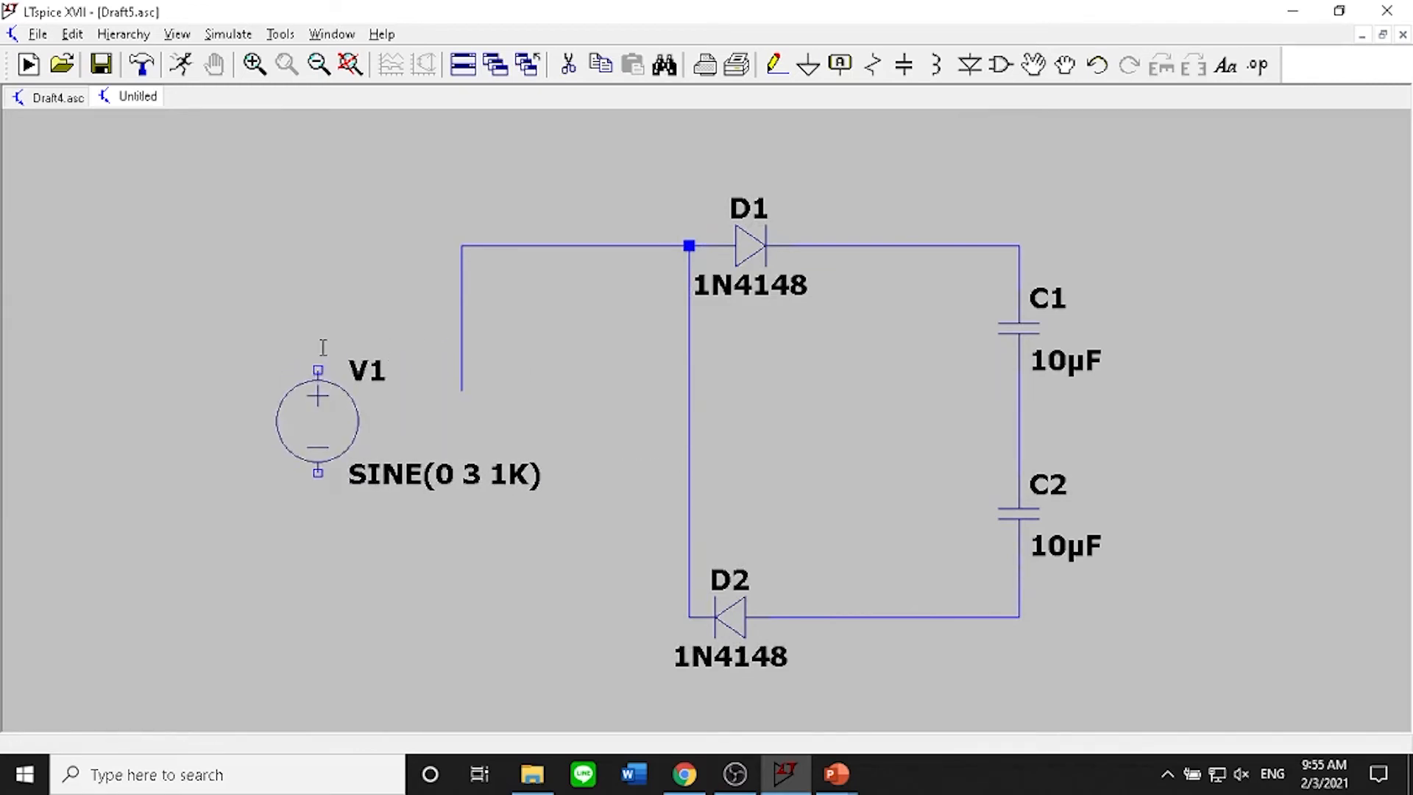
pyautogui.click(461, 344)
pyautogui.press('Escape')
# Move V1 back under the free end of the upper wire, a little higher than its original position
pyautogui.rightClick(288, 284)
pyautogui.moveTo(432, 397)
pyautogui.click(483, 384)
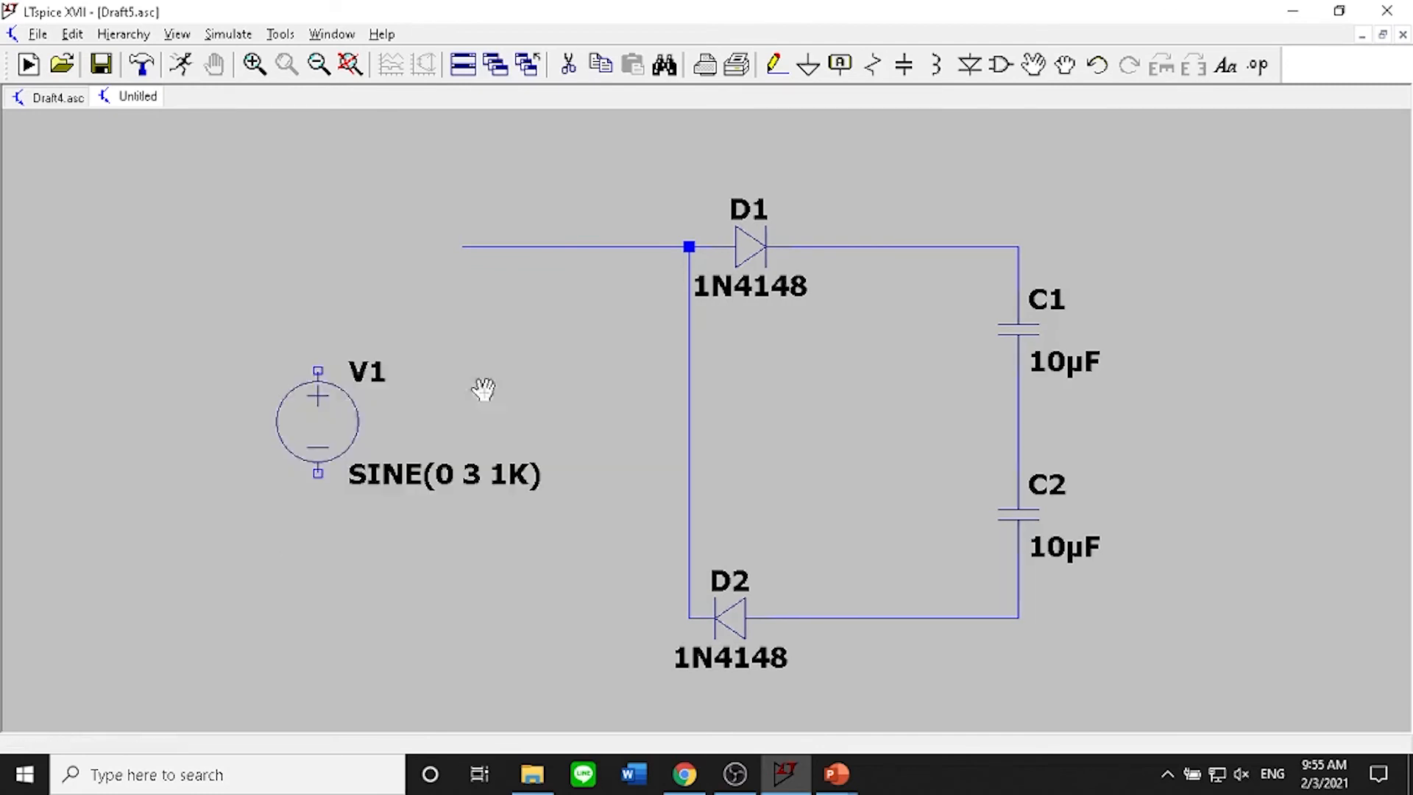
pyautogui.click(358, 410)
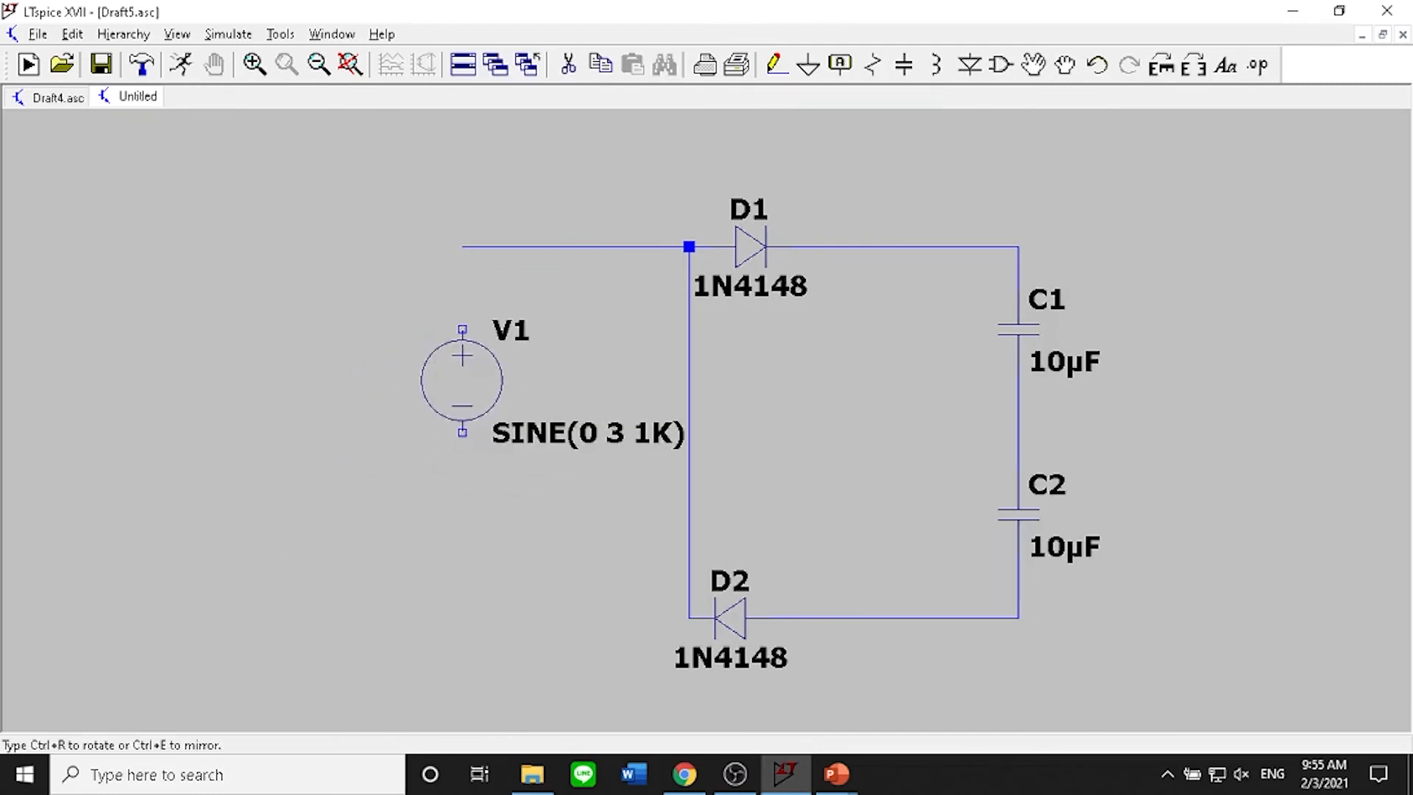
pyautogui.click(493, 362)
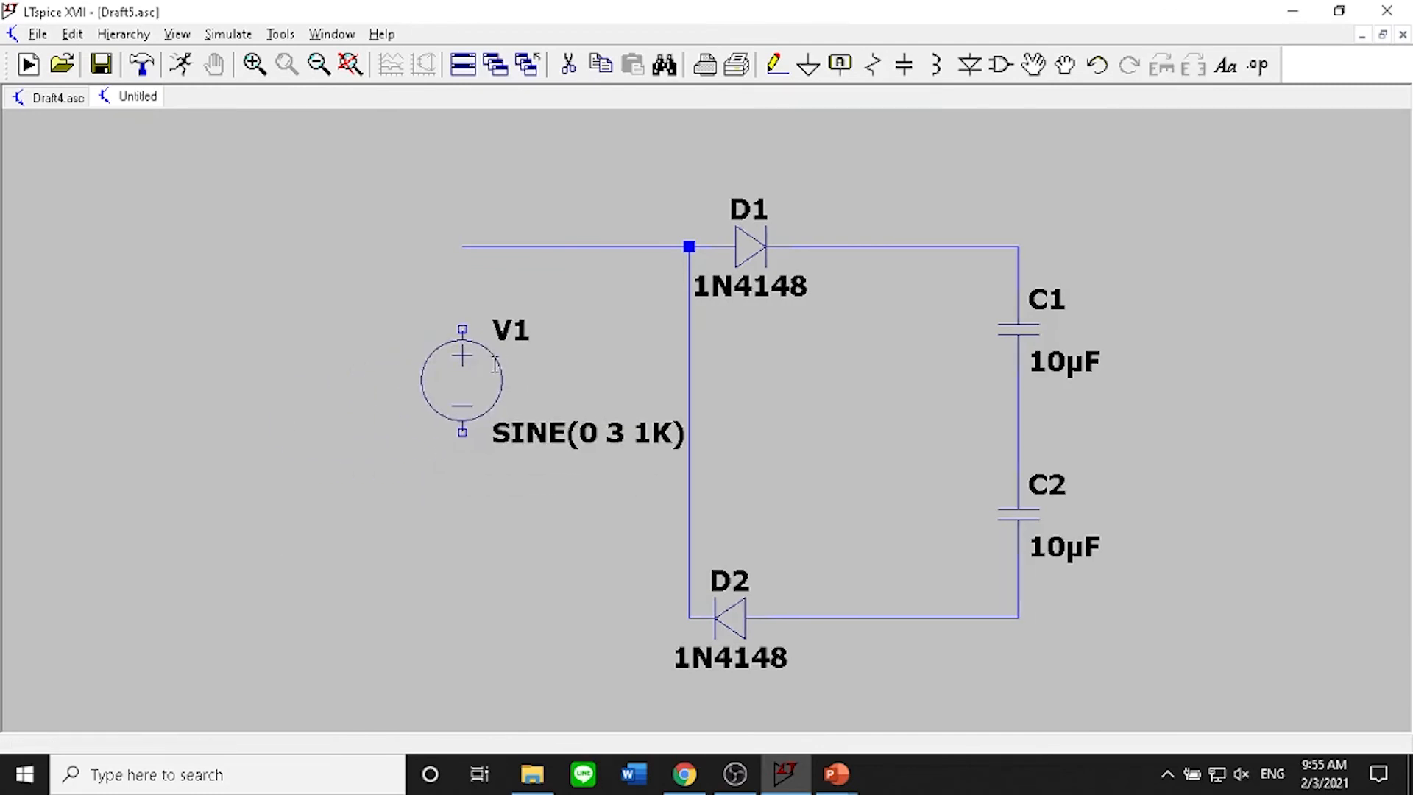
# Wire V1's positive terminal to the upper wire and its negative terminal to the node between C1 and C2
pyautogui.click(775, 65)
pyautogui.click(463, 246)
pyautogui.click(462, 329)
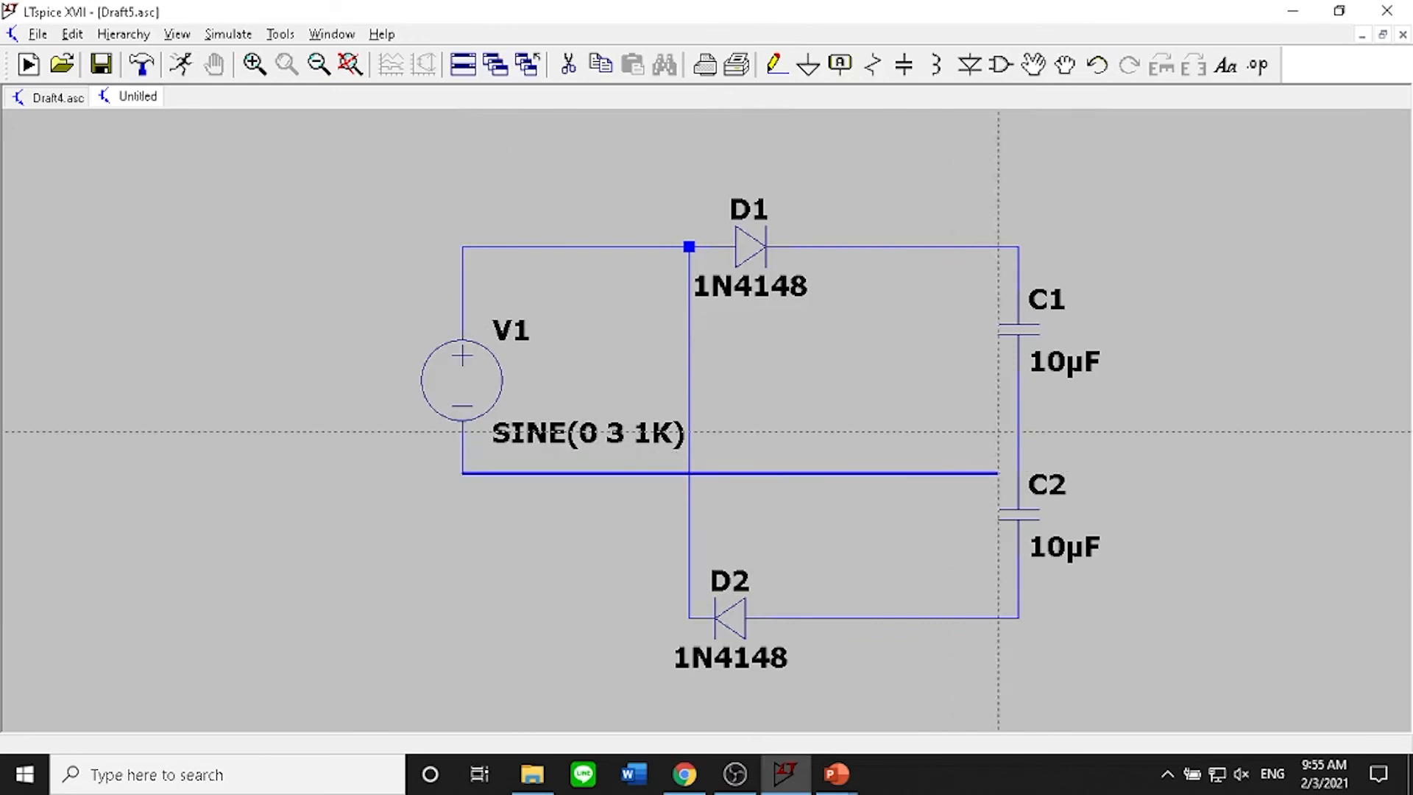
pyautogui.click(1018, 472)
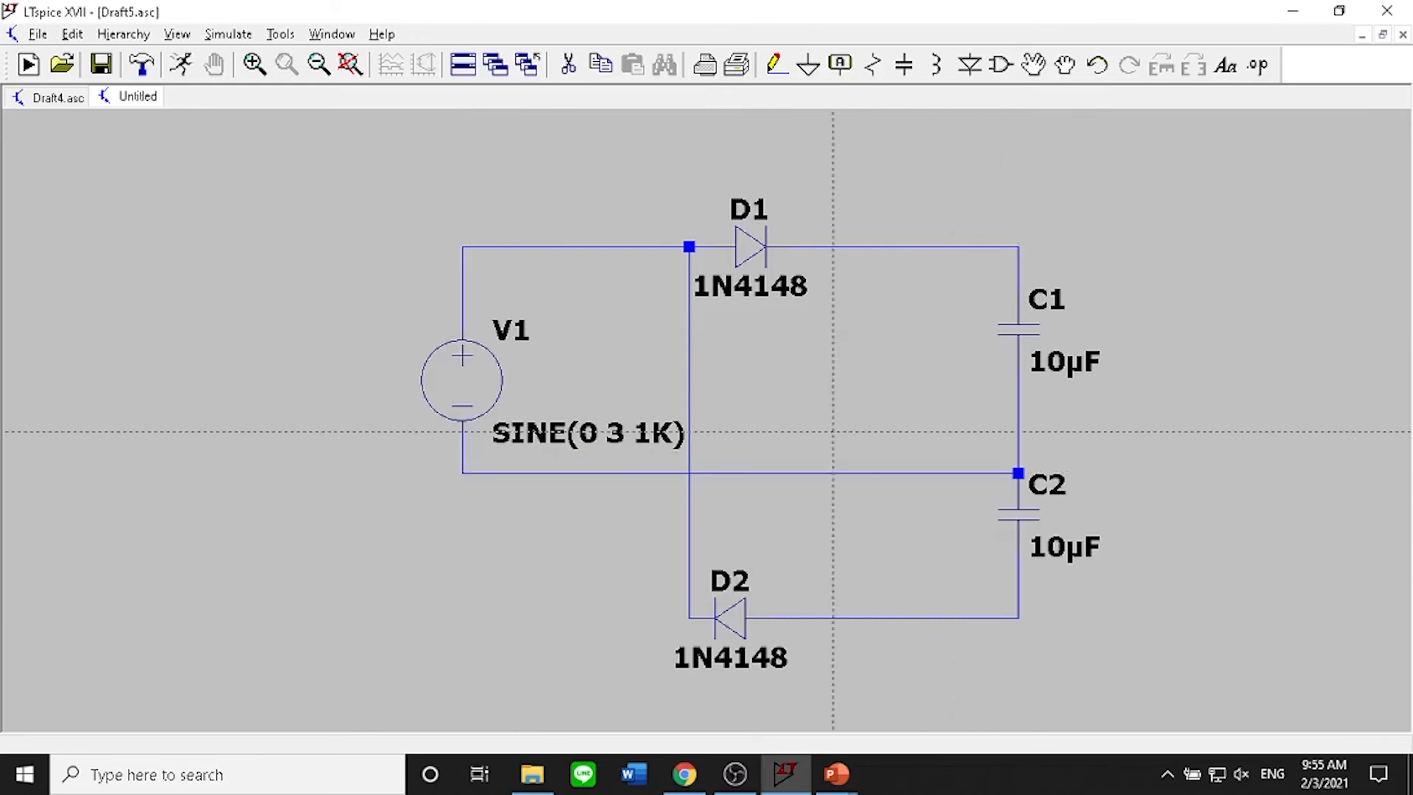
pyautogui.press('Escape')
# Move C2 slightly down in its column to leave a gap below the C1 node
pyautogui.rightClick(1352, 492)
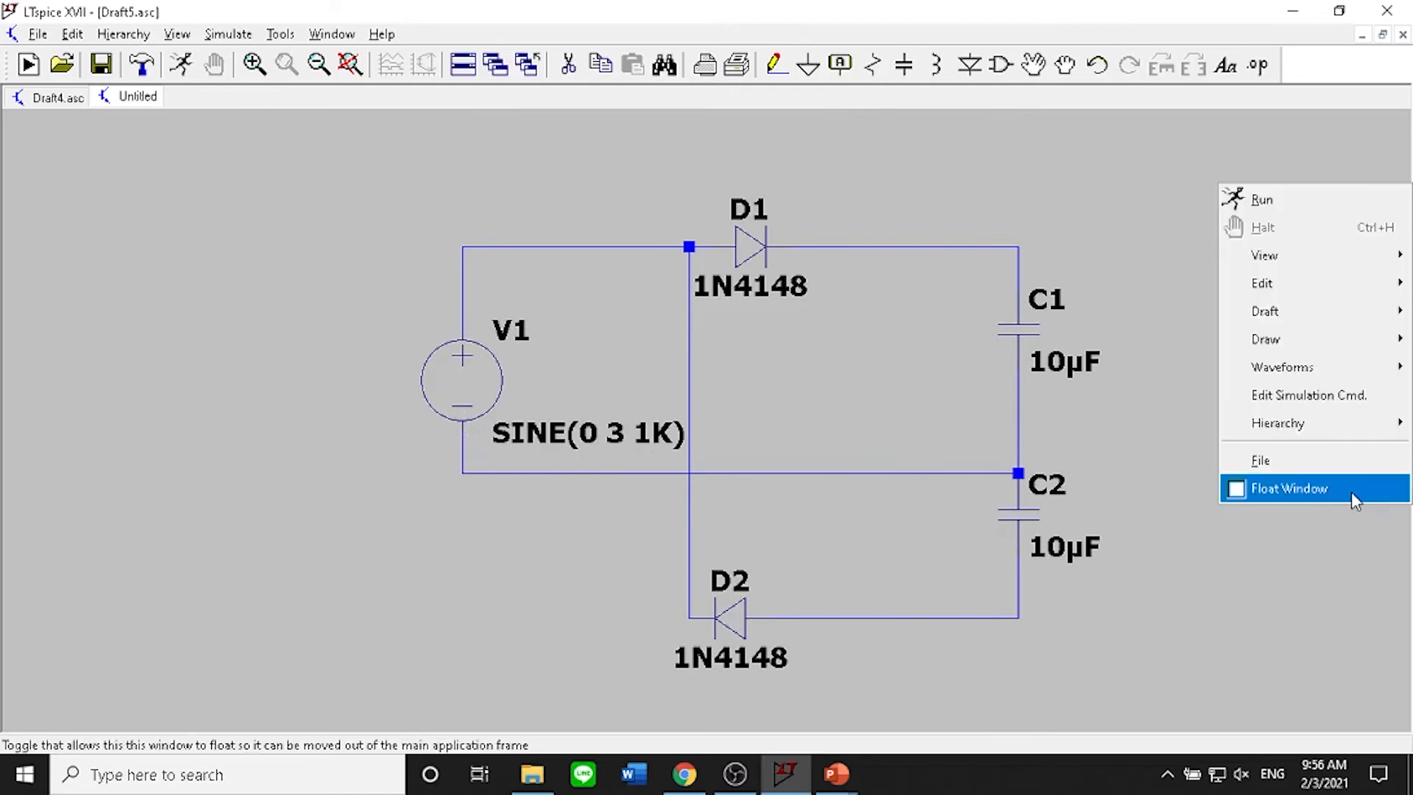
pyautogui.moveTo(1277, 291)
pyautogui.click(1175, 298)
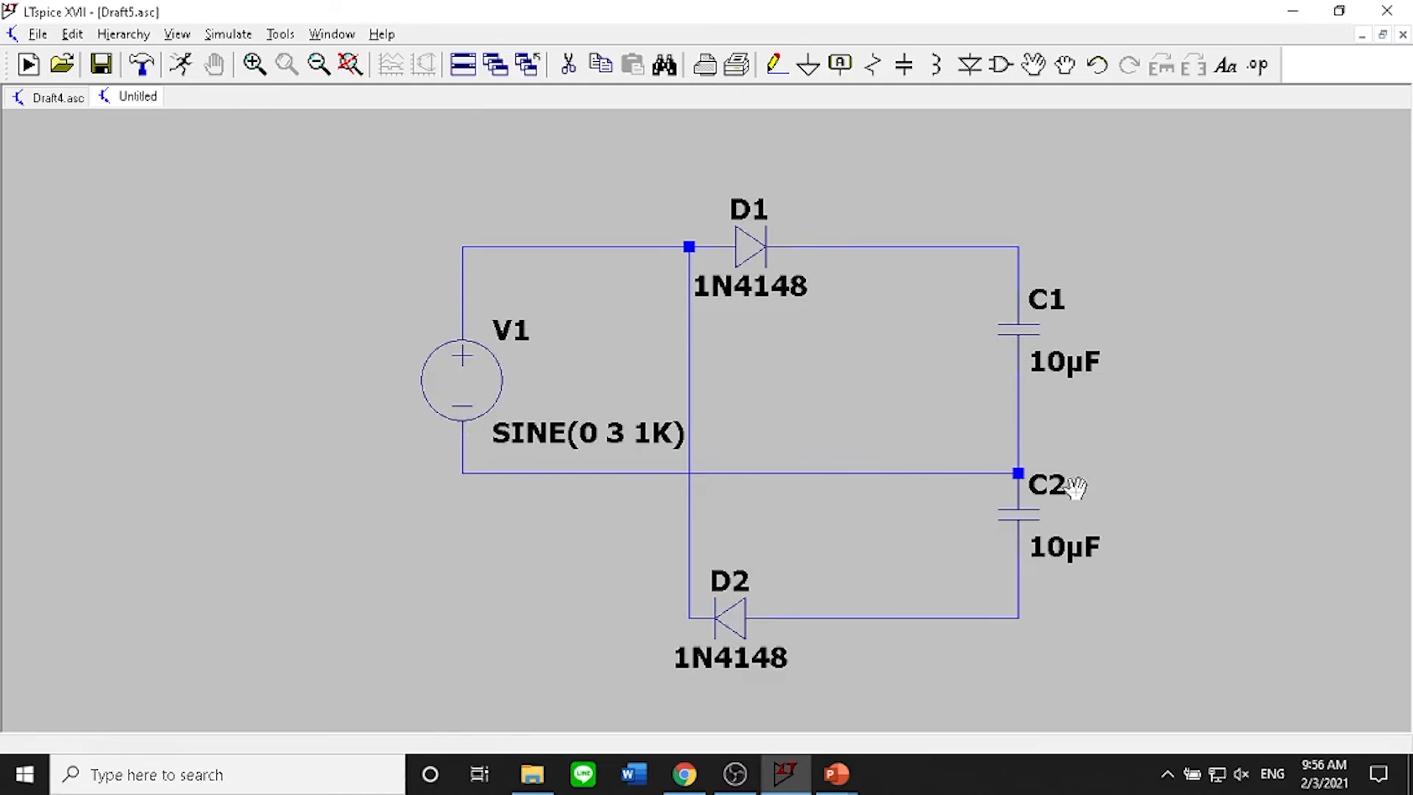
pyautogui.click(1075, 486)
pyautogui.click(1018, 563)
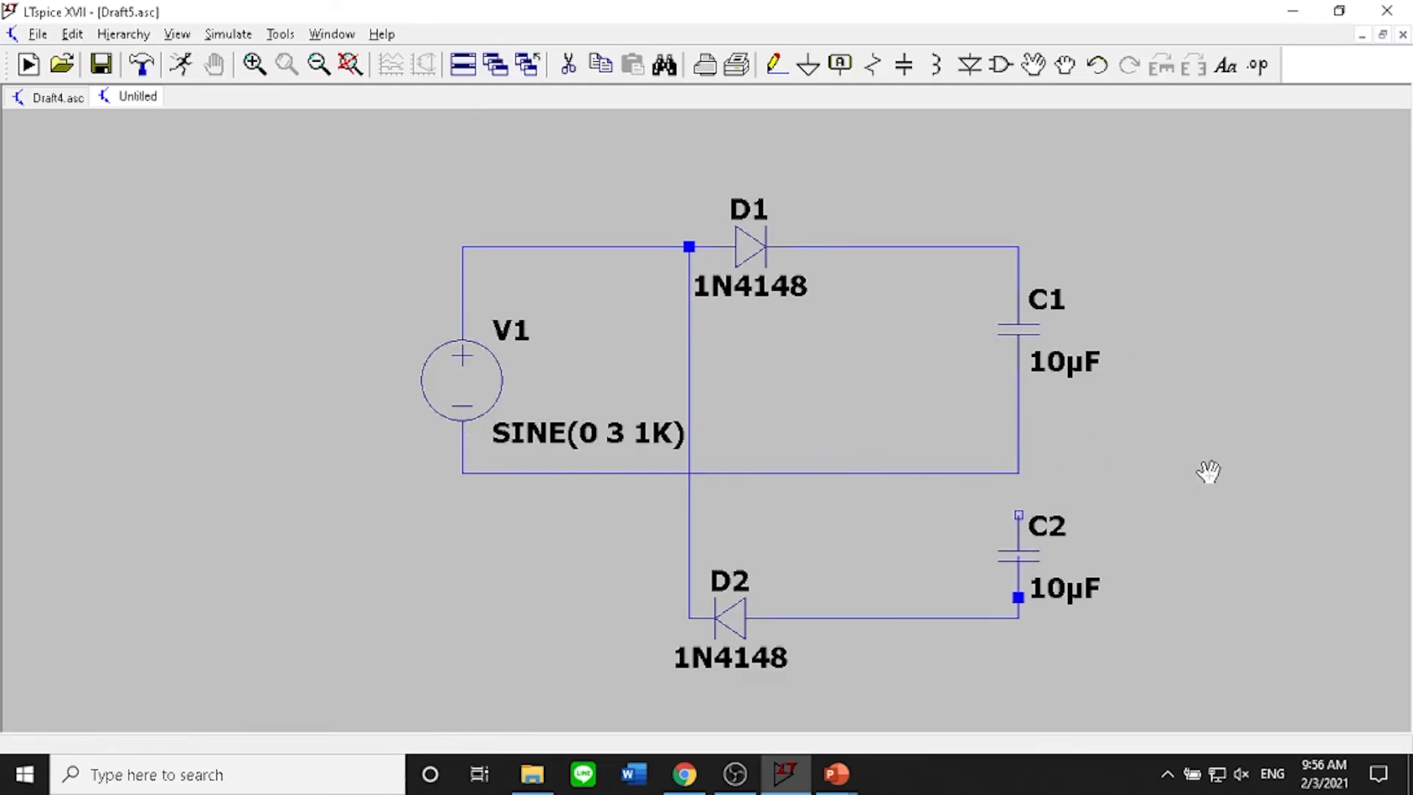
# Move the leftover vertical wire segment out from C2 to the empty area beside it
pyautogui.click(1016, 557)
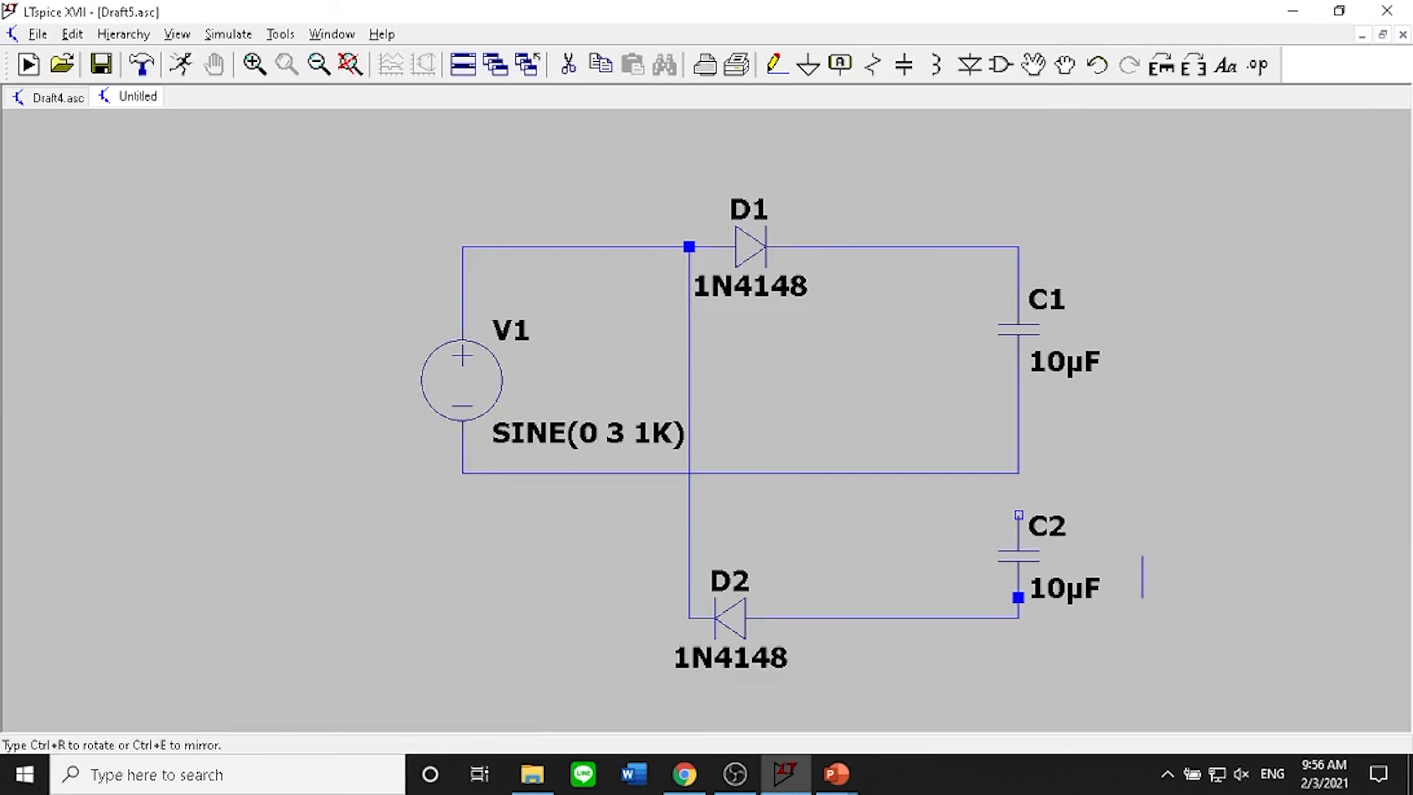
pyautogui.rightClick(1197, 409)
pyautogui.rightClick(1213, 359)
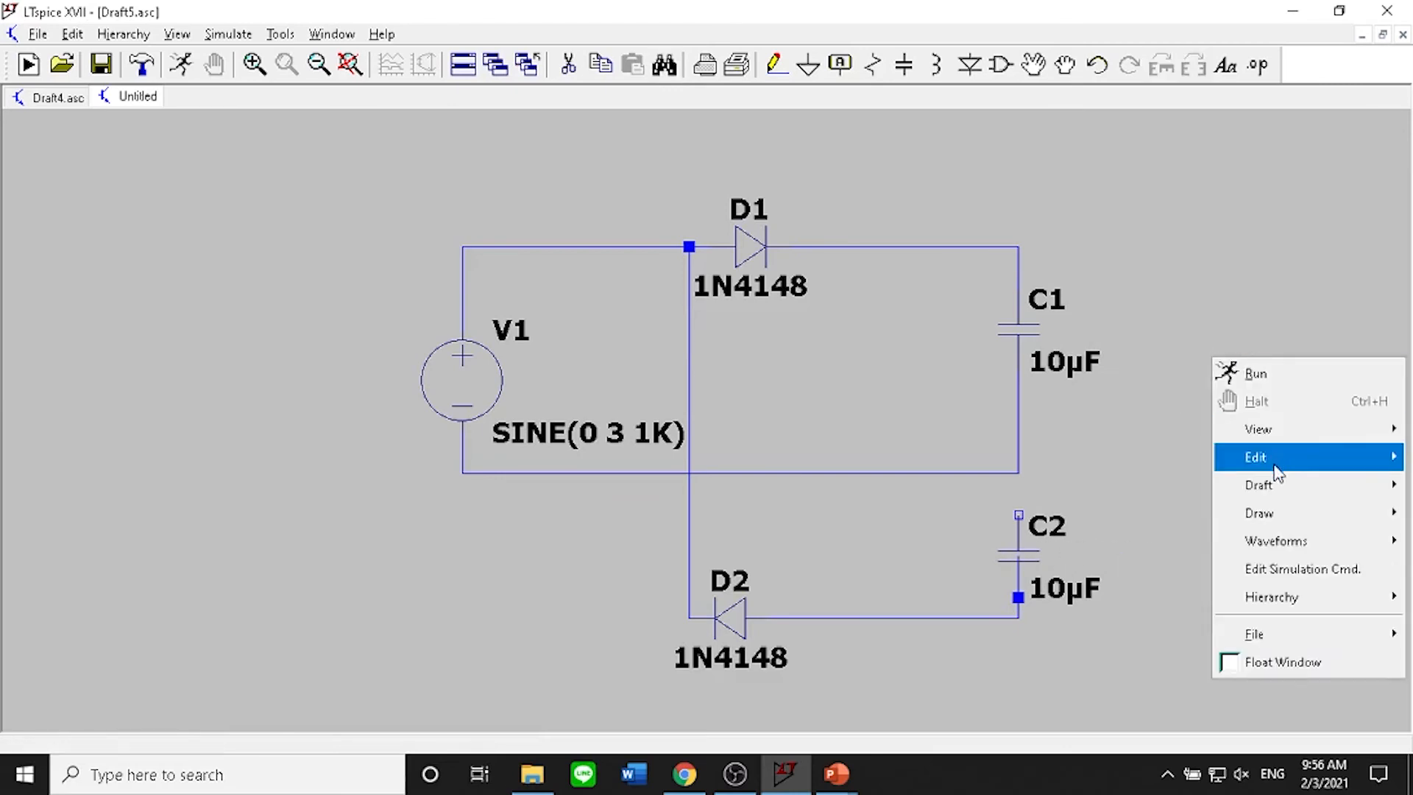
pyautogui.moveTo(1278, 464)
pyautogui.click(1176, 468)
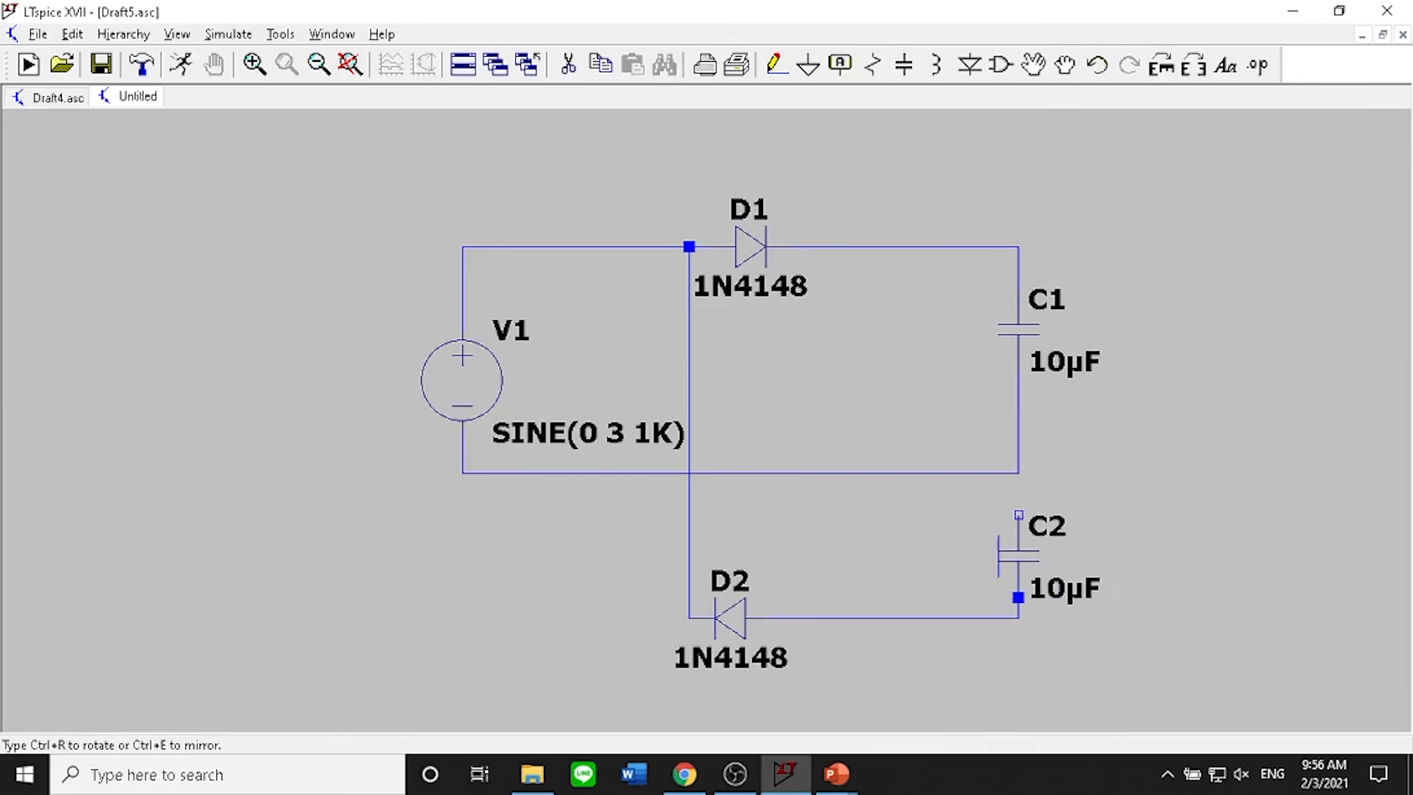
pyautogui.rightClick(1237, 417)
pyautogui.moveTo(1263, 512)
pyautogui.click(1127, 508)
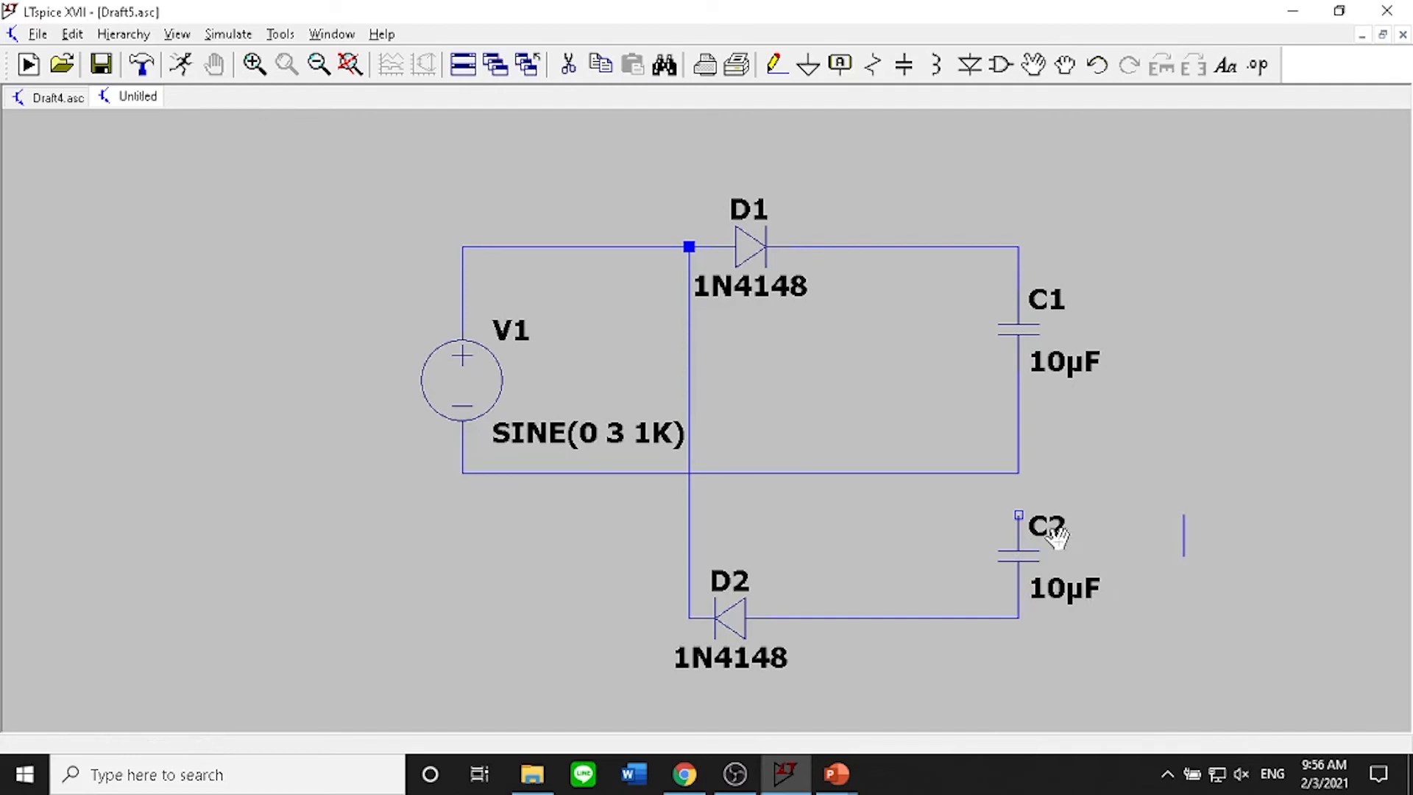
# Move C2 aside, and return it to its column directly above the end of the D2 wire
pyautogui.click(1006, 554)
pyautogui.click(1088, 534)
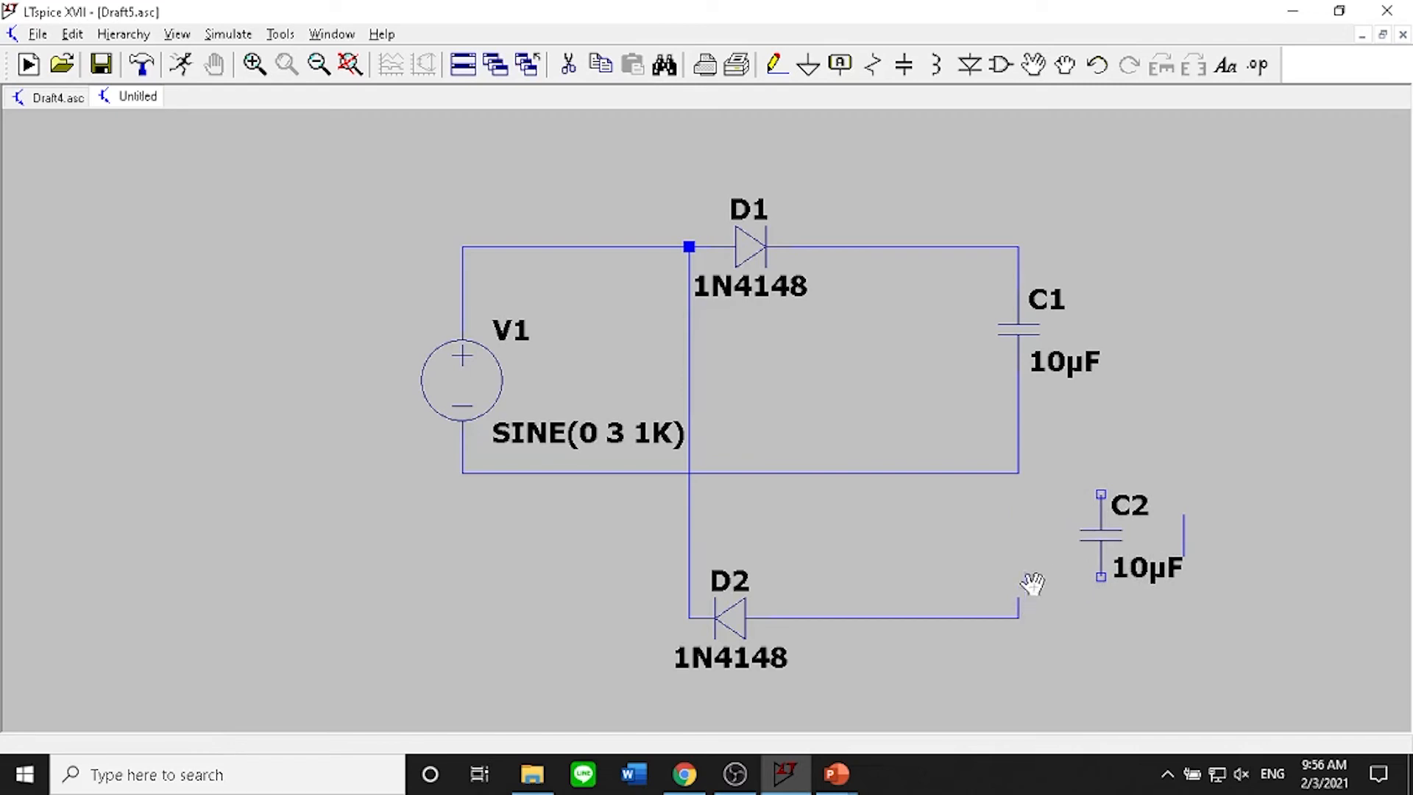
pyautogui.click(1093, 536)
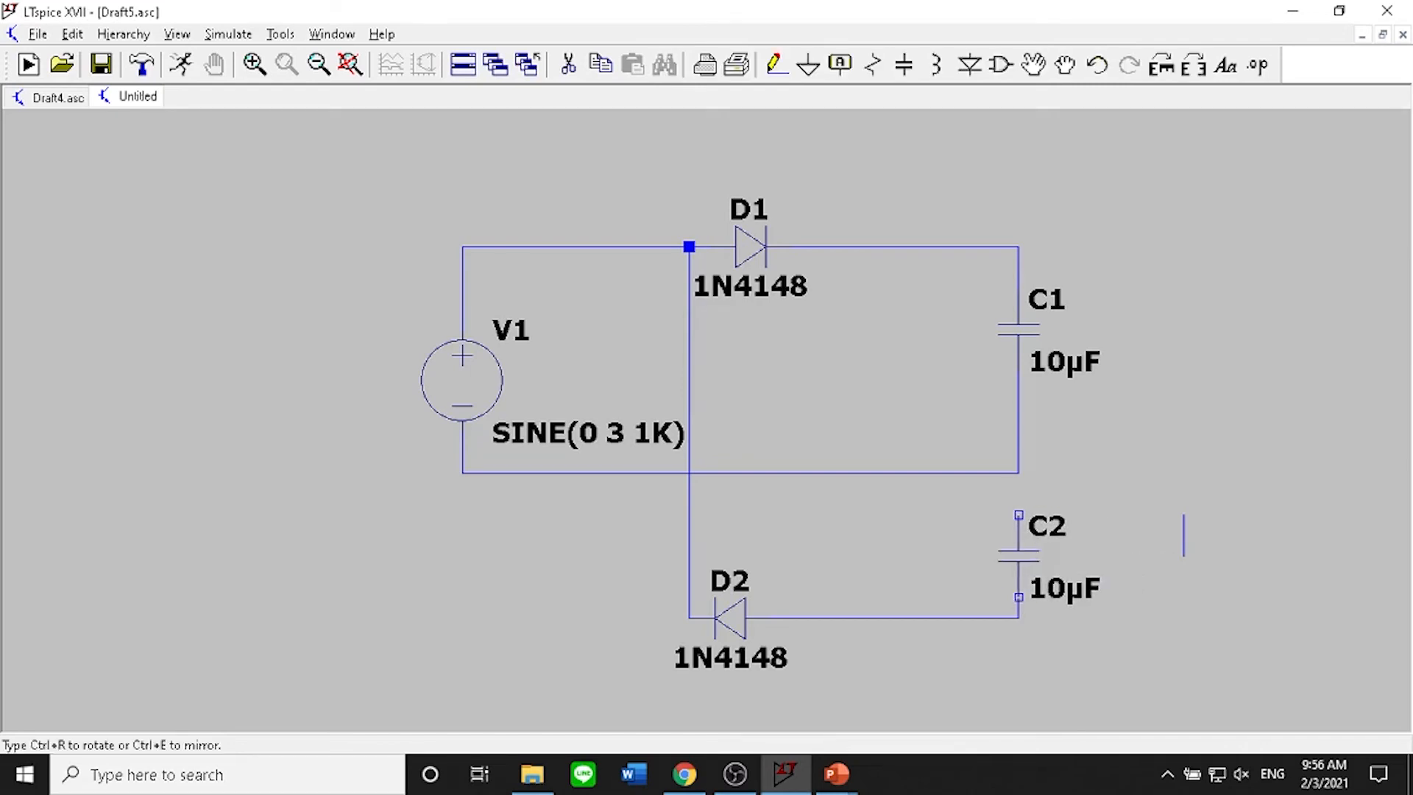
pyautogui.click(1019, 547)
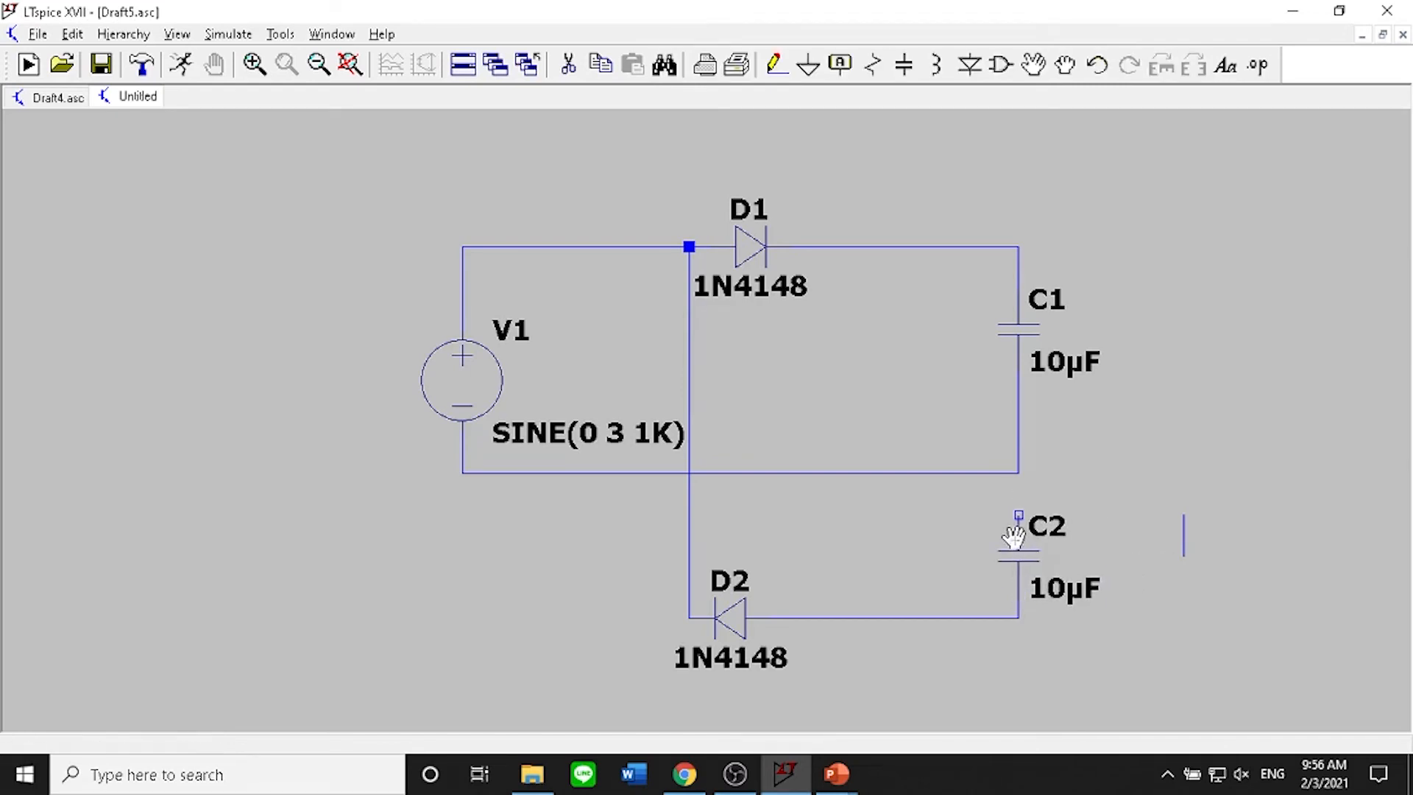
pyautogui.press('Escape')
# Wire the upper end of C2 to the node joining C1 and V1's negative terminal
pyautogui.click(774, 64)
pyautogui.click(1019, 515)
pyautogui.press('Escape')
# Place a ground on the wire between D2 and C2, and delete the stray wire segment beside C2
pyautogui.click(808, 64)
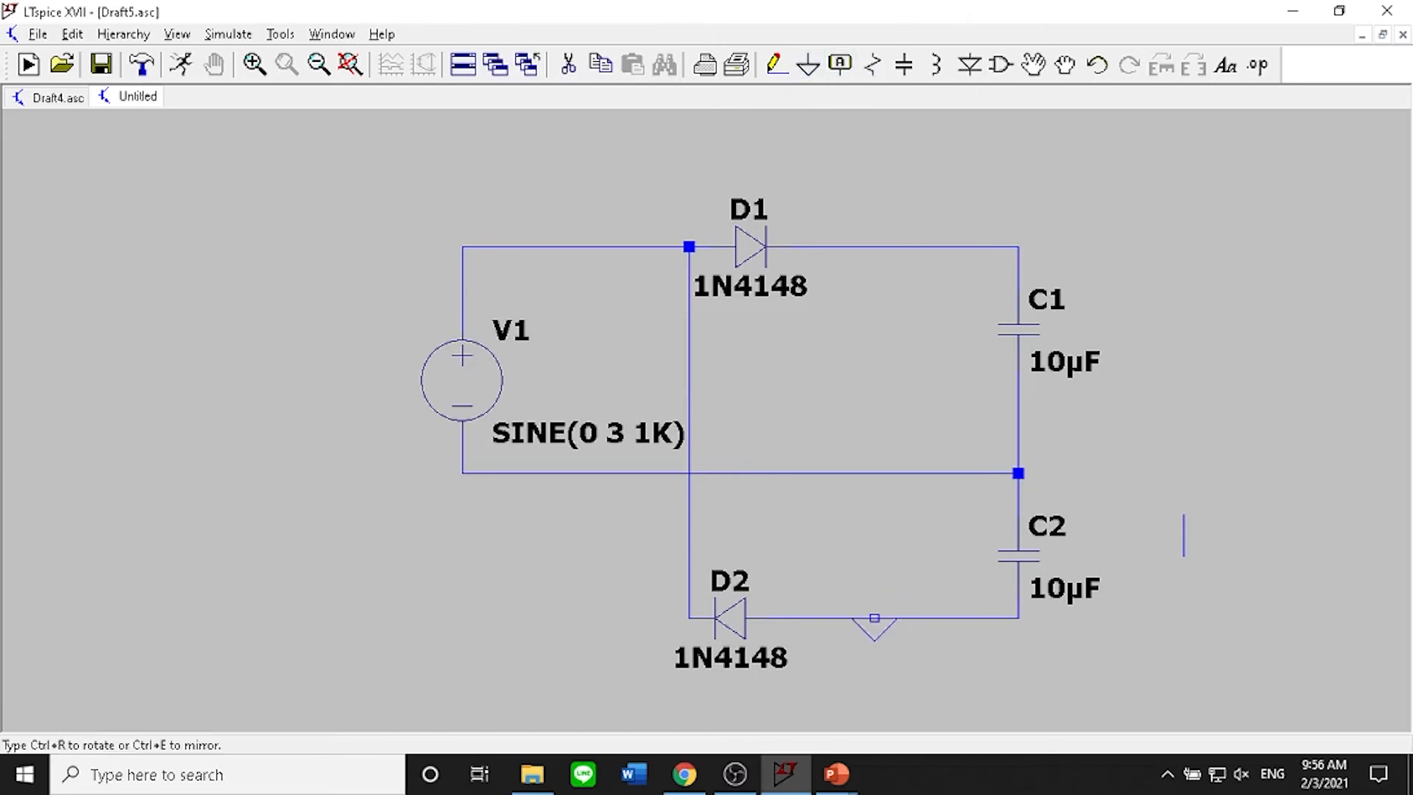
pyautogui.click(895, 618)
pyautogui.press('Escape')
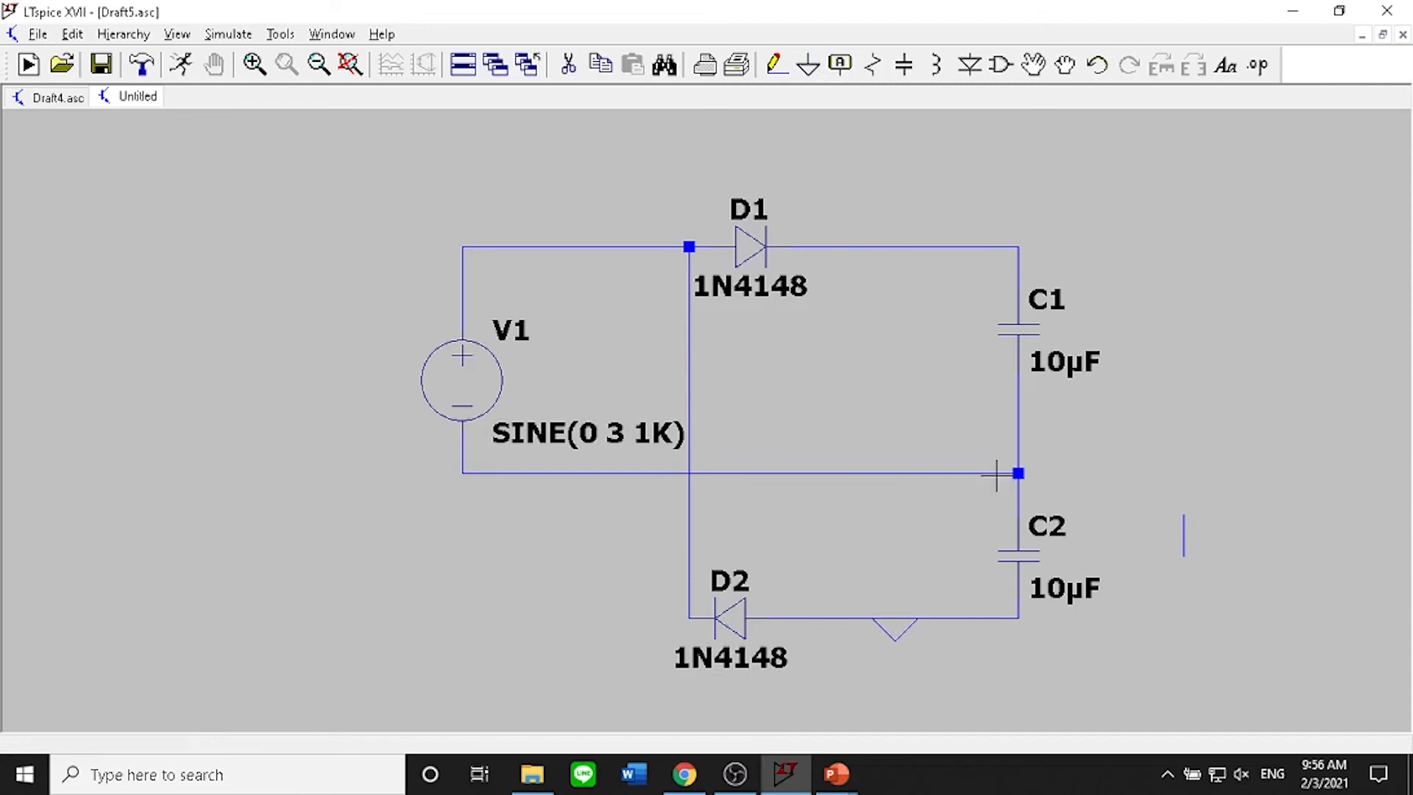
pyautogui.press('F5')
pyautogui.click(1183, 537)
# Set up a transient analysis with a 50m stop time and place its directive below V1
pyautogui.click(216, 37)
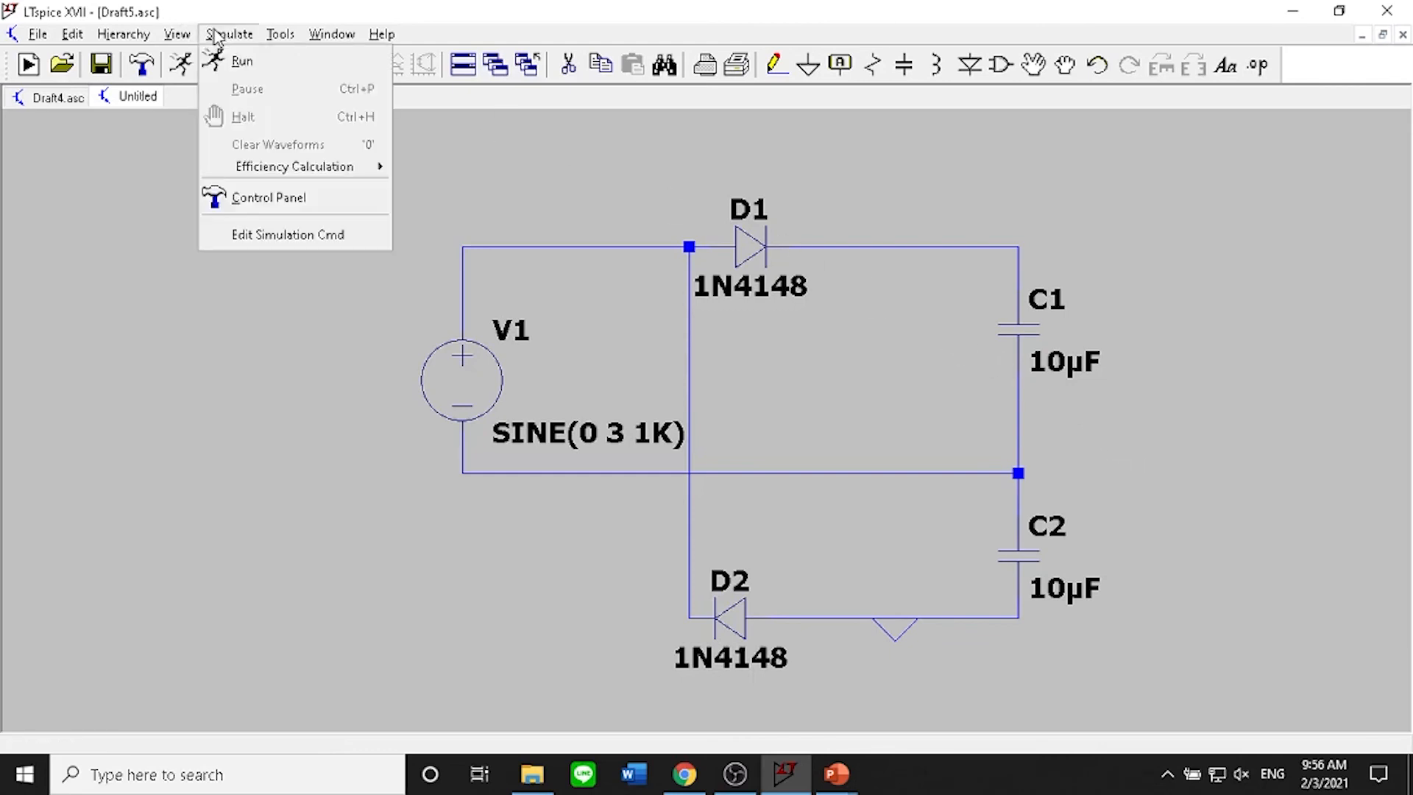
pyautogui.click(282, 234)
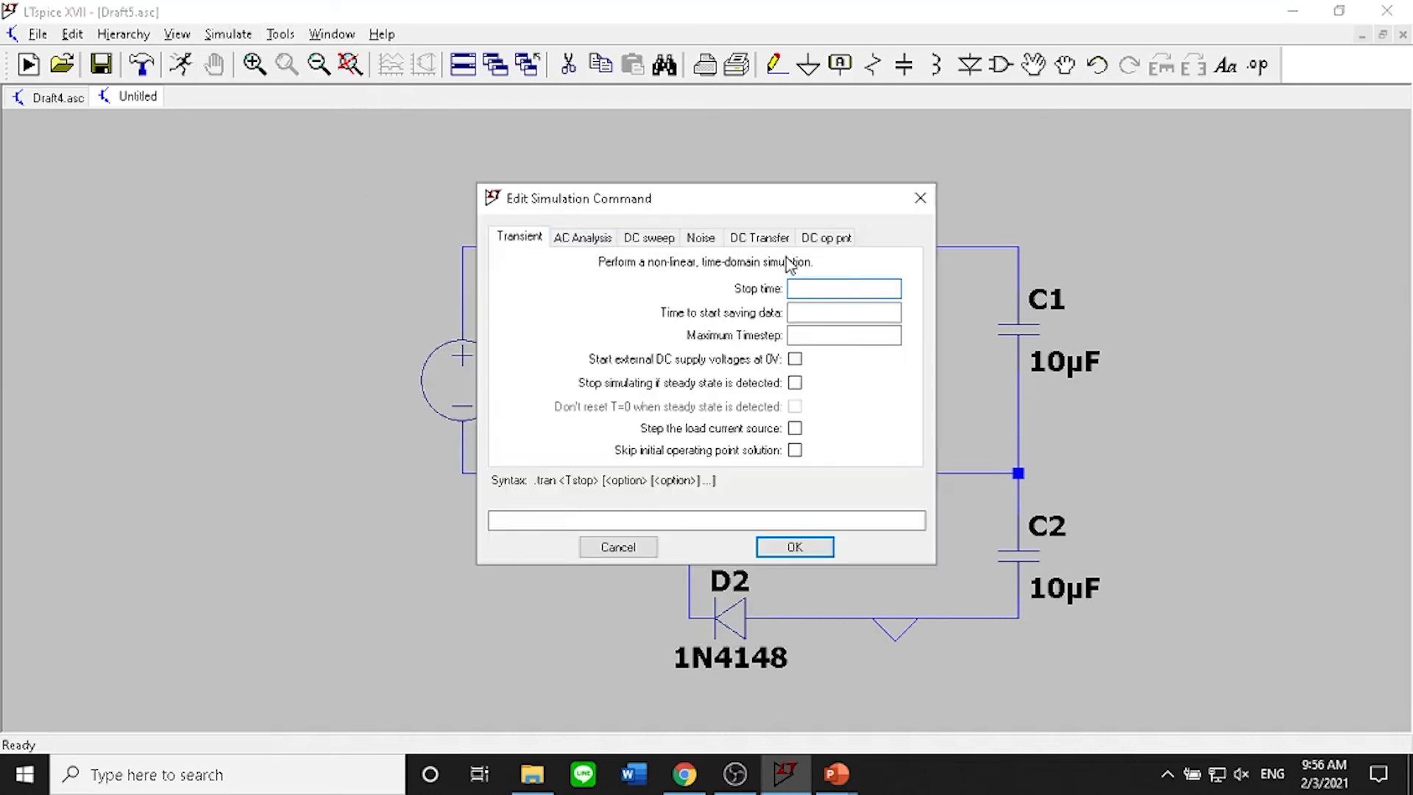
pyautogui.write('50m')
pyautogui.press('Return')
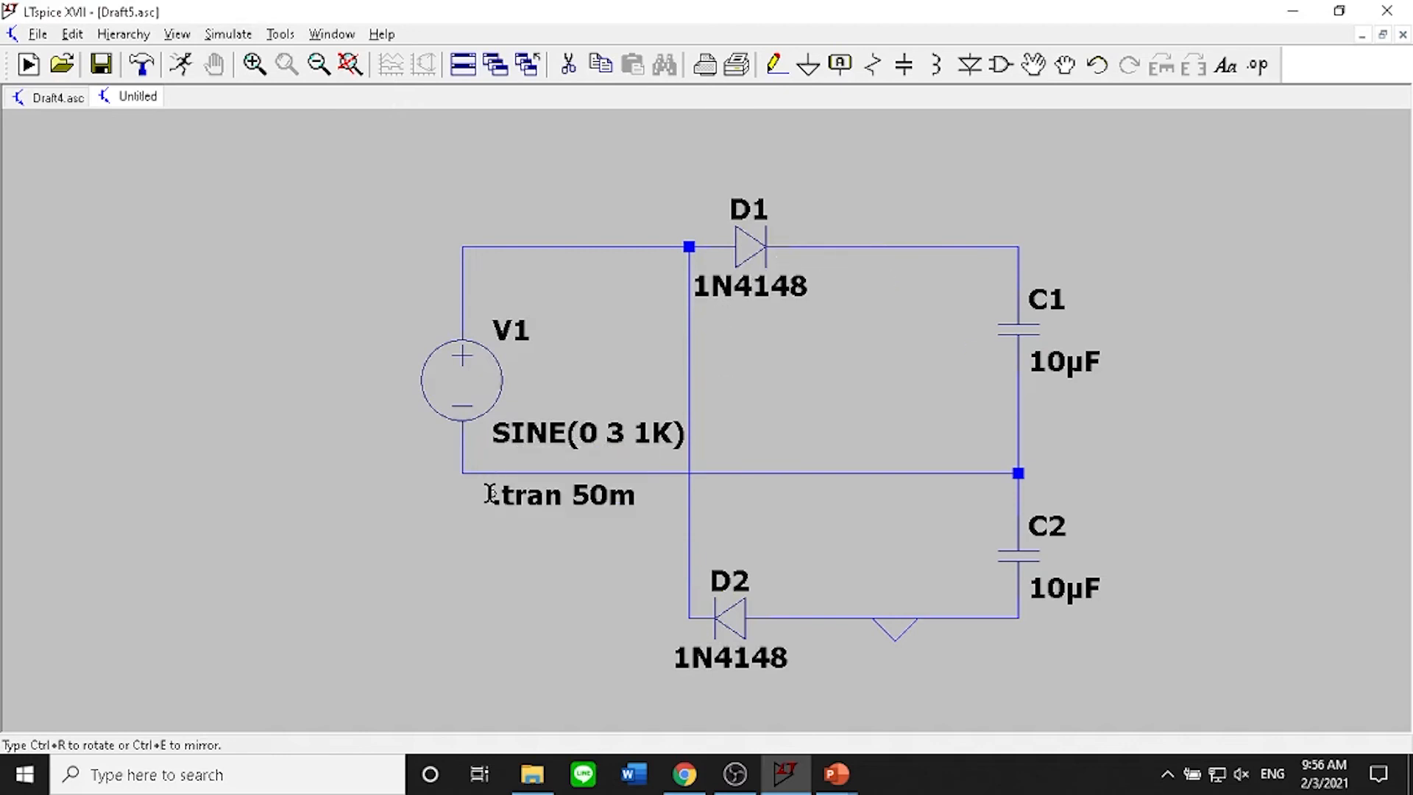
pyautogui.click(488, 494)
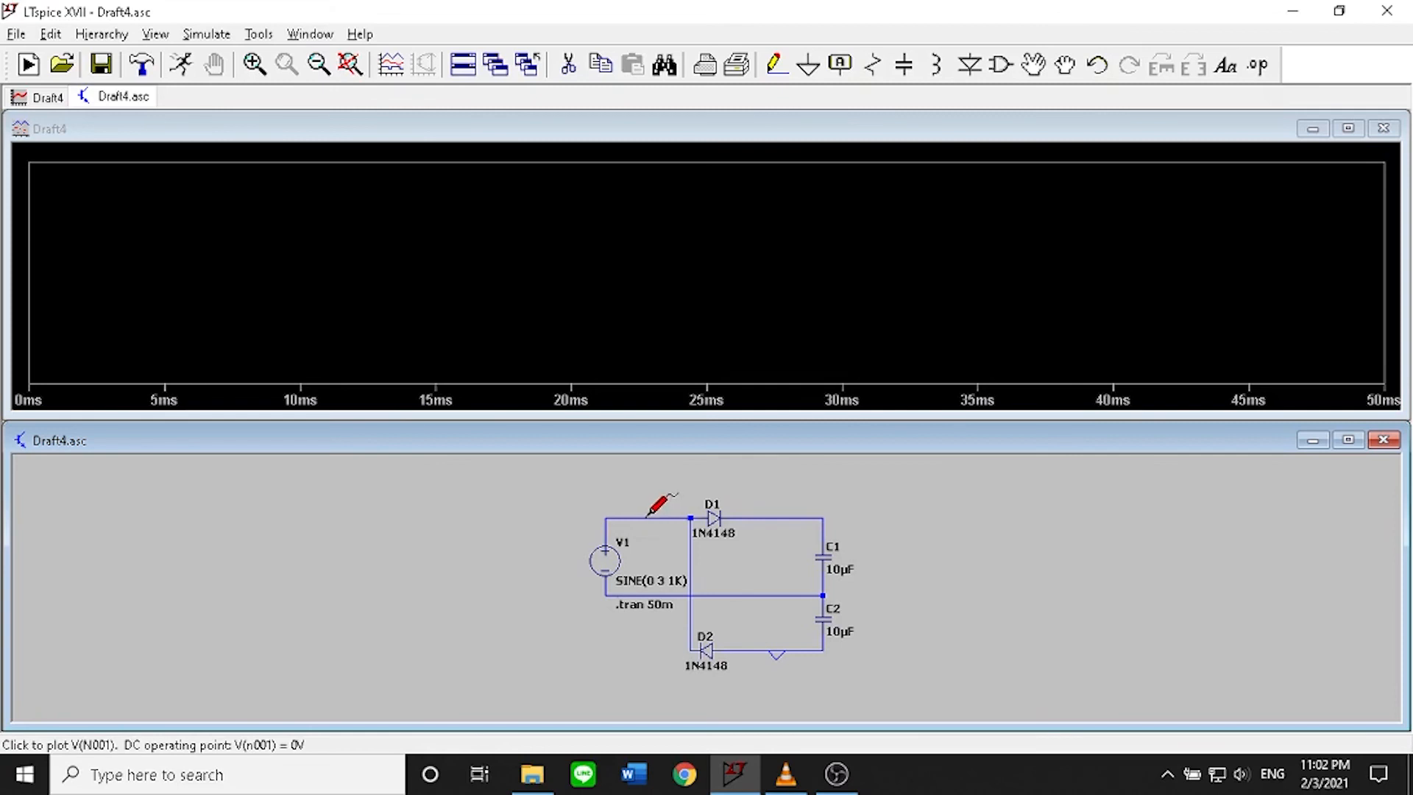
# Plot the differential voltage across V1 together with the voltage at D1's cathode, and maximize the waveform window
pyautogui.moveTo(647, 515); pyautogui.dragTo(753, 597)
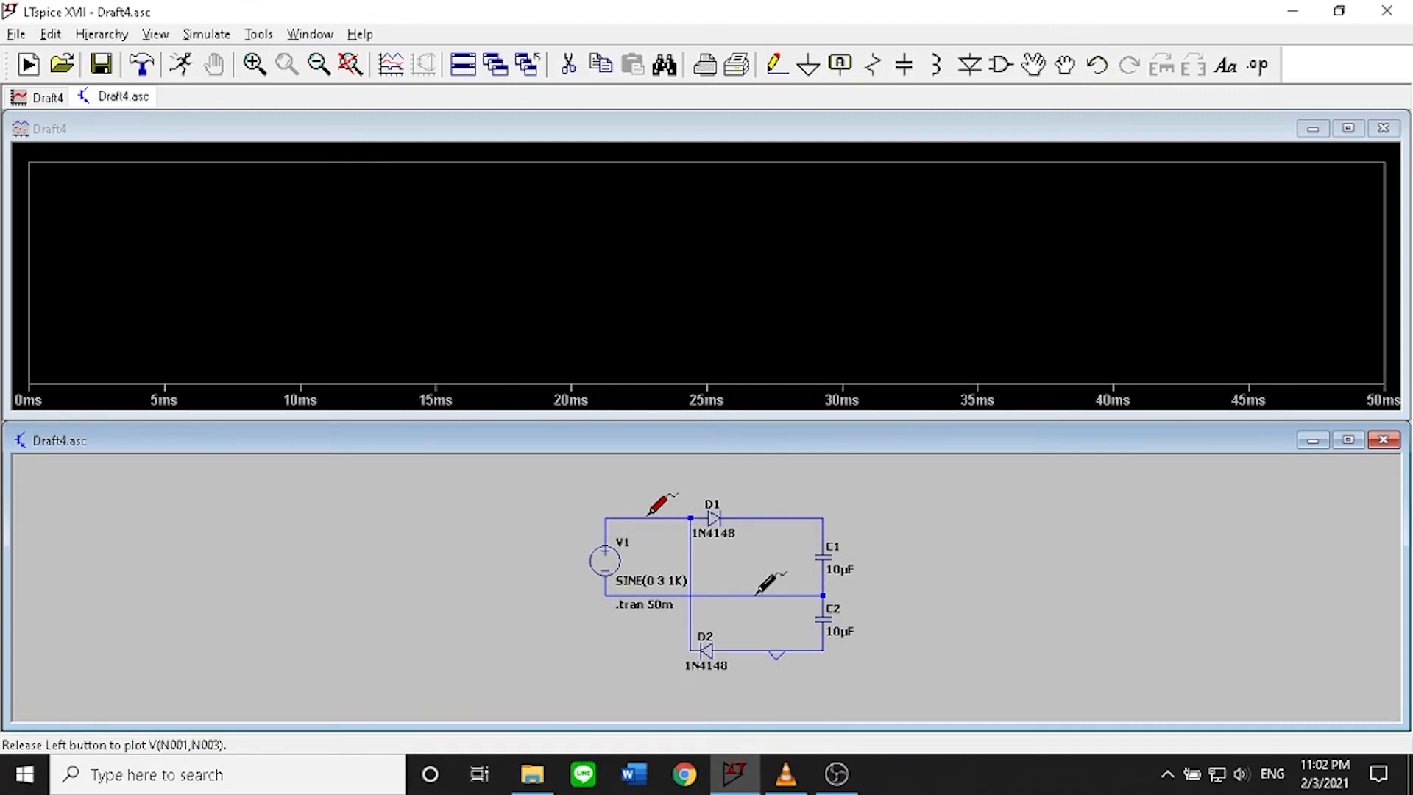
pyautogui.moveTo(754, 594); pyautogui.dragTo(755, 595)
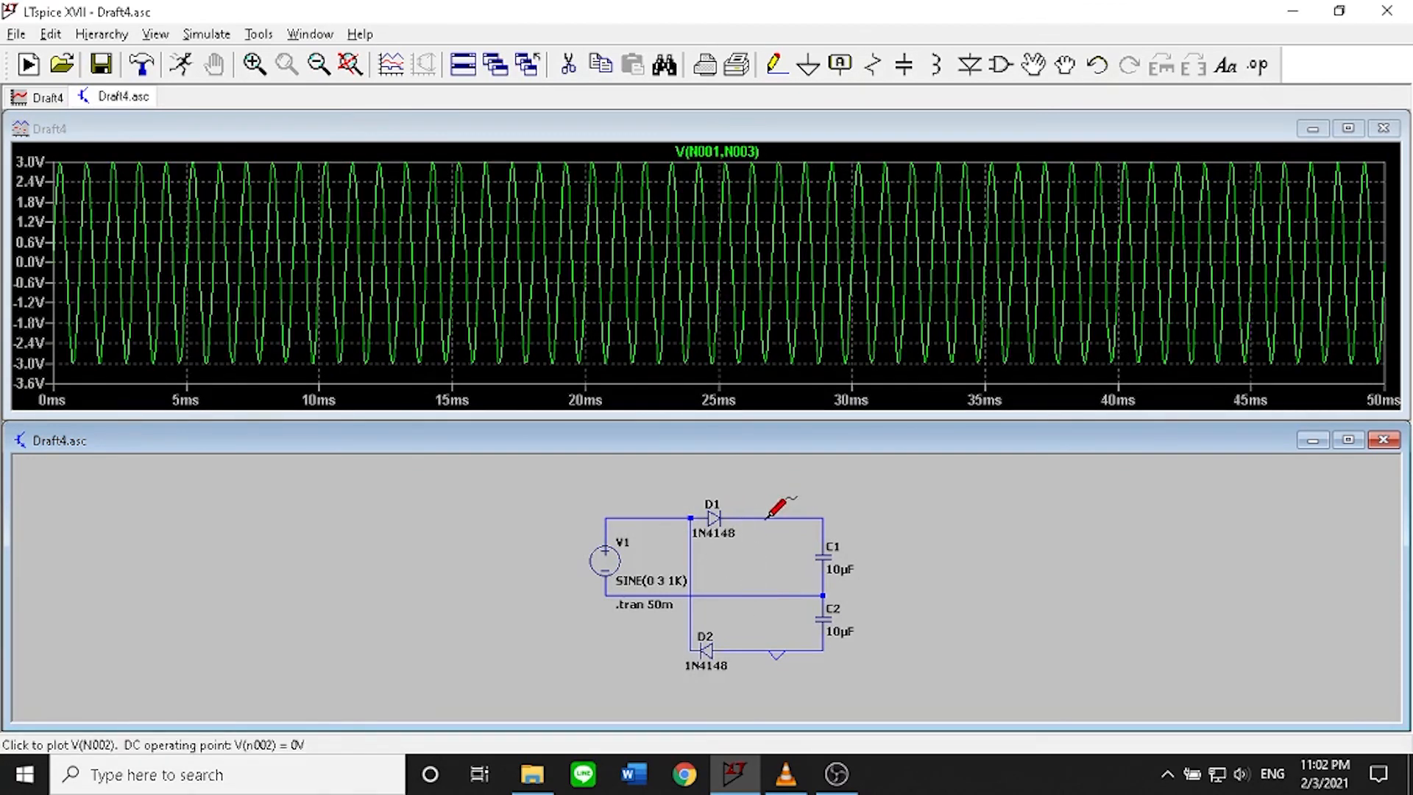
pyautogui.click(766, 518)
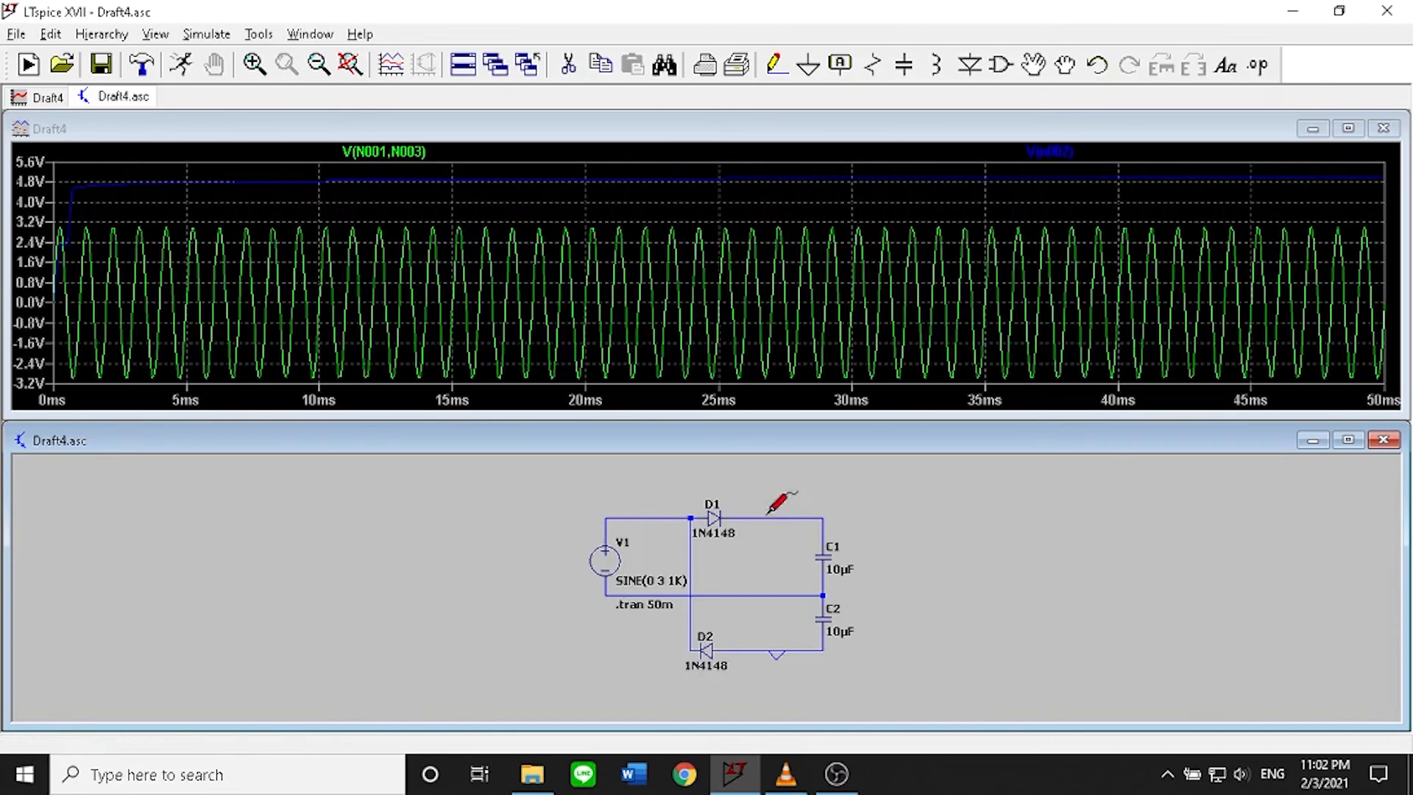
pyautogui.doubleClick(703, 136)
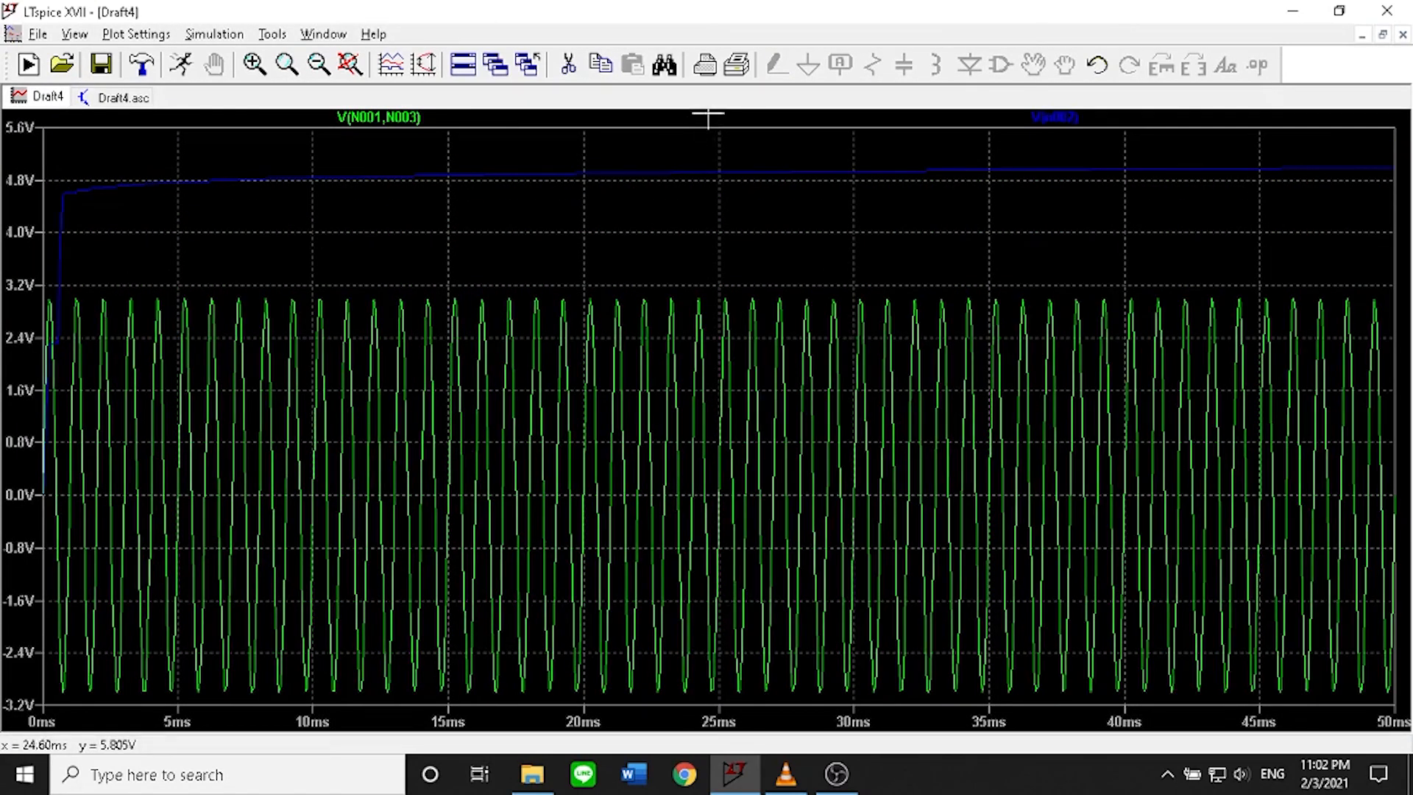